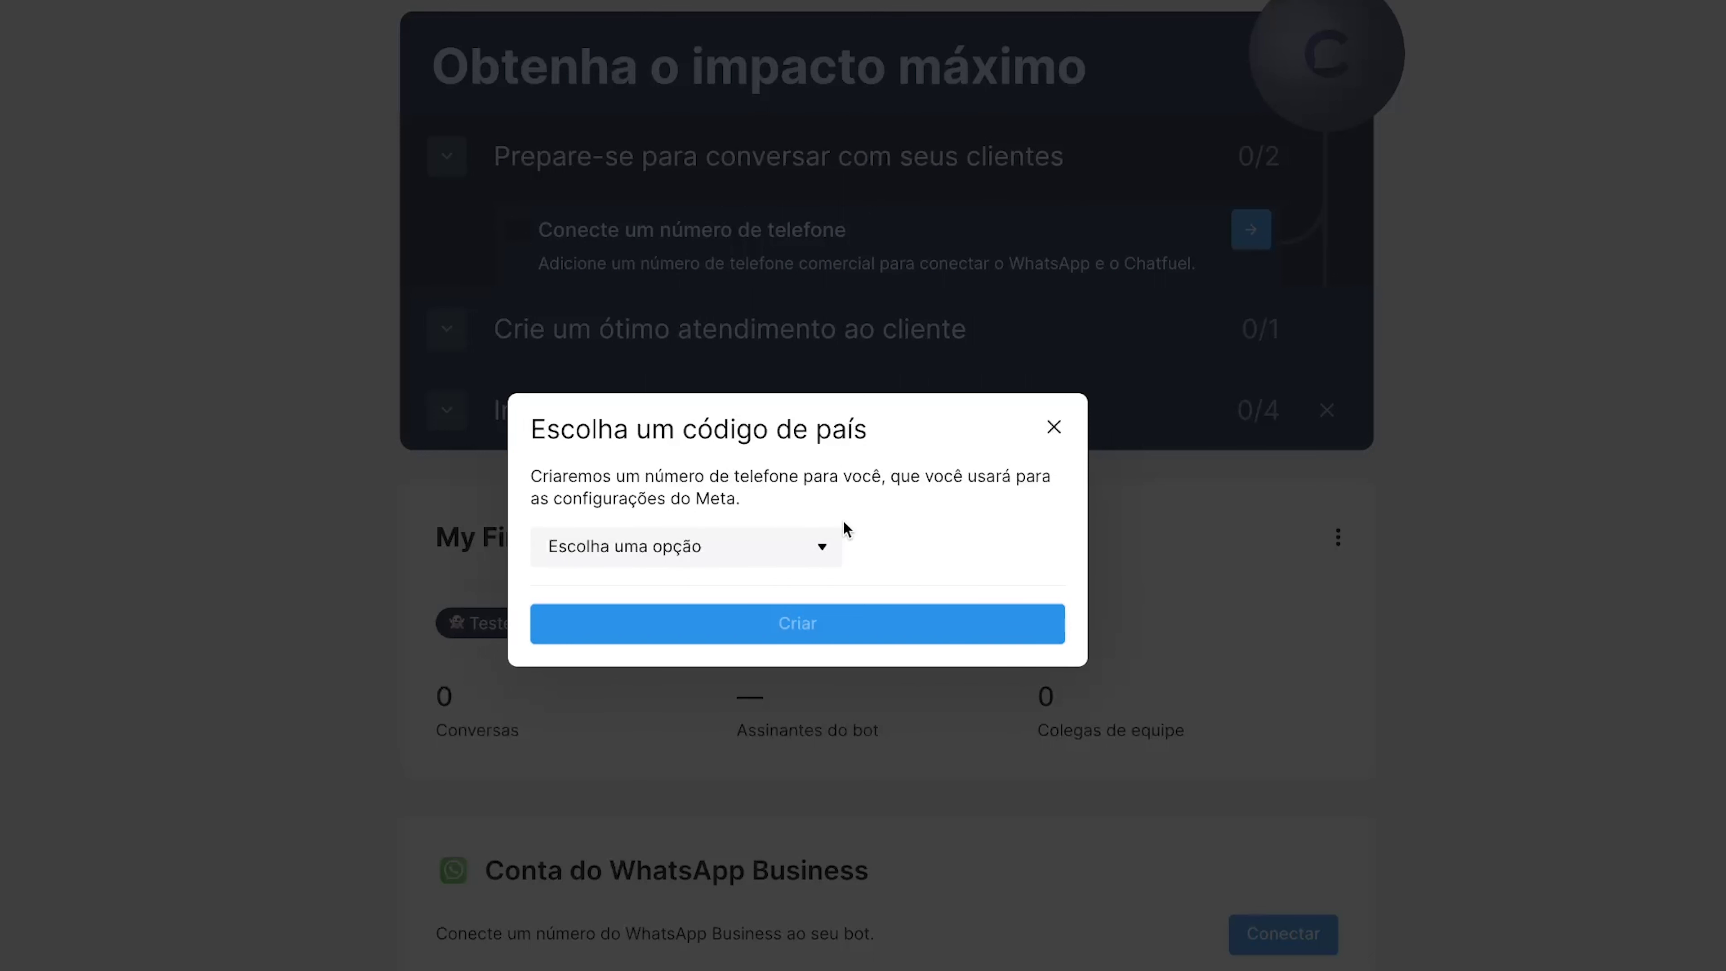
Step: Create a free EUA (US) phone number and launch the Facebook sign-in popup
left_click(829, 549)
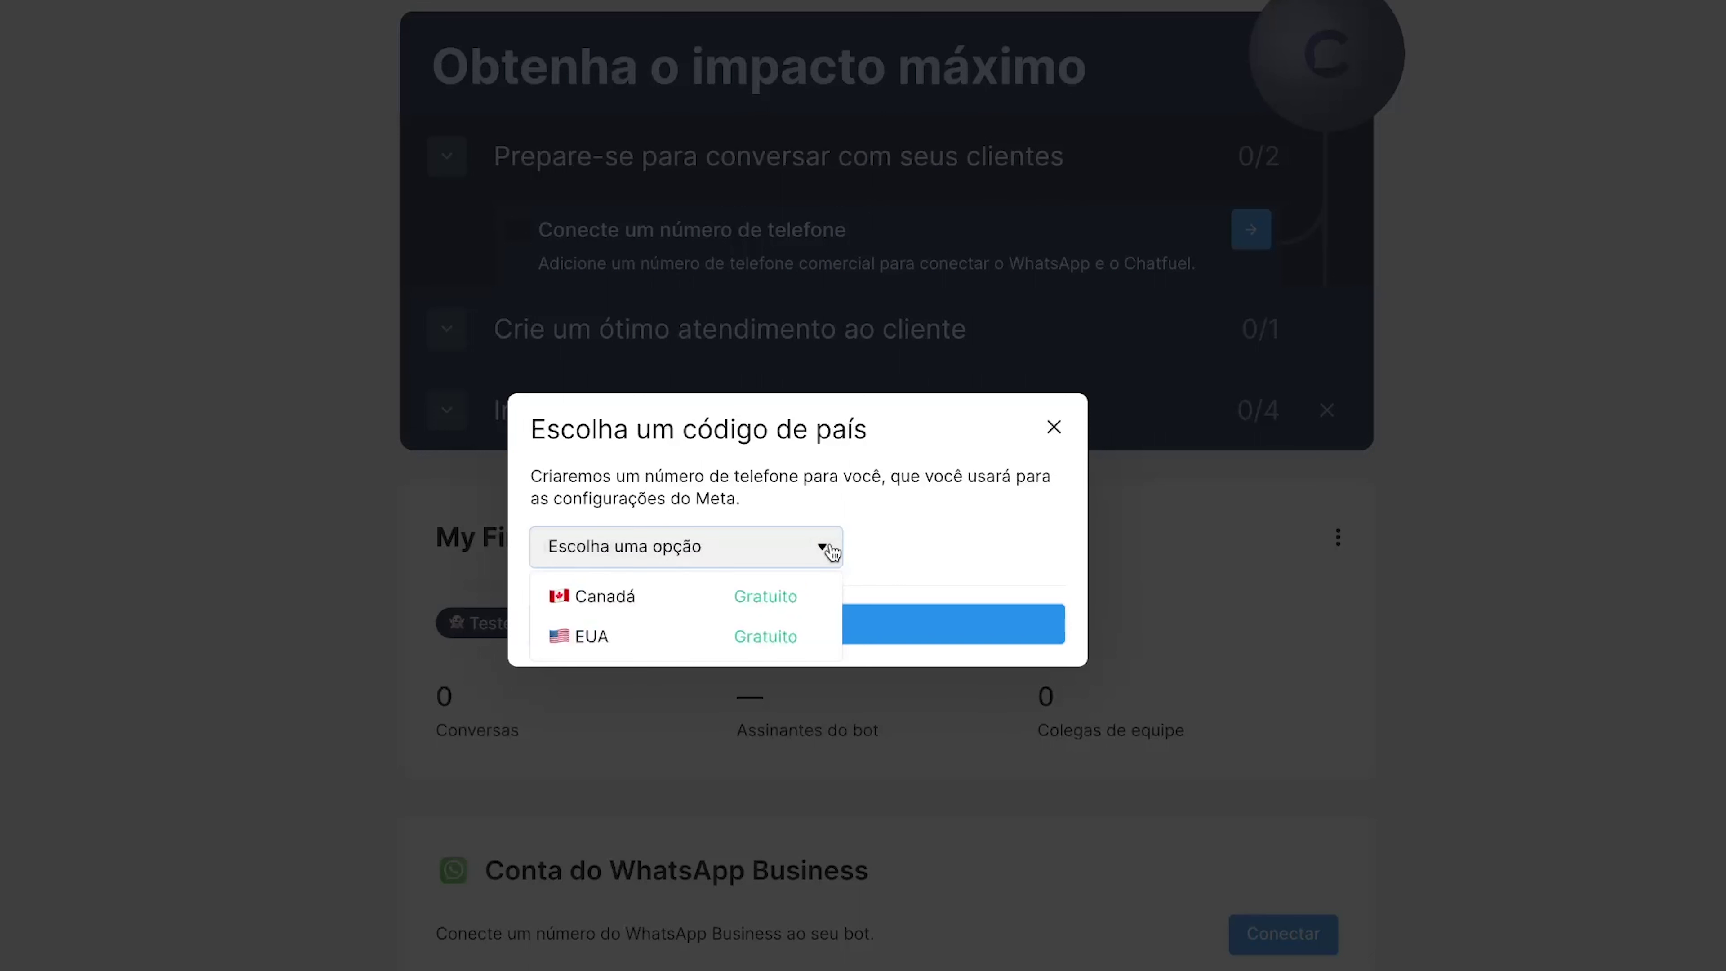
left_click(687, 637)
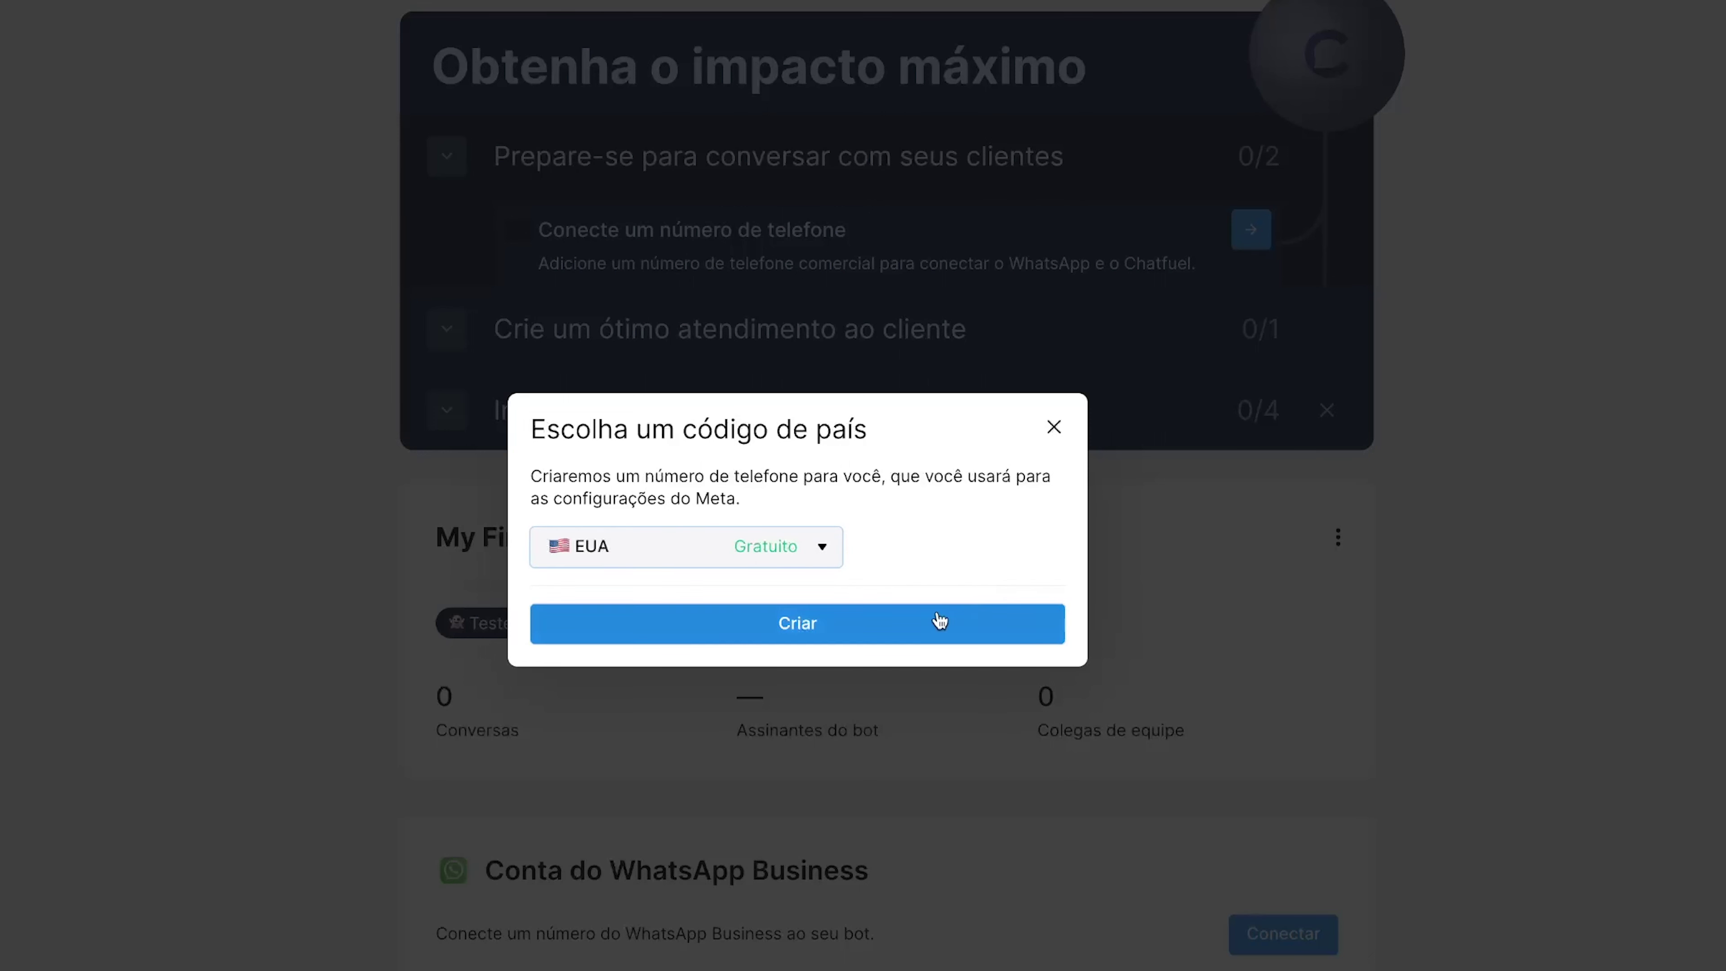
left_click(927, 626)
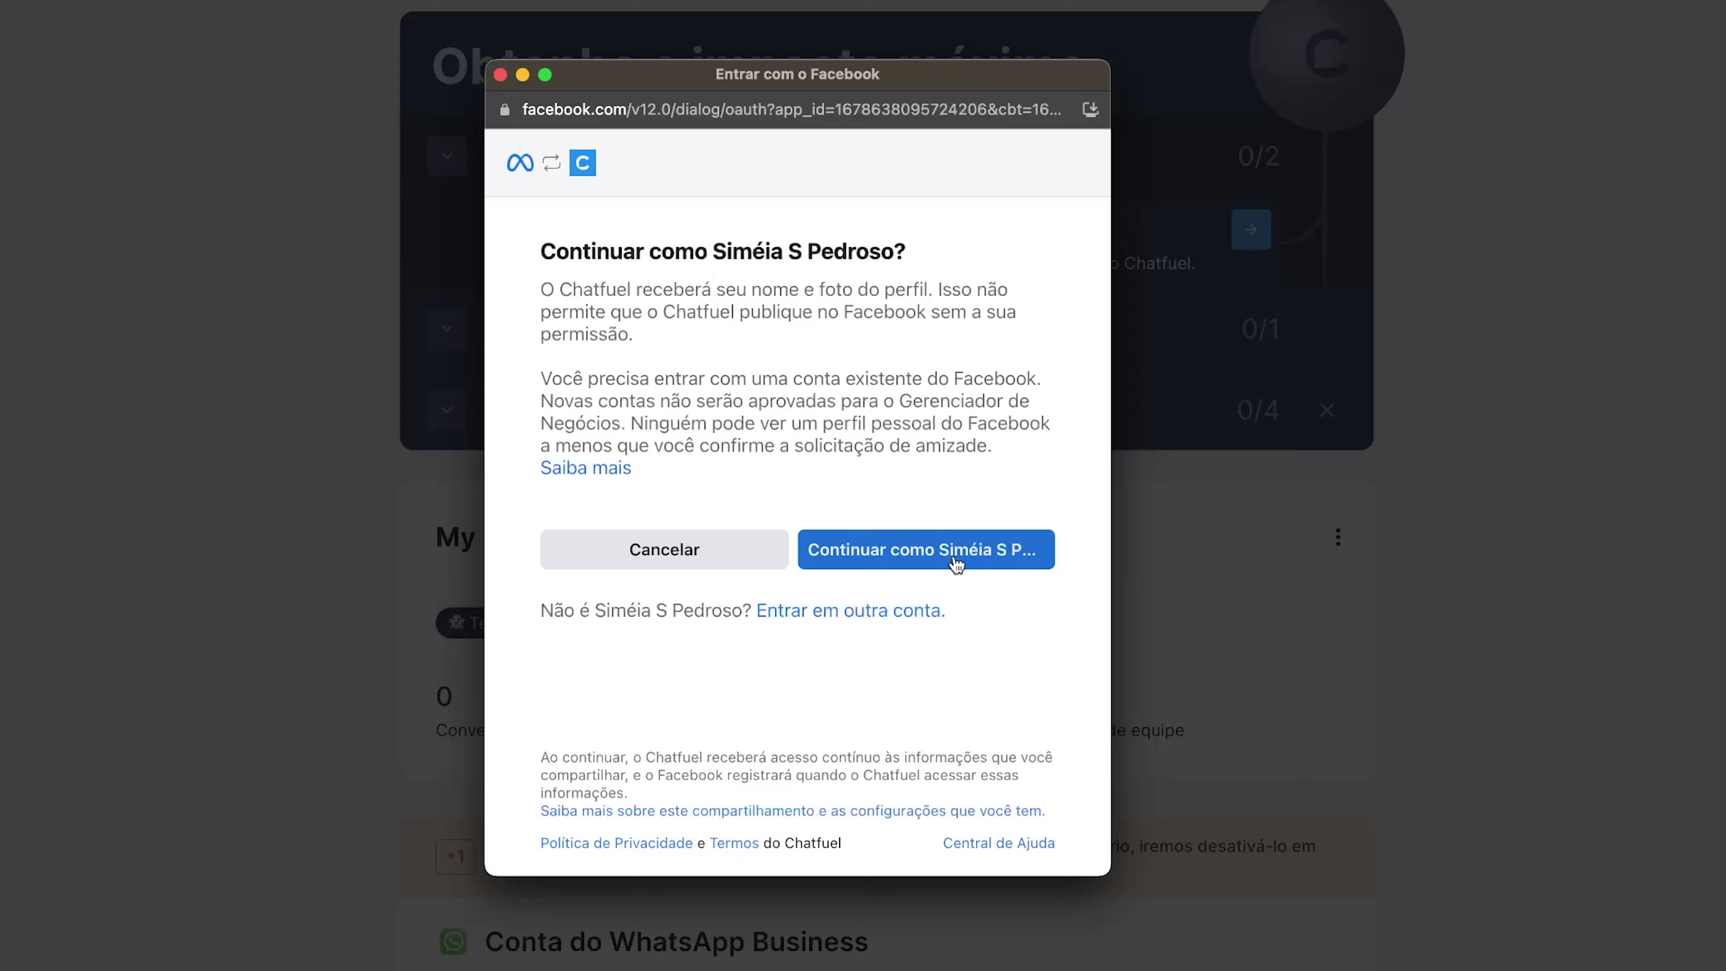
Step: Continue as the Facebook user and select the company's Meta business account
left_click(956, 562)
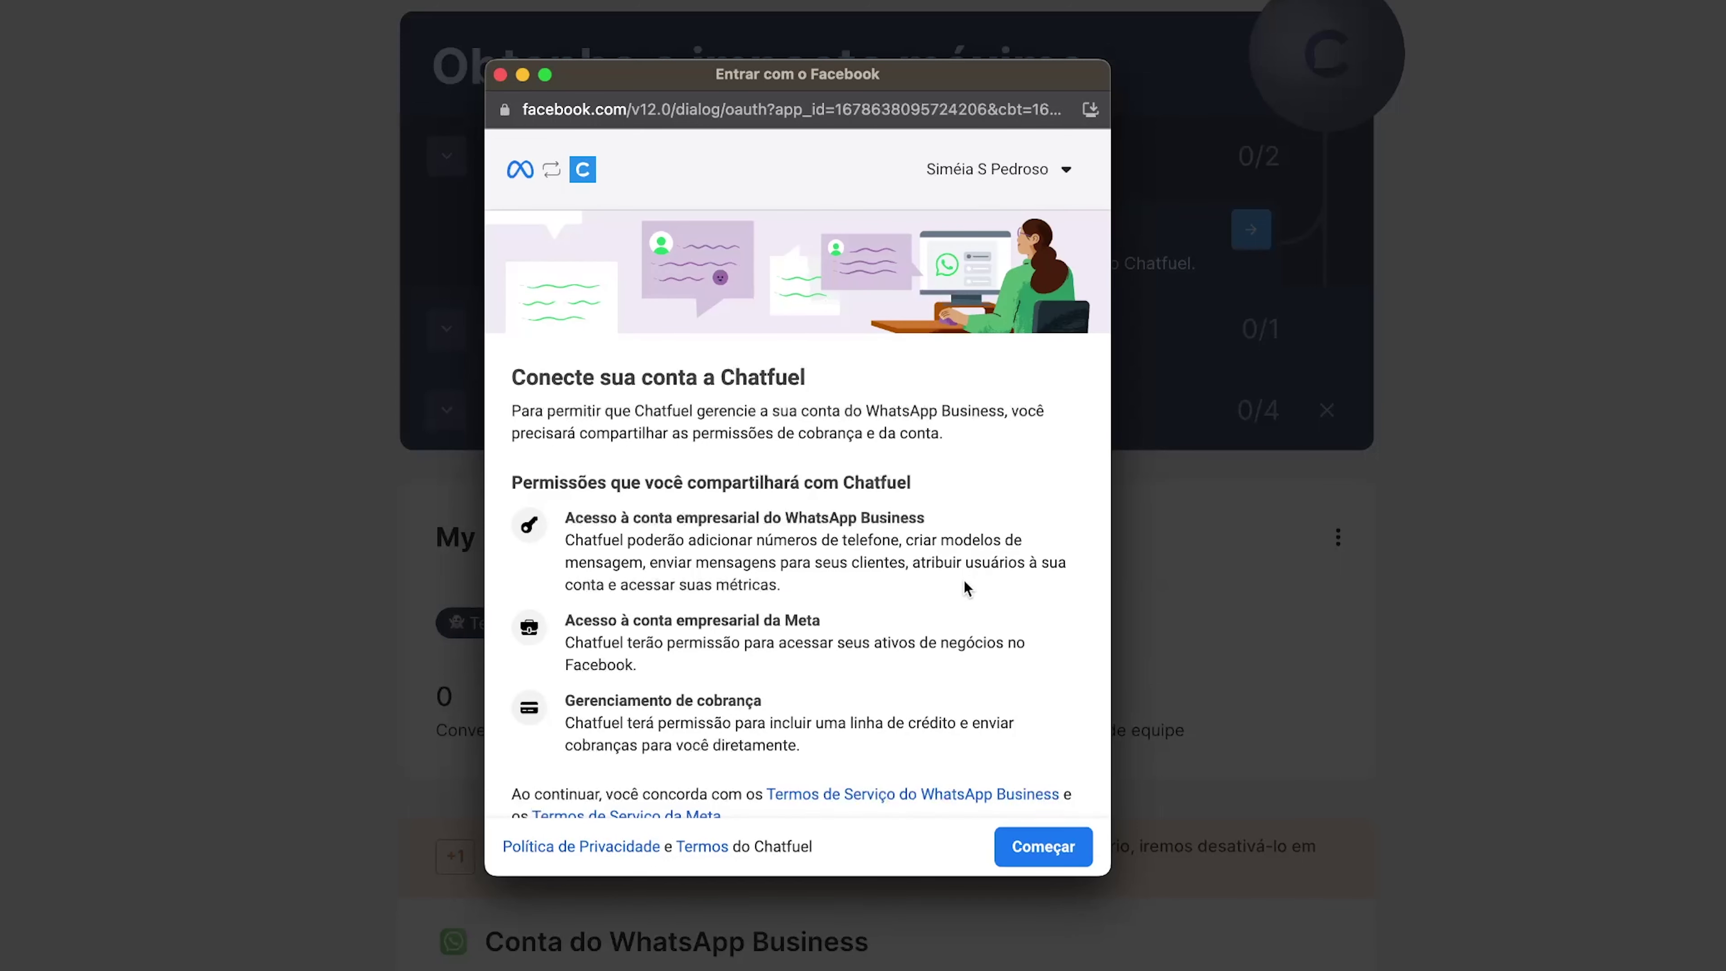
left_click(1036, 846)
left_click(1070, 381)
left_click(959, 535)
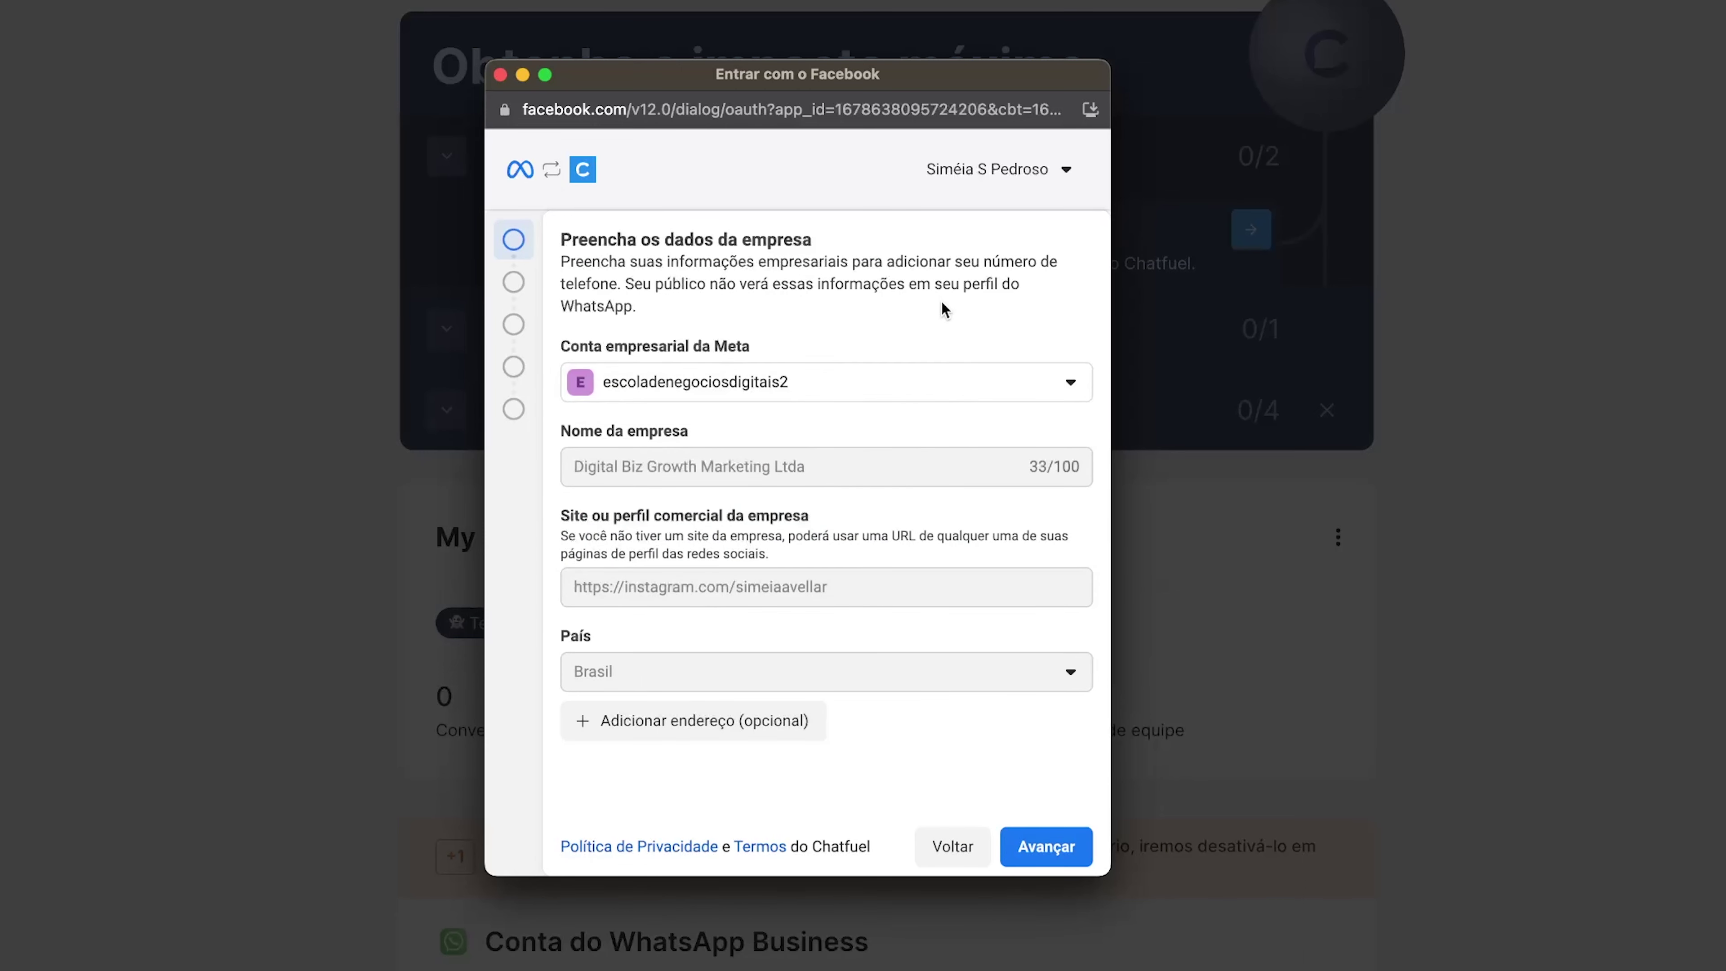
left_click(1046, 846)
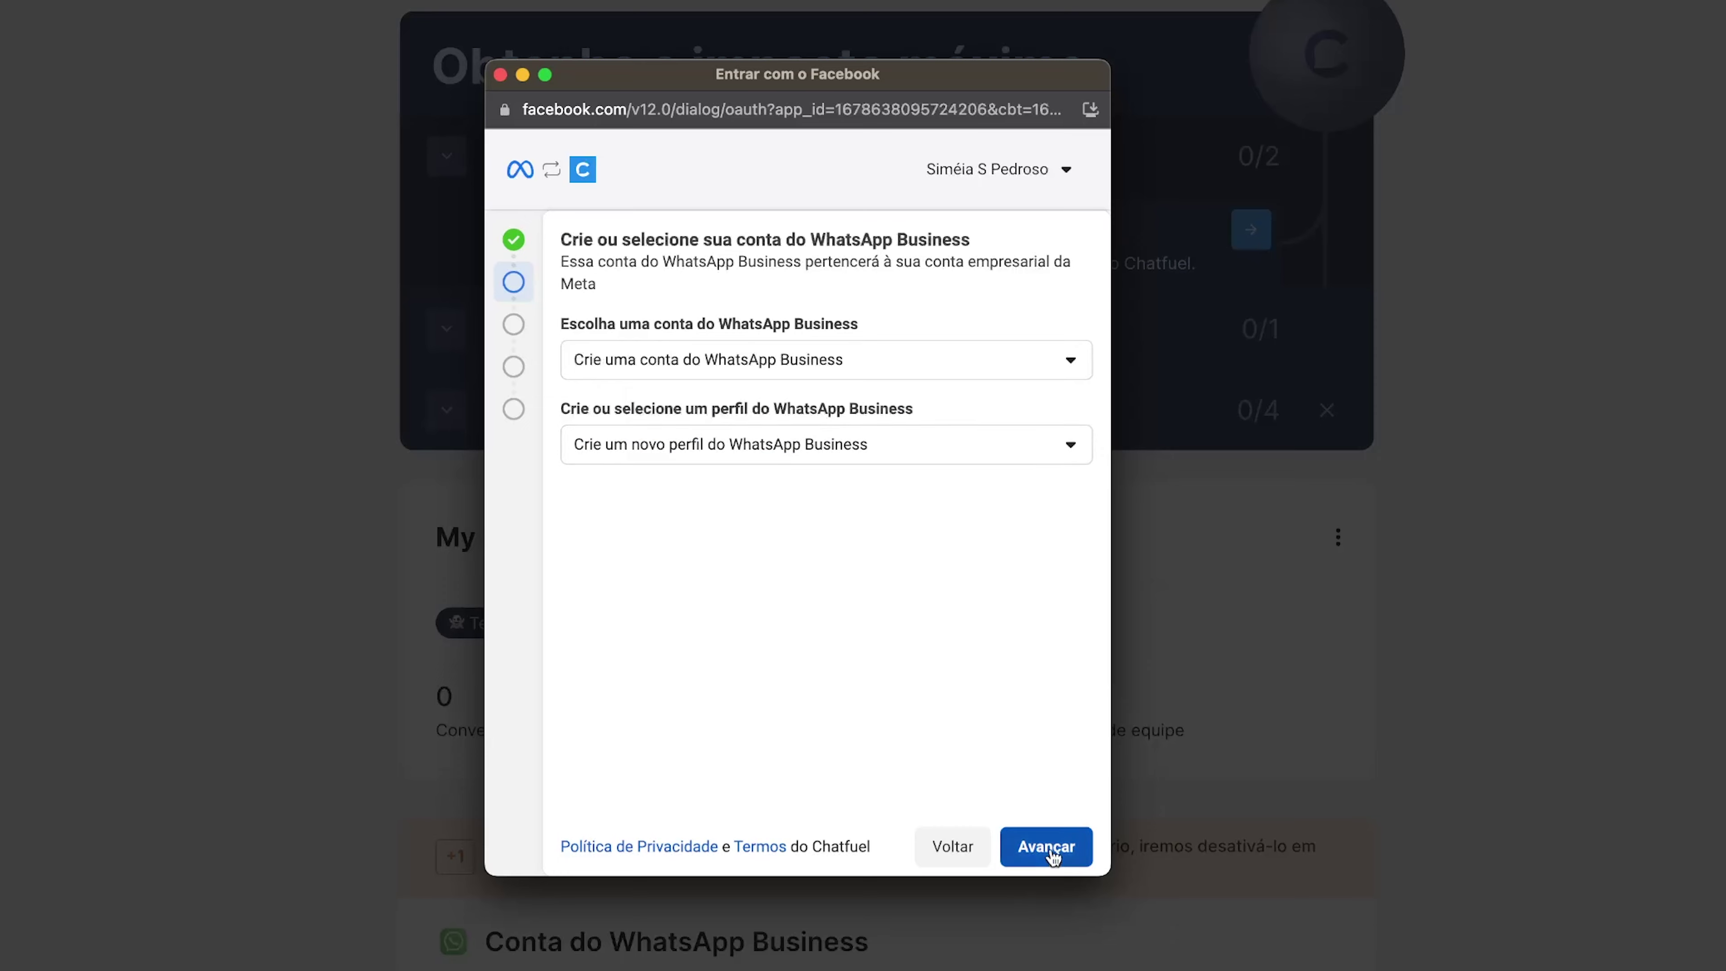
left_click(1053, 857)
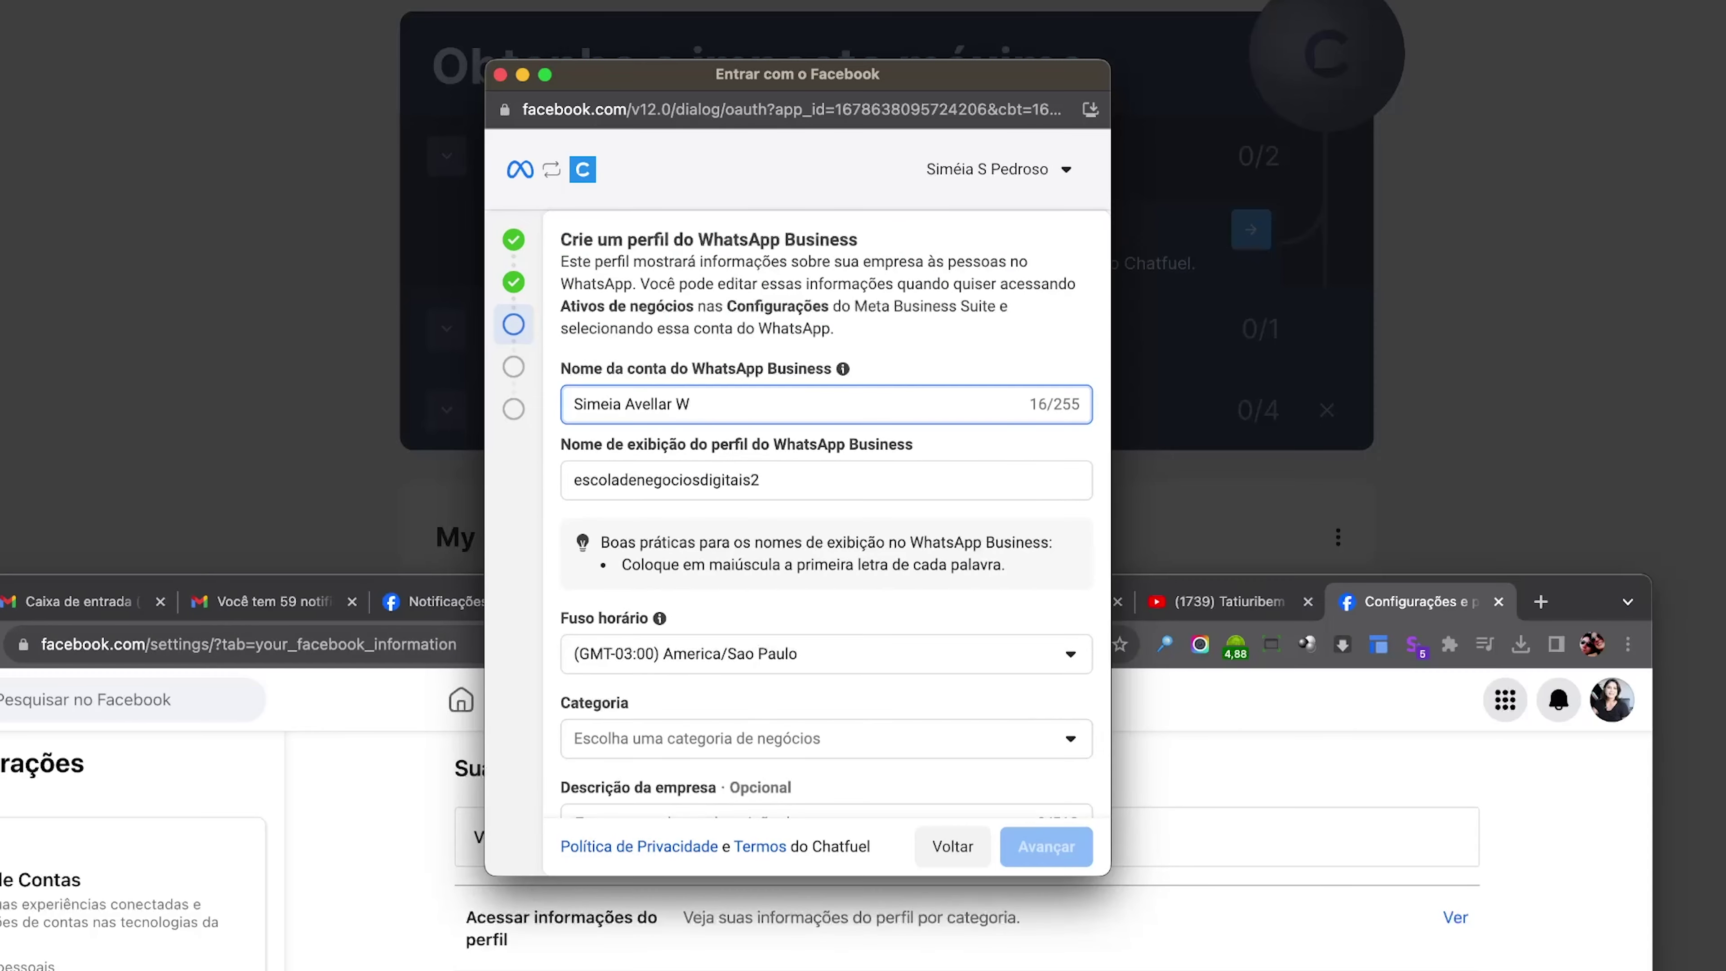
Step: Enter business 'A Business', display name 'Escola de Negócios Digitais', and category Educação
type("A Business")
key("Tab")
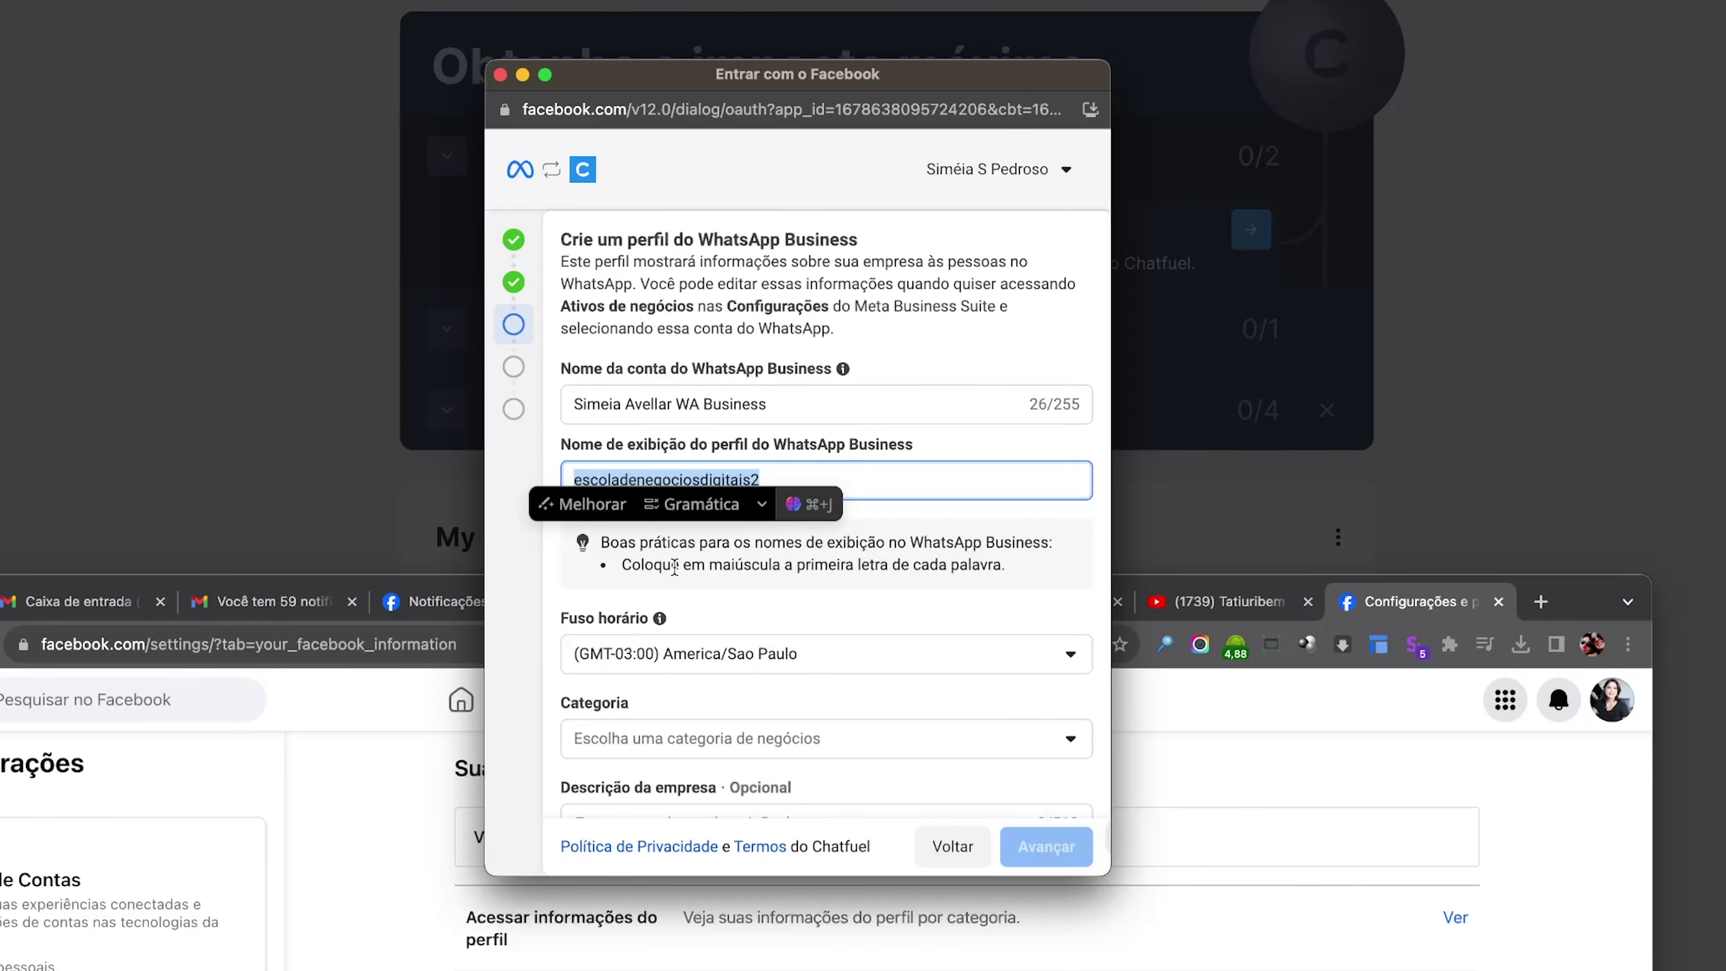
type("Escola de Negócios Digitais")
scroll(739, 709, "down", 3)
left_click(754, 578)
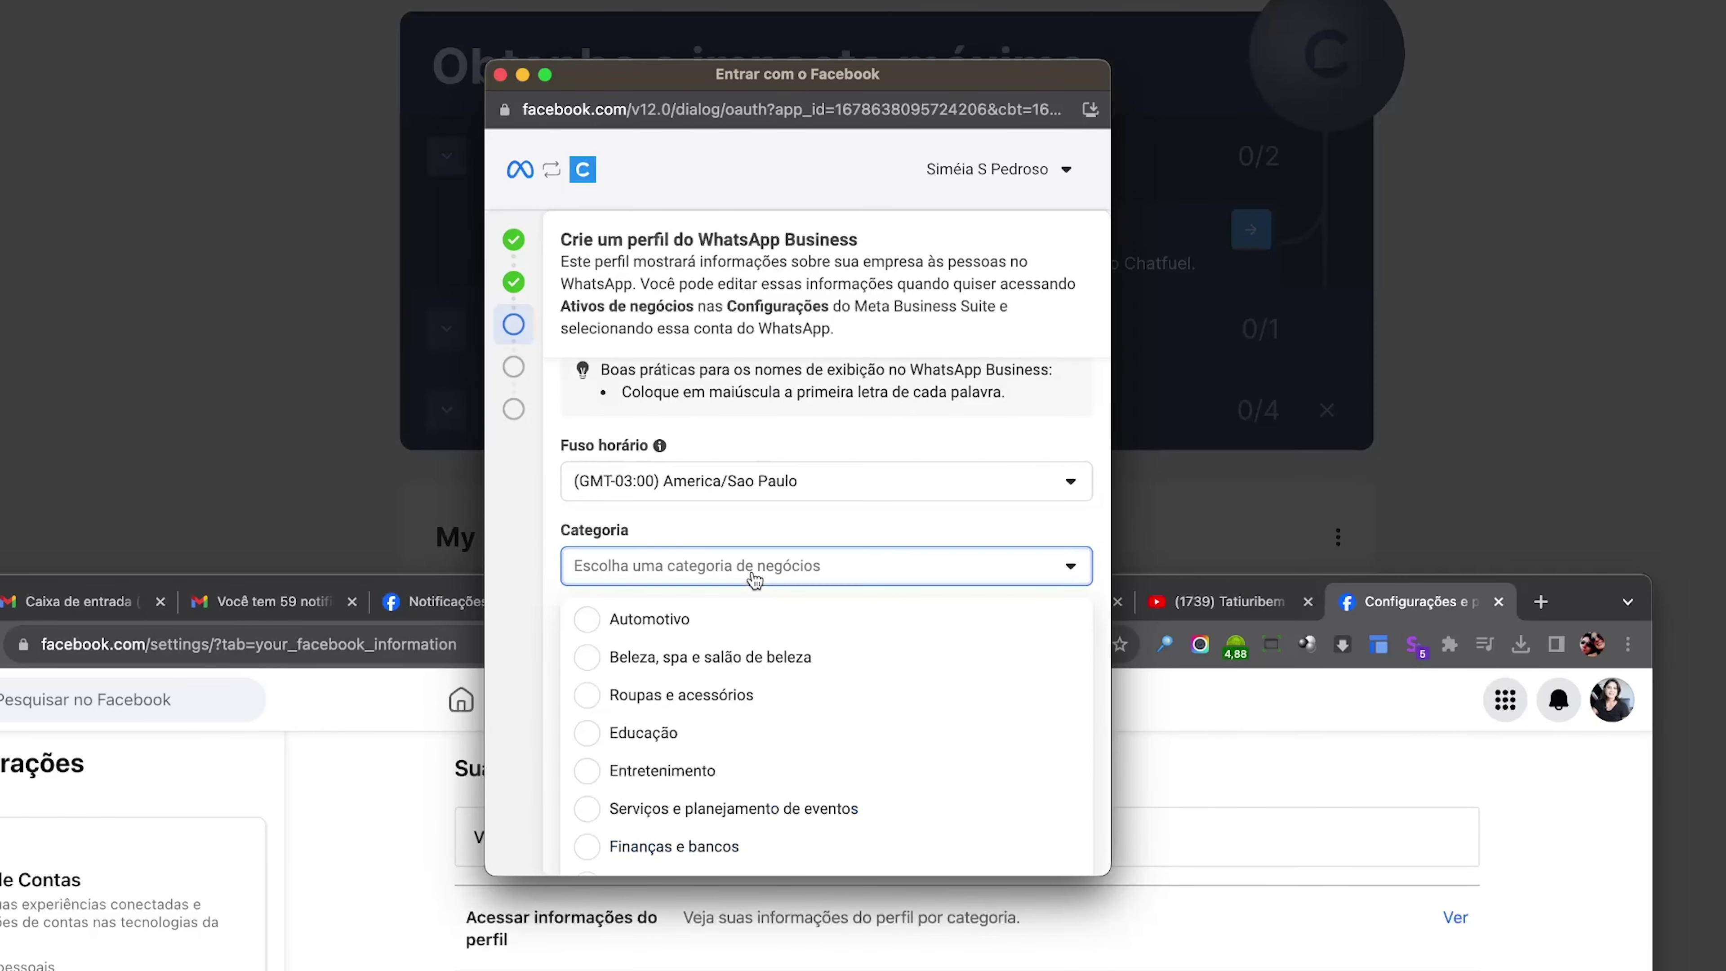
left_click(880, 726)
left_click(1046, 846)
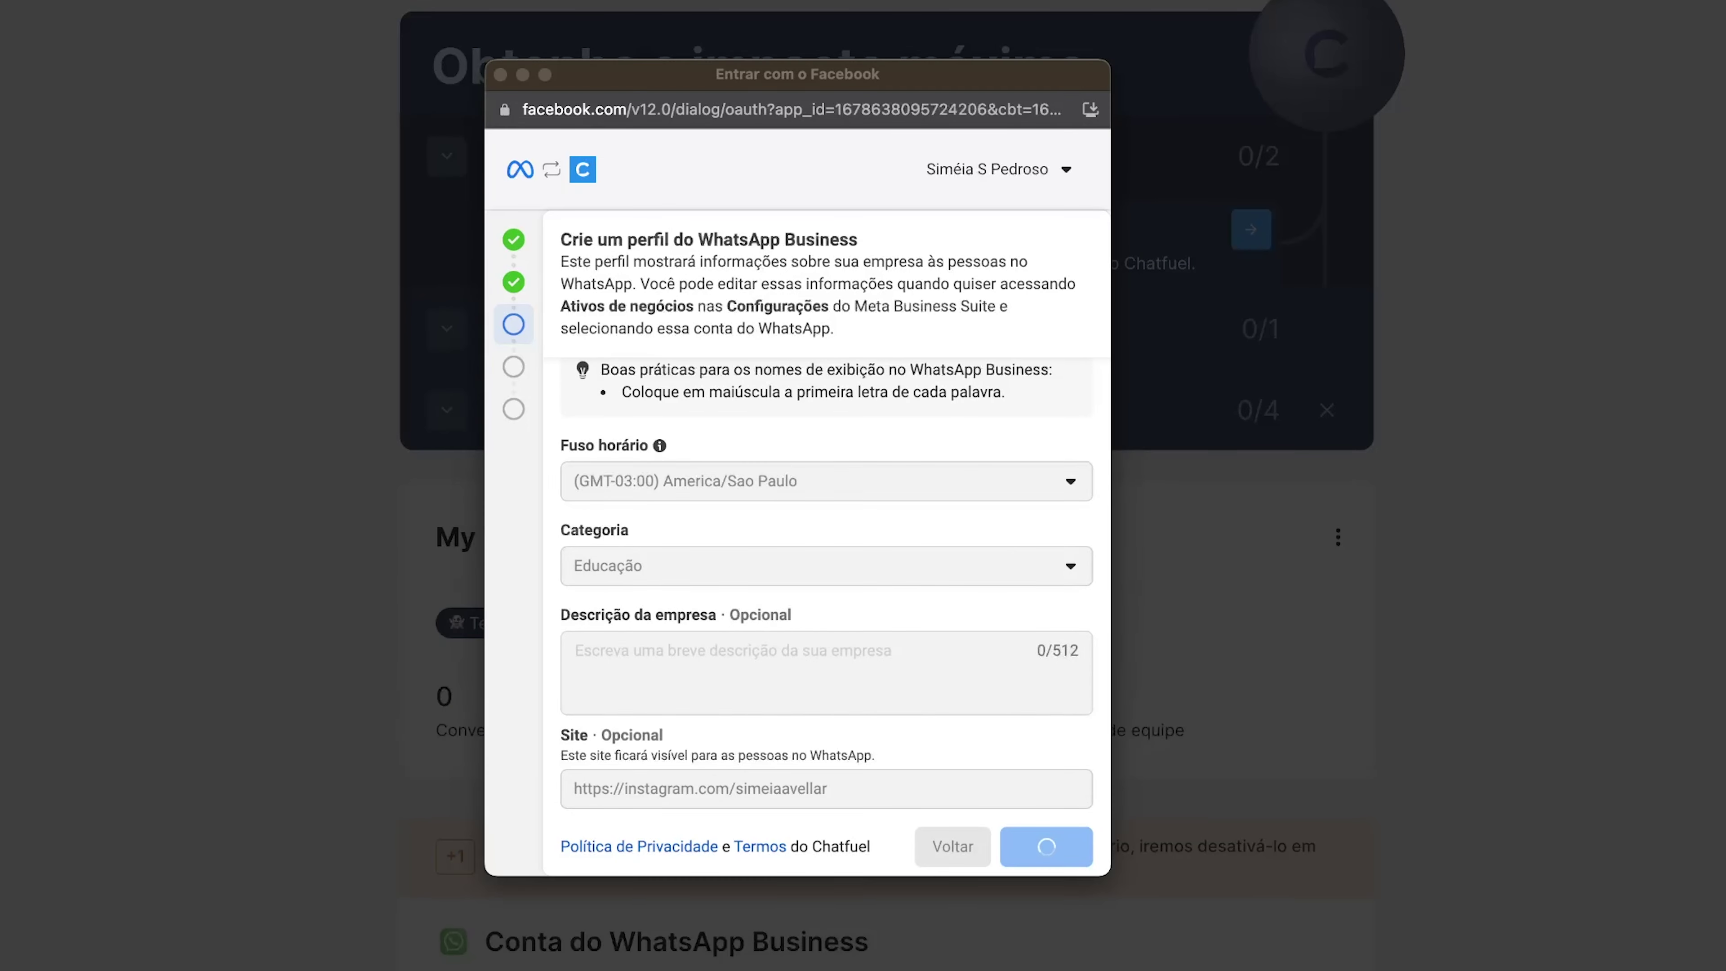
left_click_drag(658, 73, 718, 167)
left_click(795, 450)
right_click(795, 450)
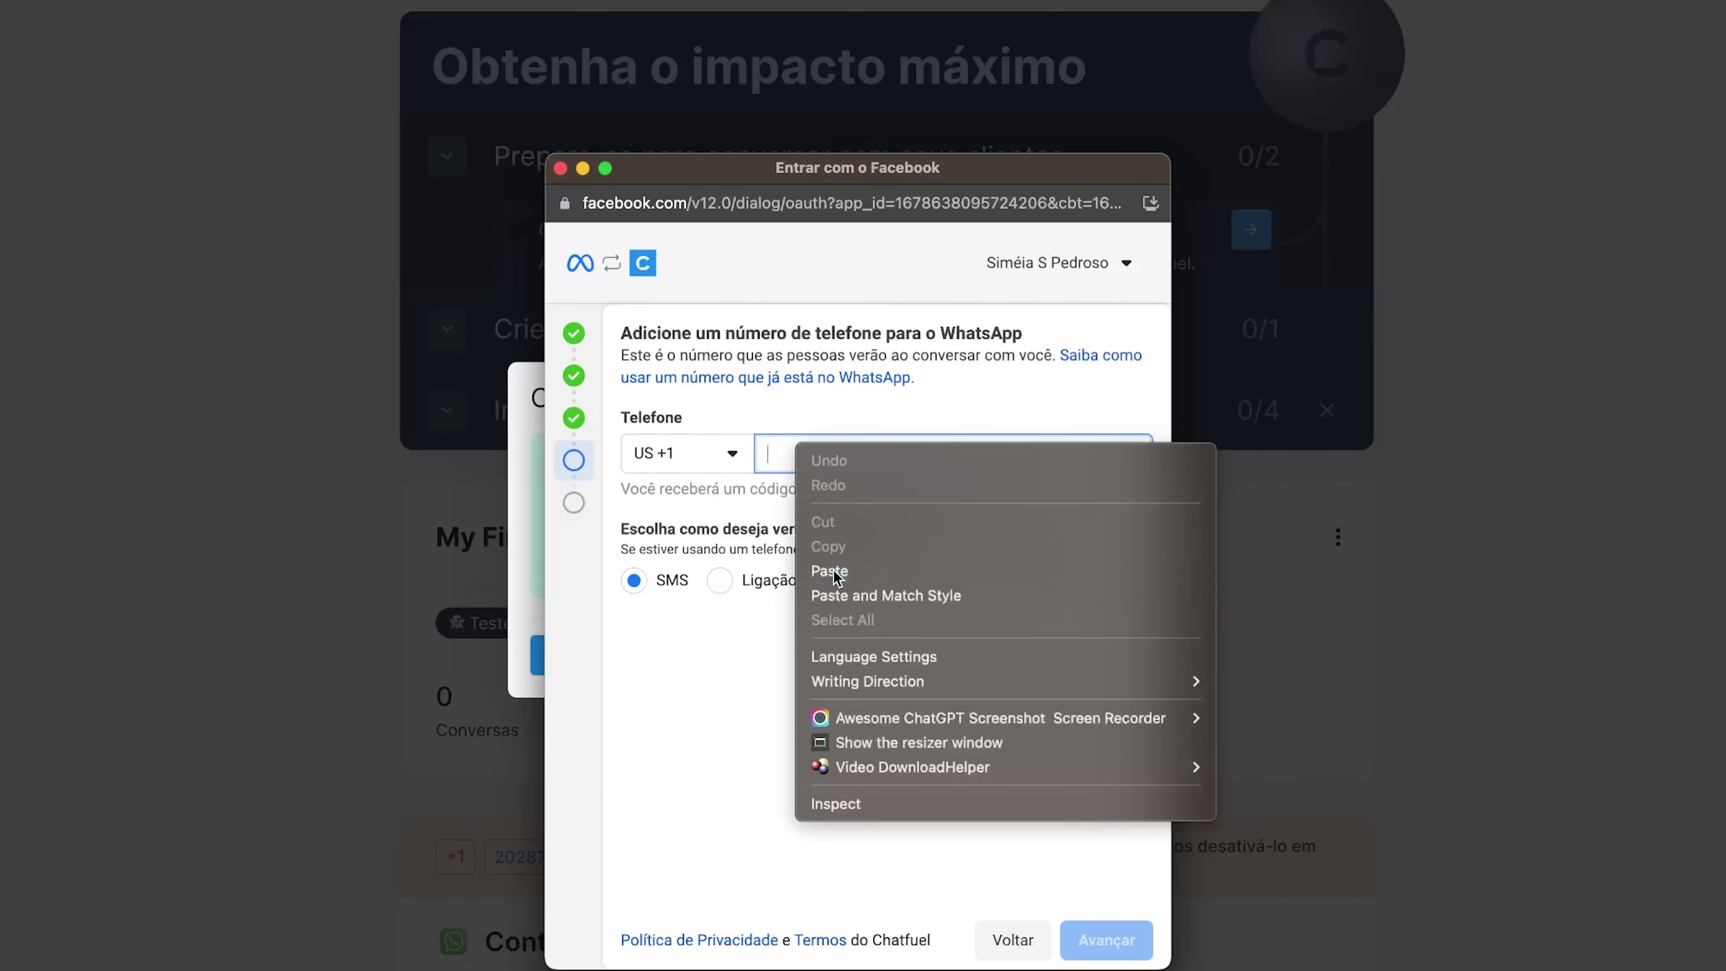
Step: Paste the new US number, verify it with the SMS code, and finish the connection
left_click(830, 571)
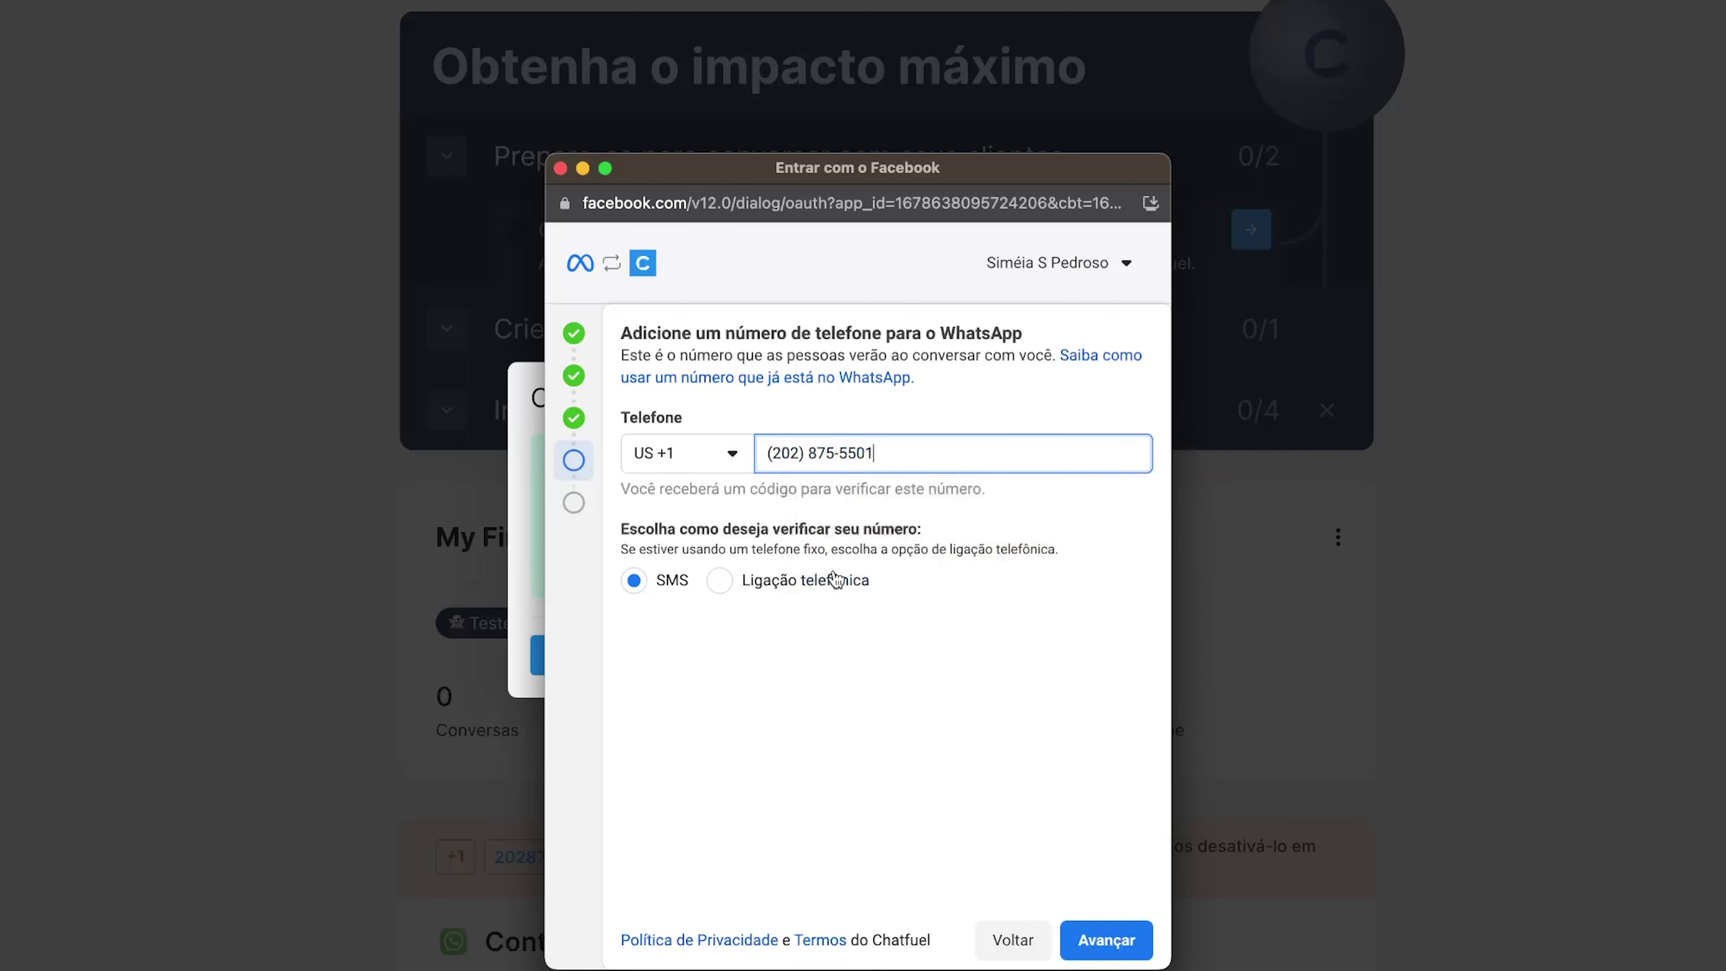
left_click_drag(962, 174, 1348, 167)
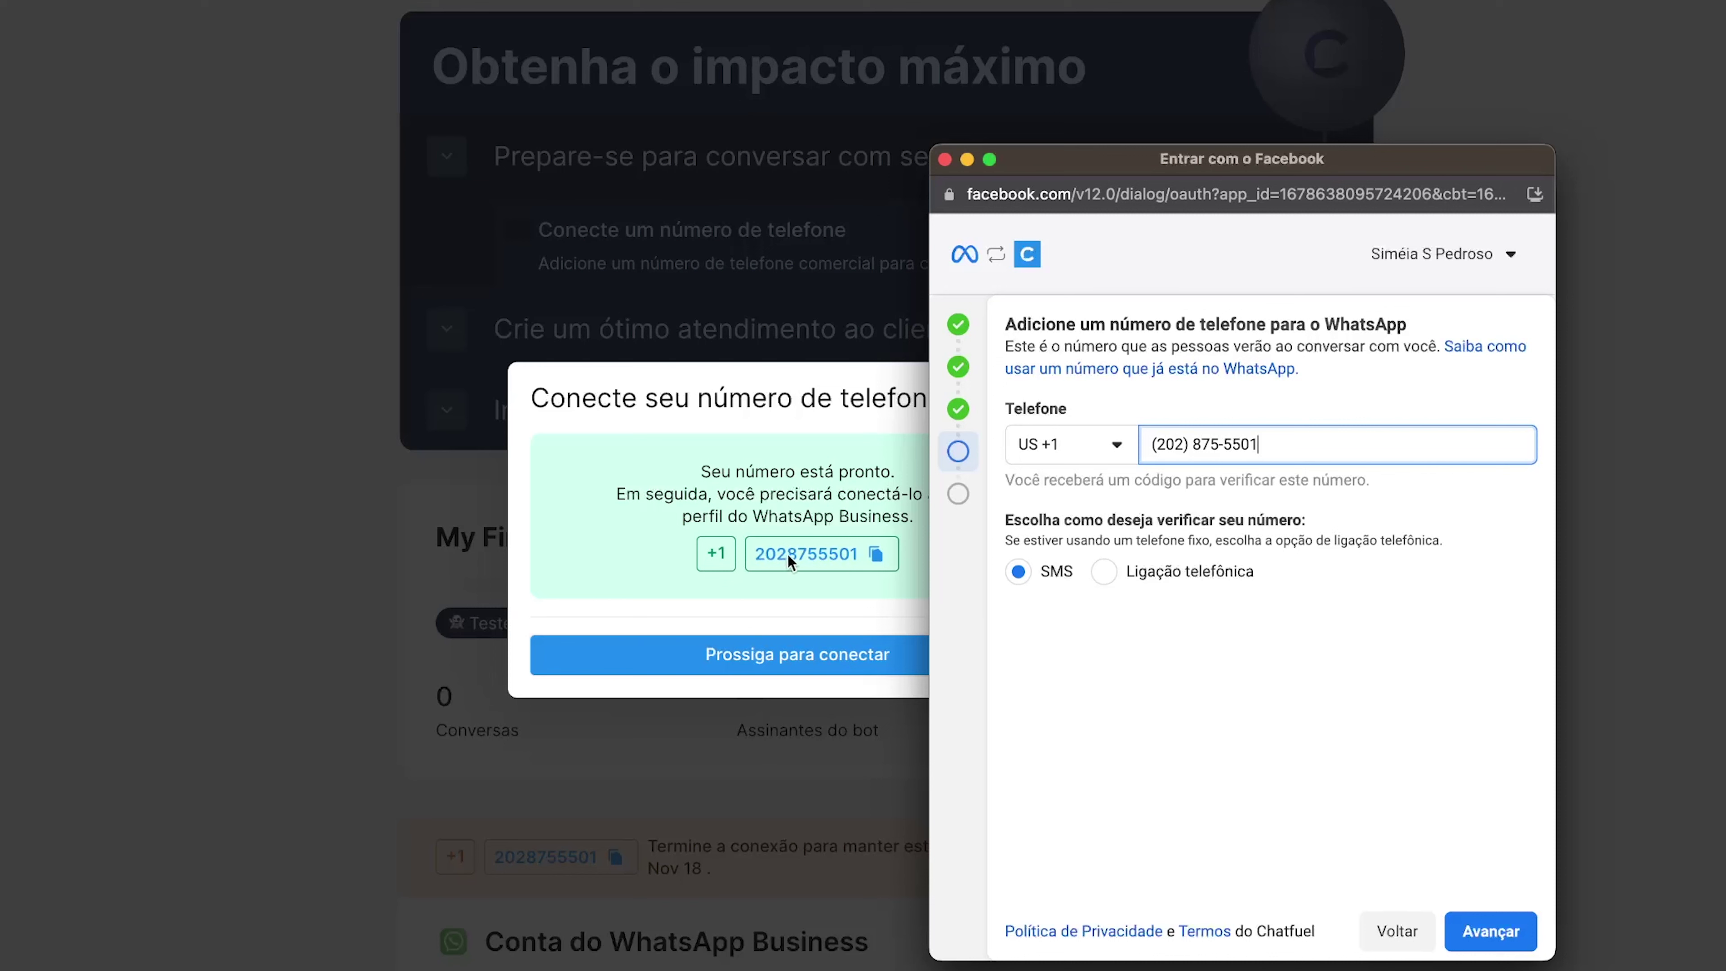
left_click(1490, 931)
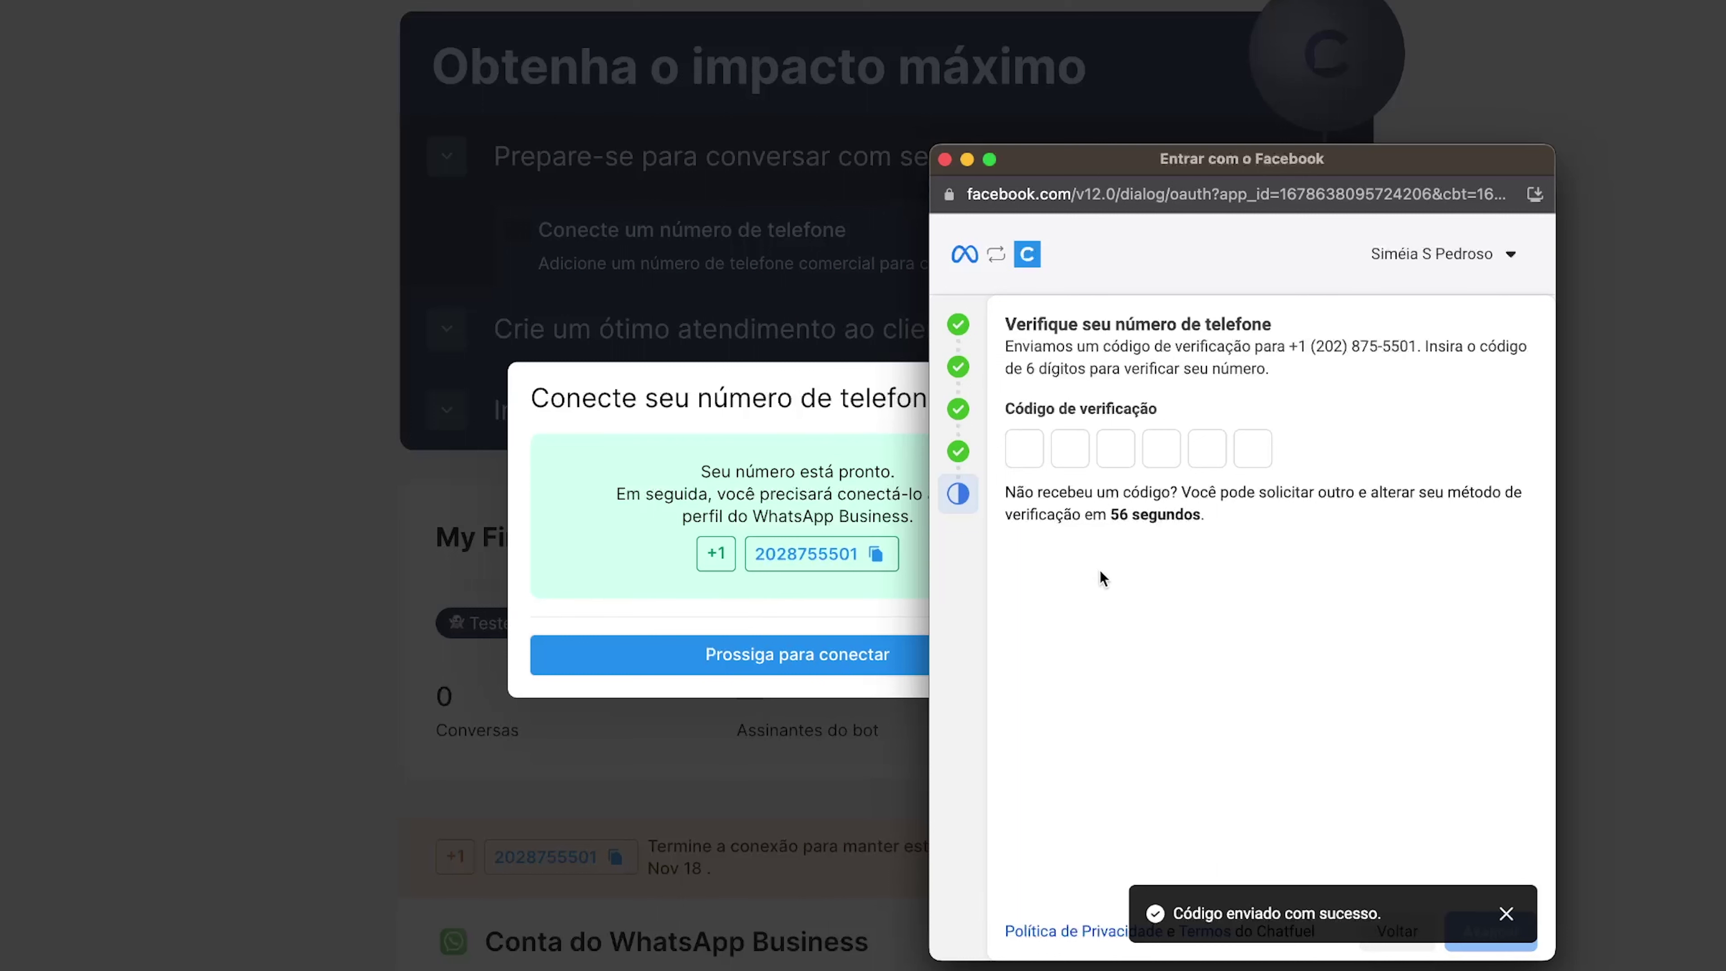
left_click(1031, 447)
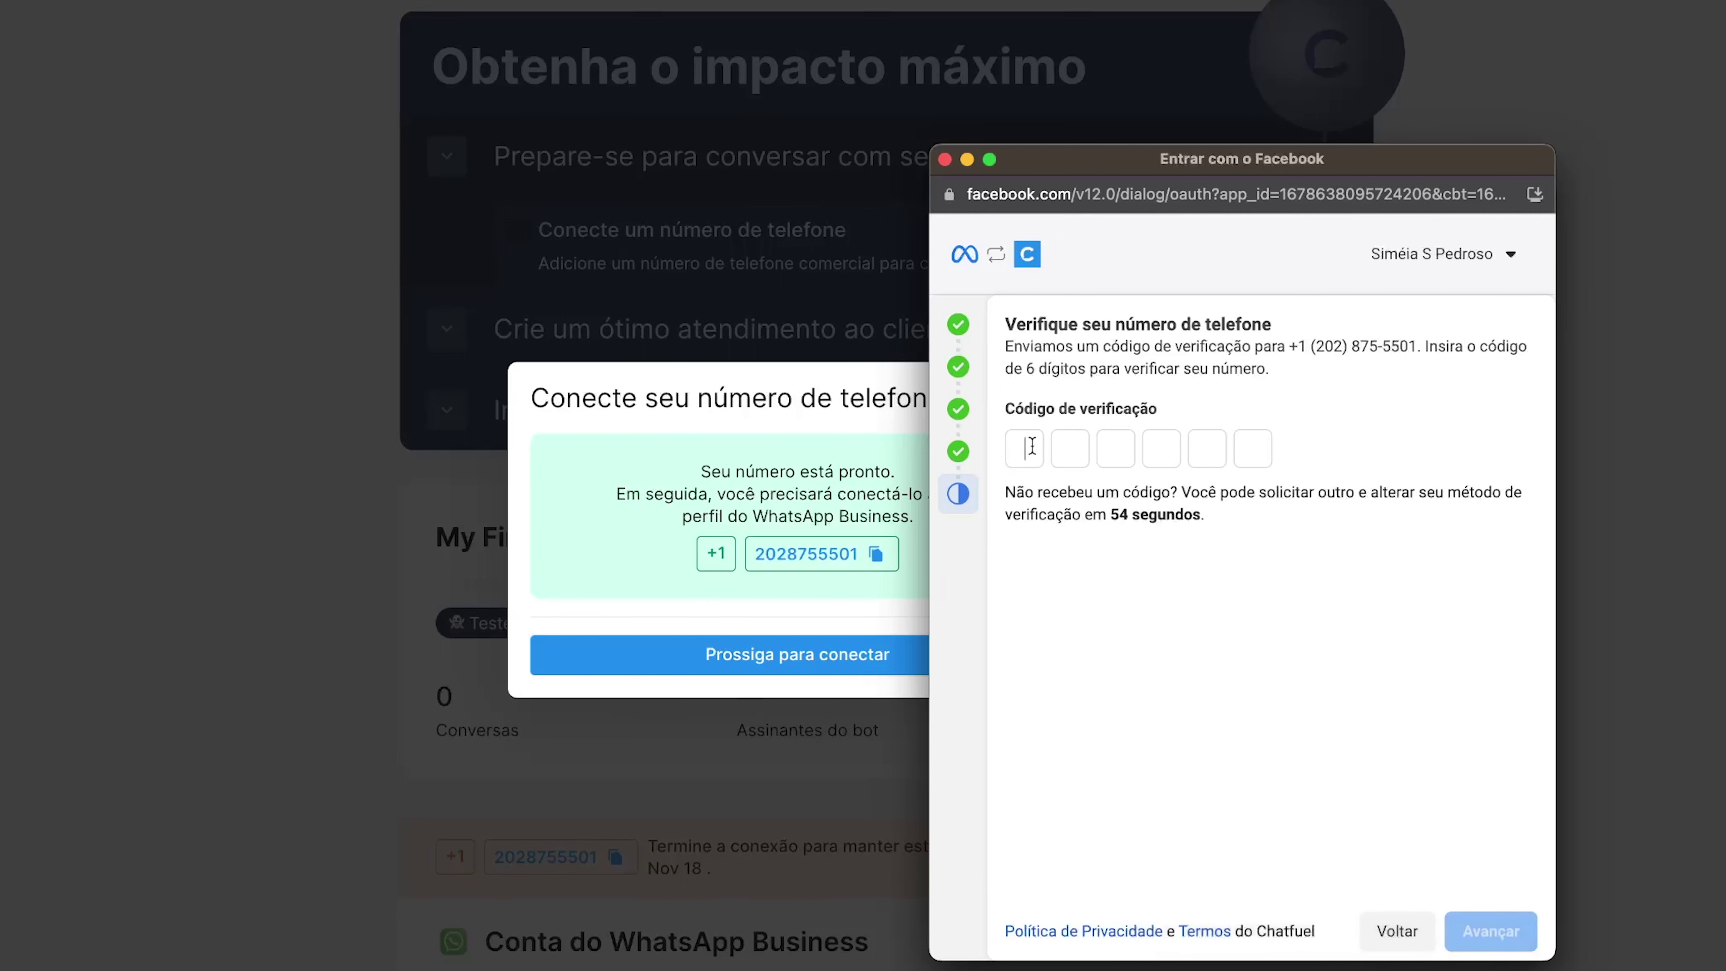
left_click(1485, 935)
left_click(1483, 935)
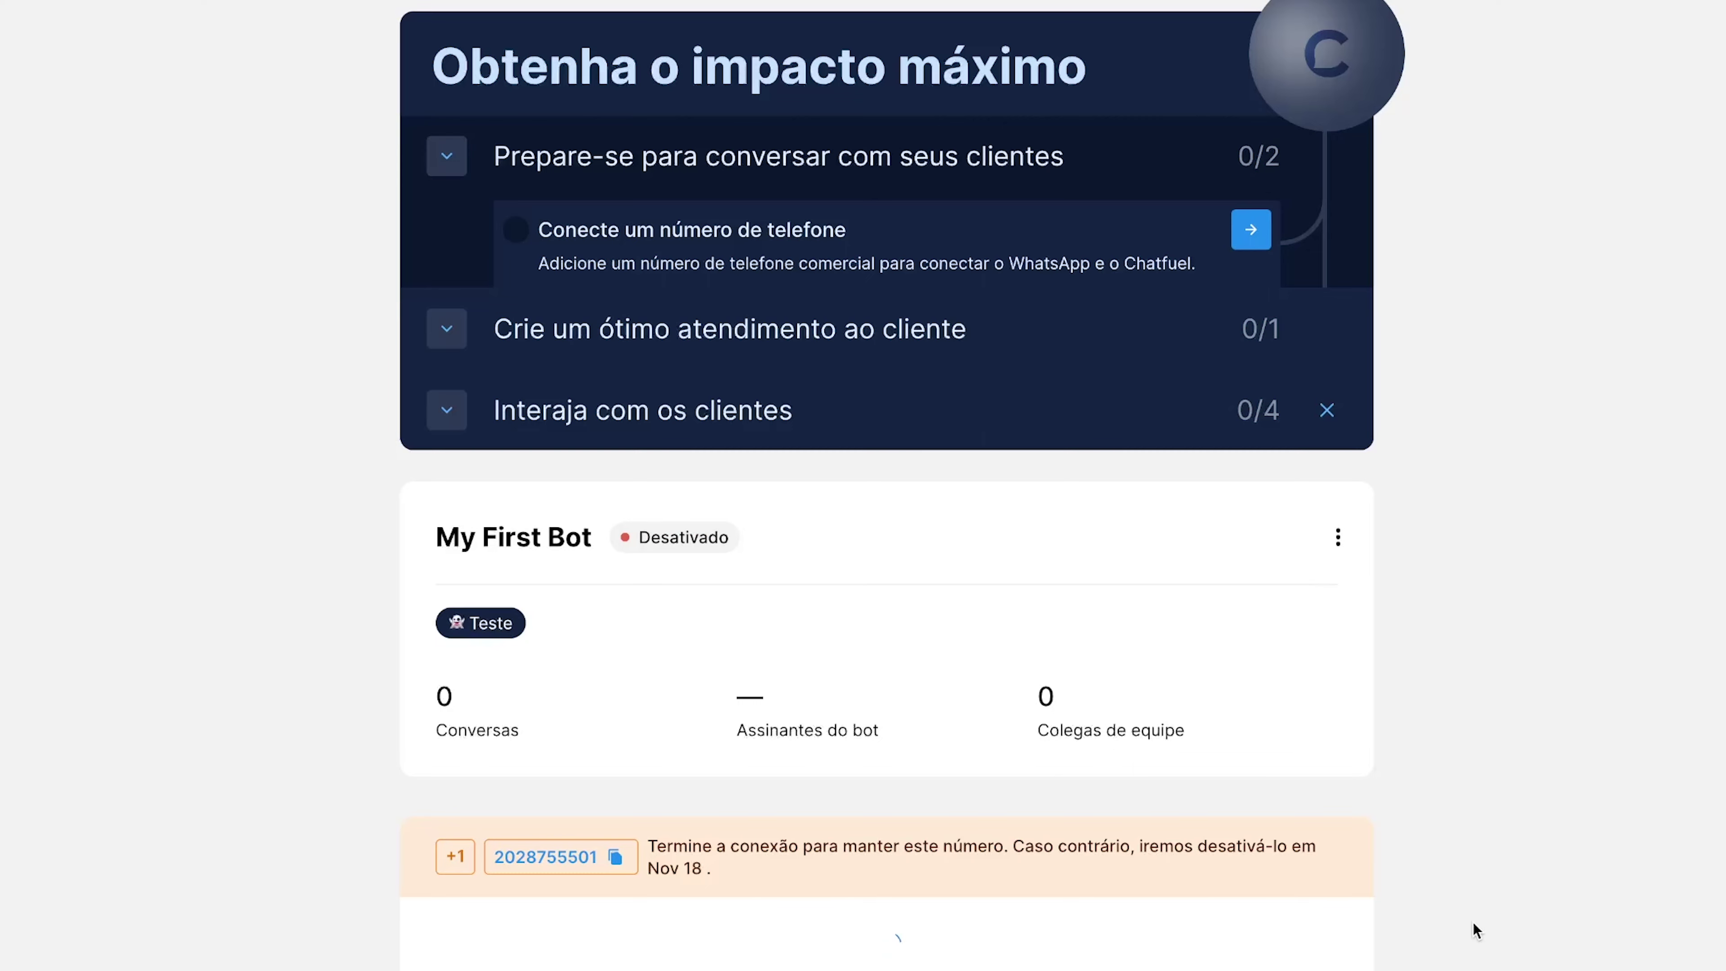
scroll(1459, 886, "down", 2)
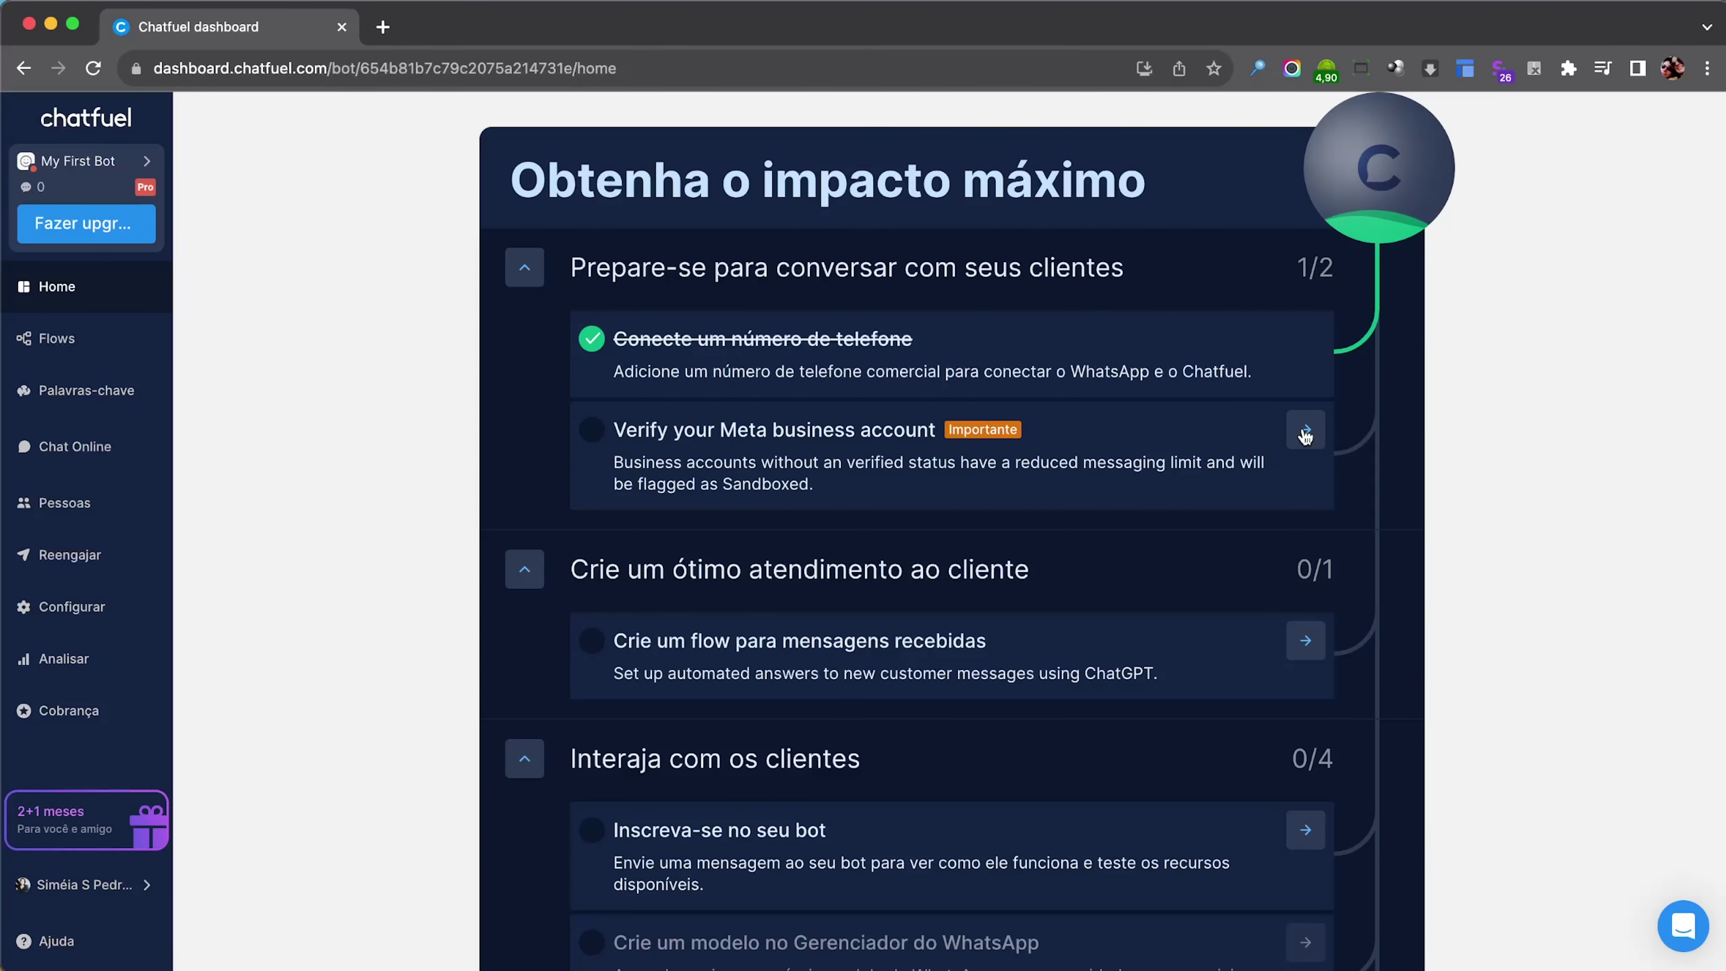
left_click(1305, 432)
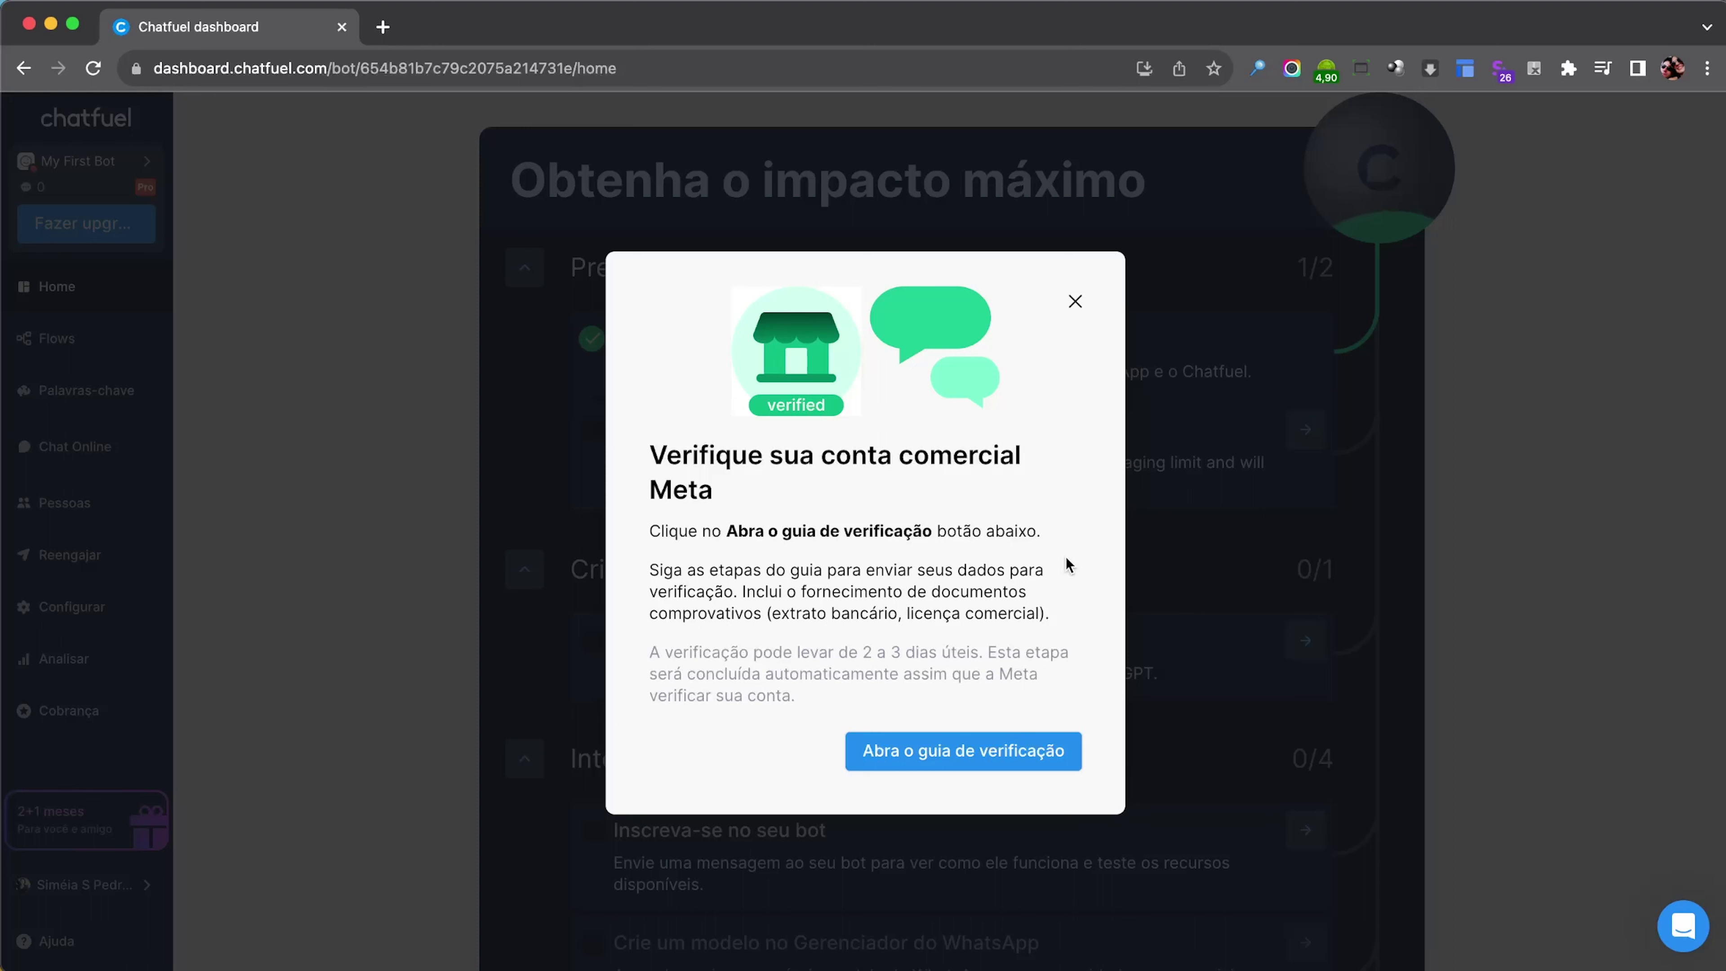
key("Escape")
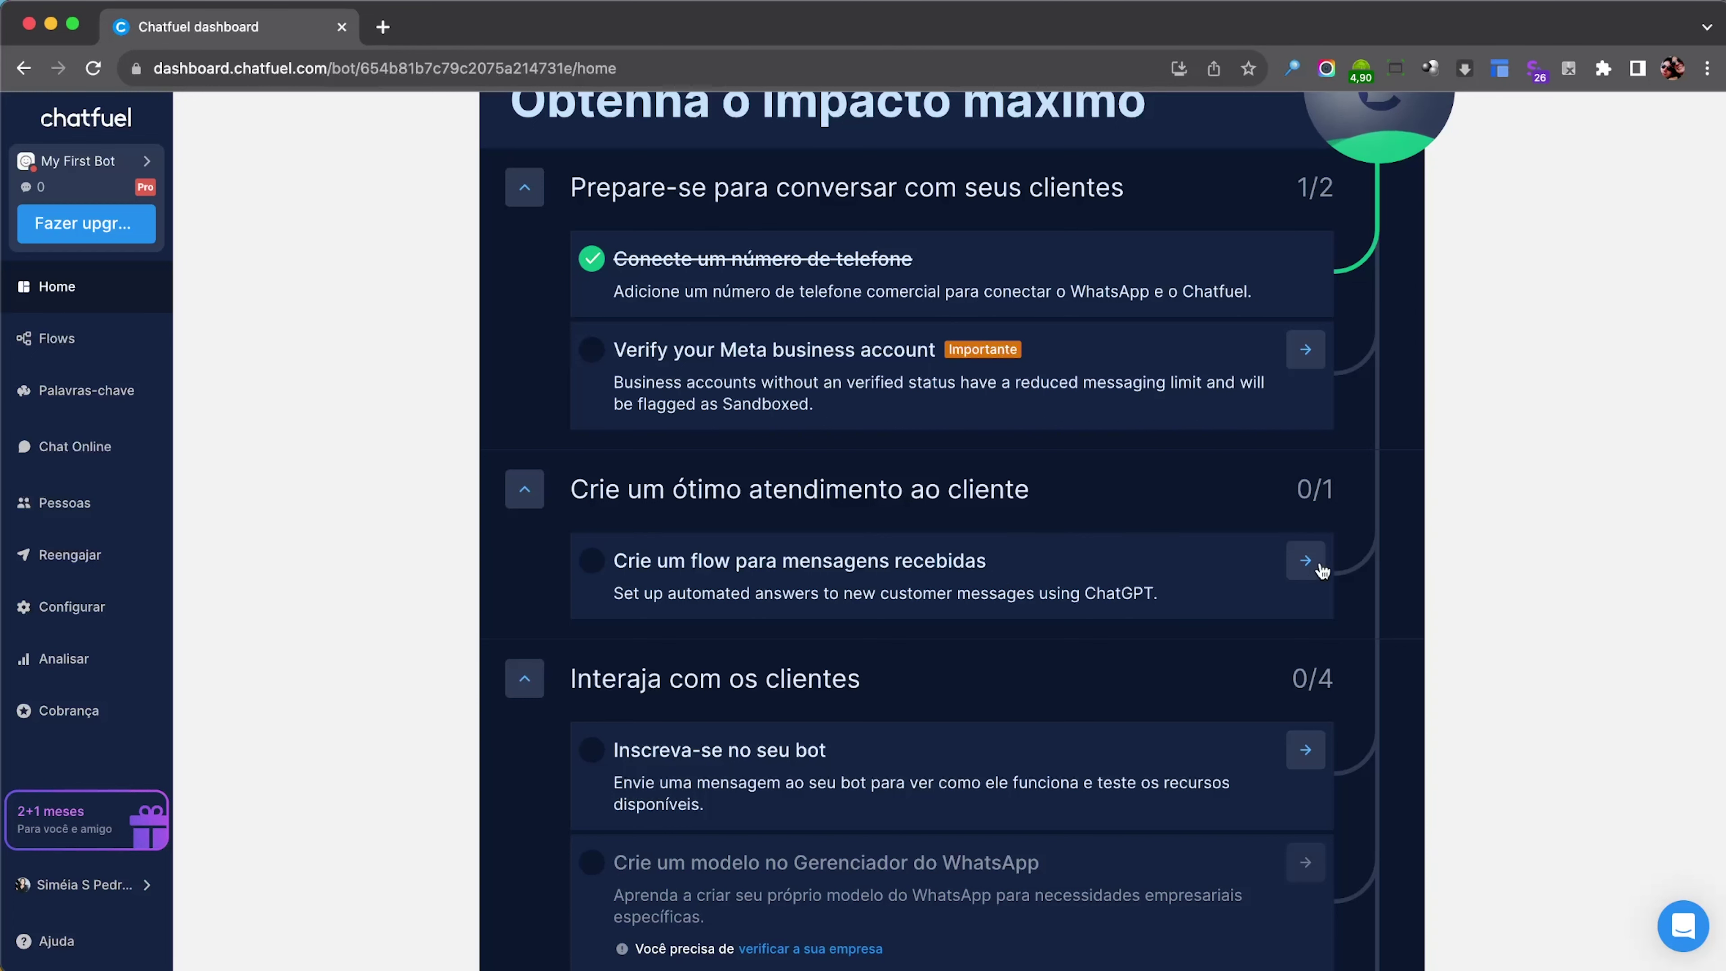
Step: Start the incoming-messages flow from the home checklist, opening the templates page
left_click(1306, 562)
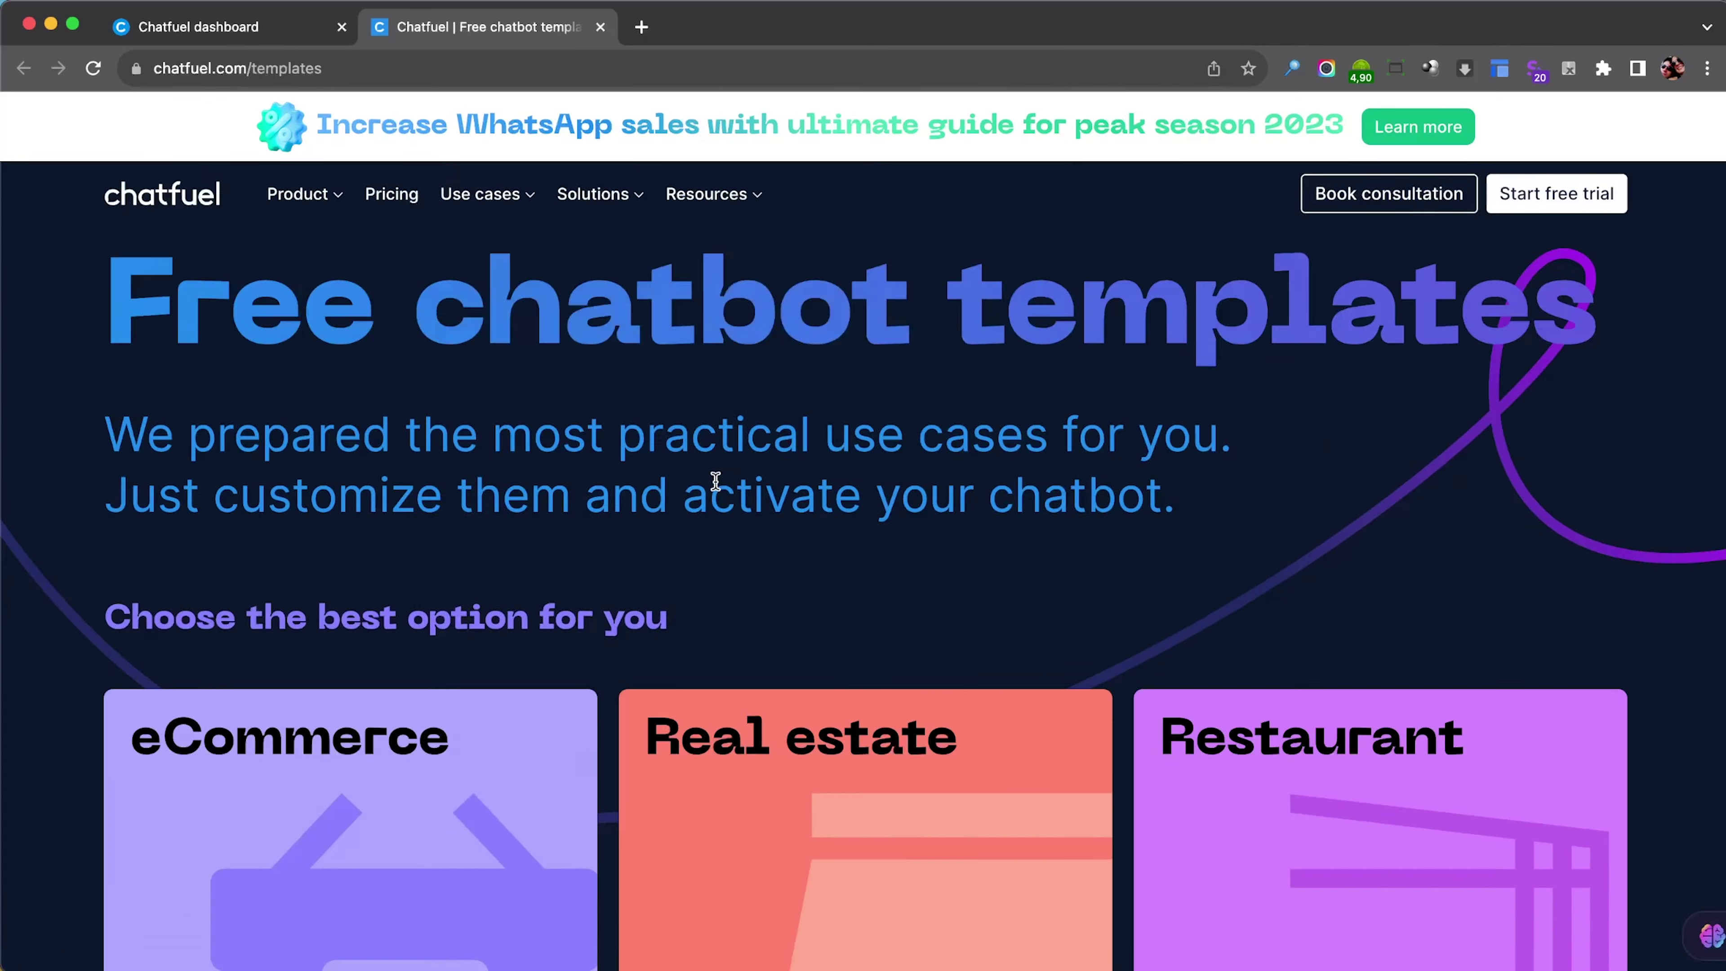
scroll(713, 482, "down", 10)
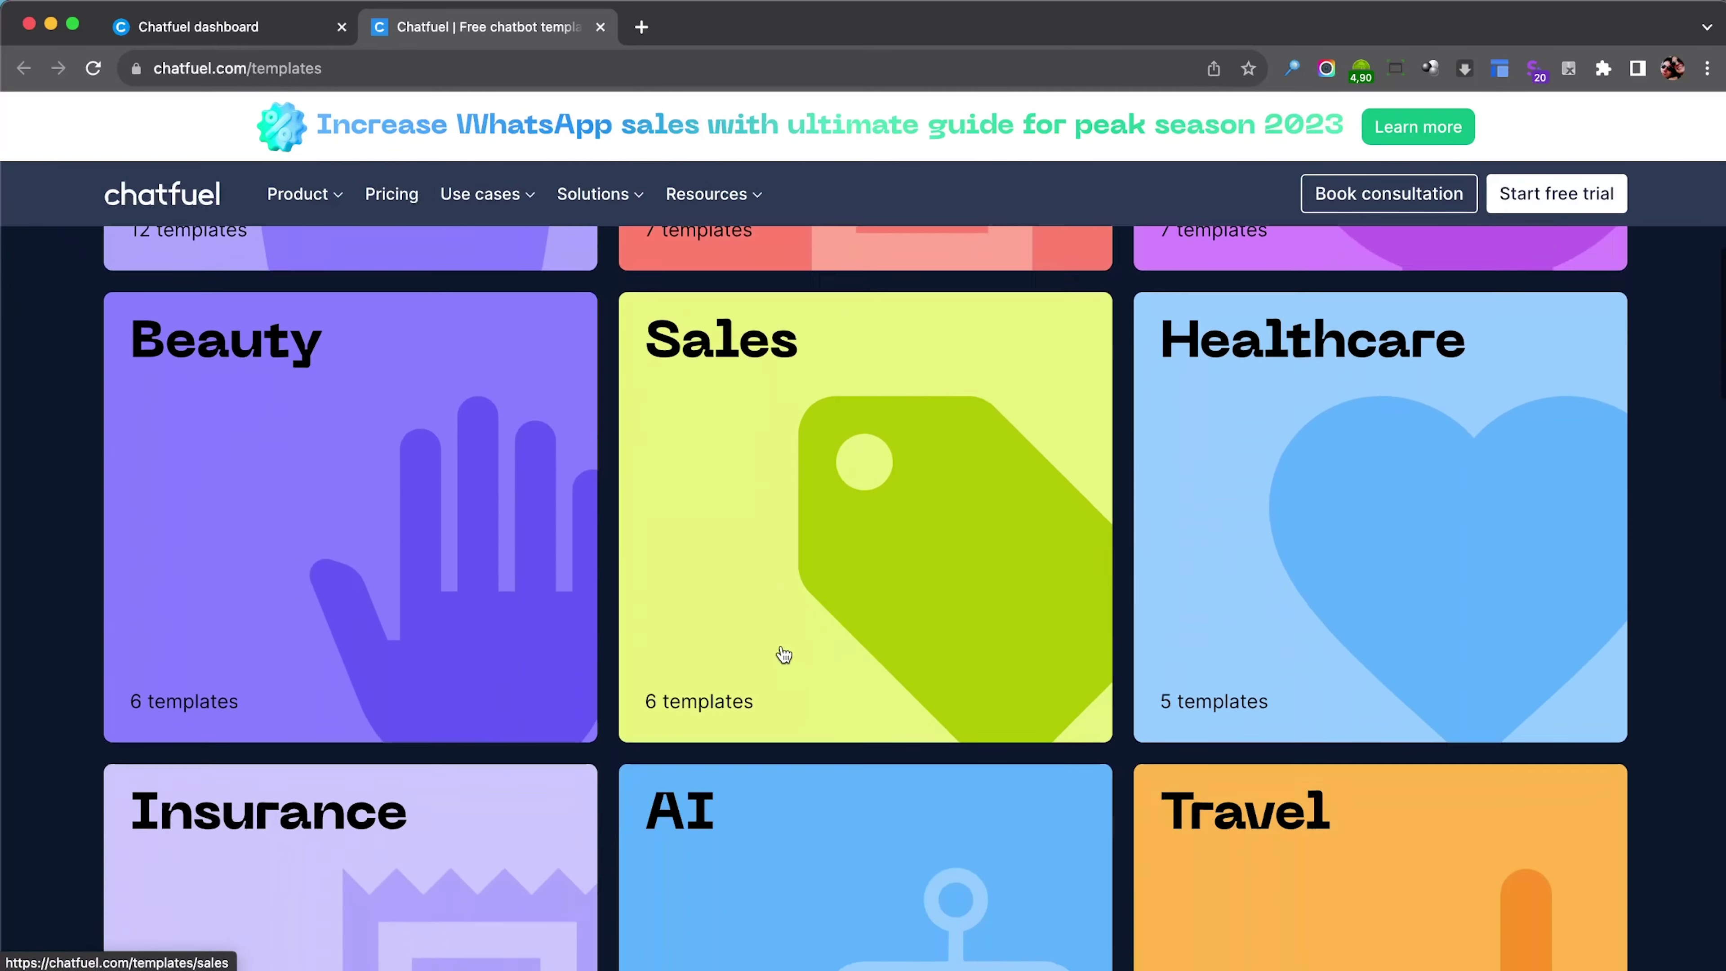
Step: Browse the AI templates, open the ChatGPT ecommerce template, then the Customer Support one
scroll(783, 654, "down", 20)
scroll(784, 654, "up", 10)
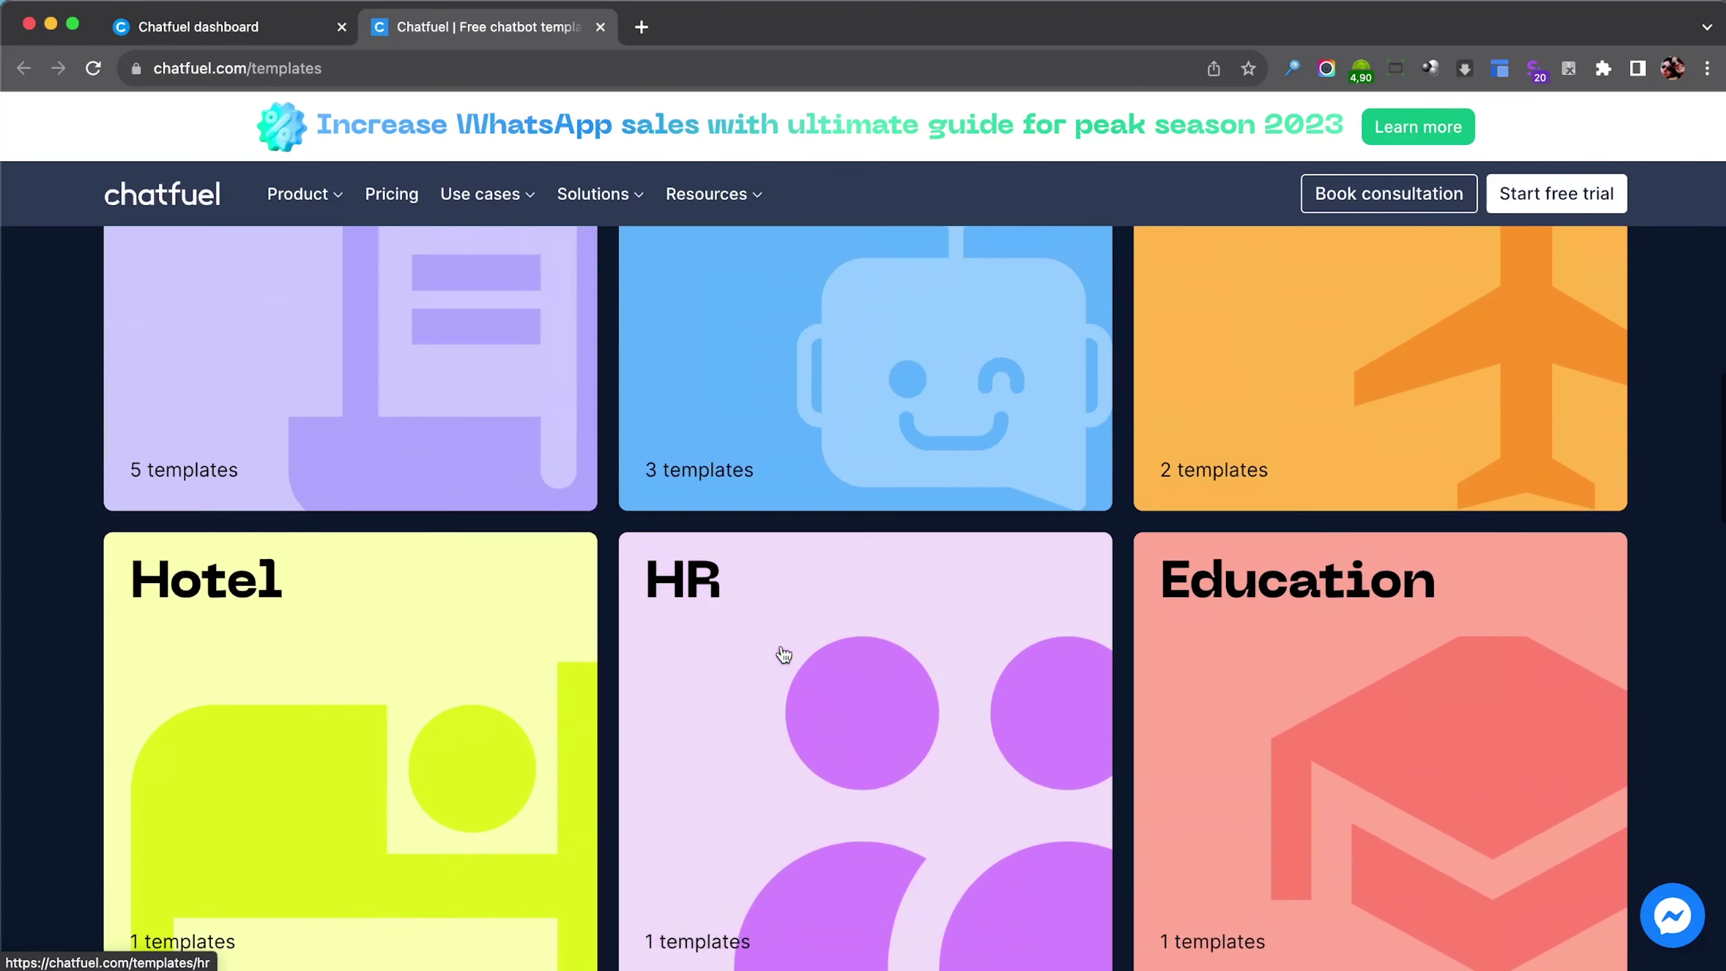
scroll(783, 654, "up", 3)
left_click(867, 477)
scroll(816, 503, "down", 4)
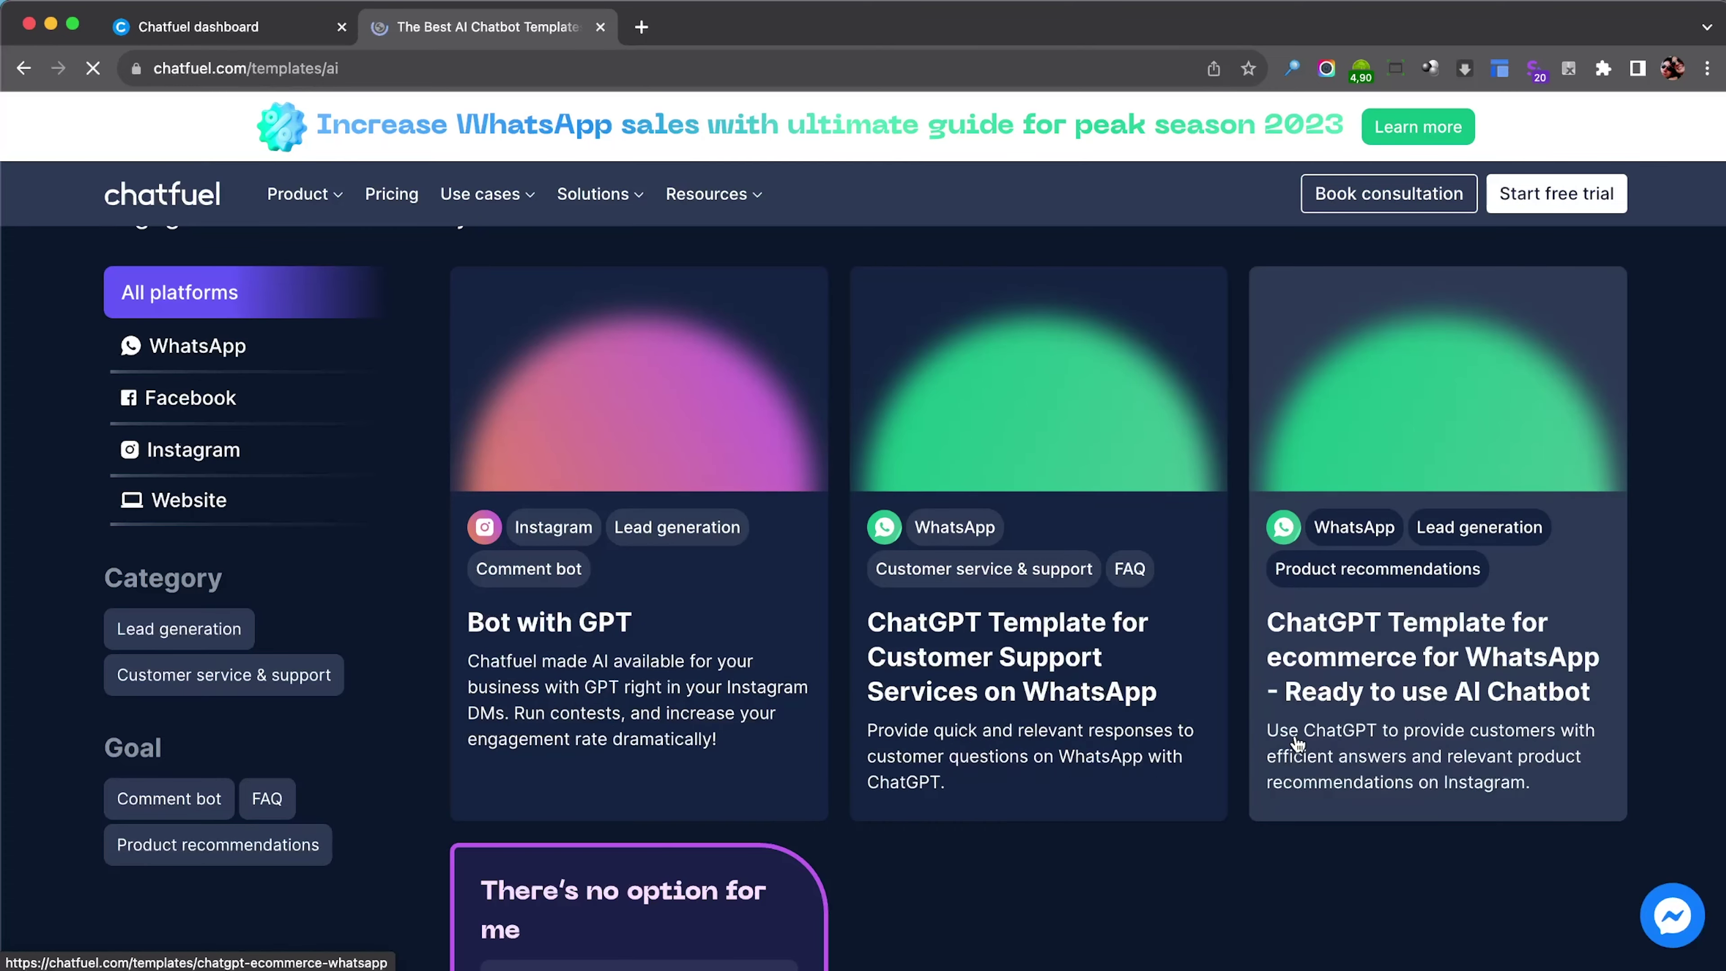
scroll(1256, 710, "down", 3)
scroll(1256, 709, "up", 2)
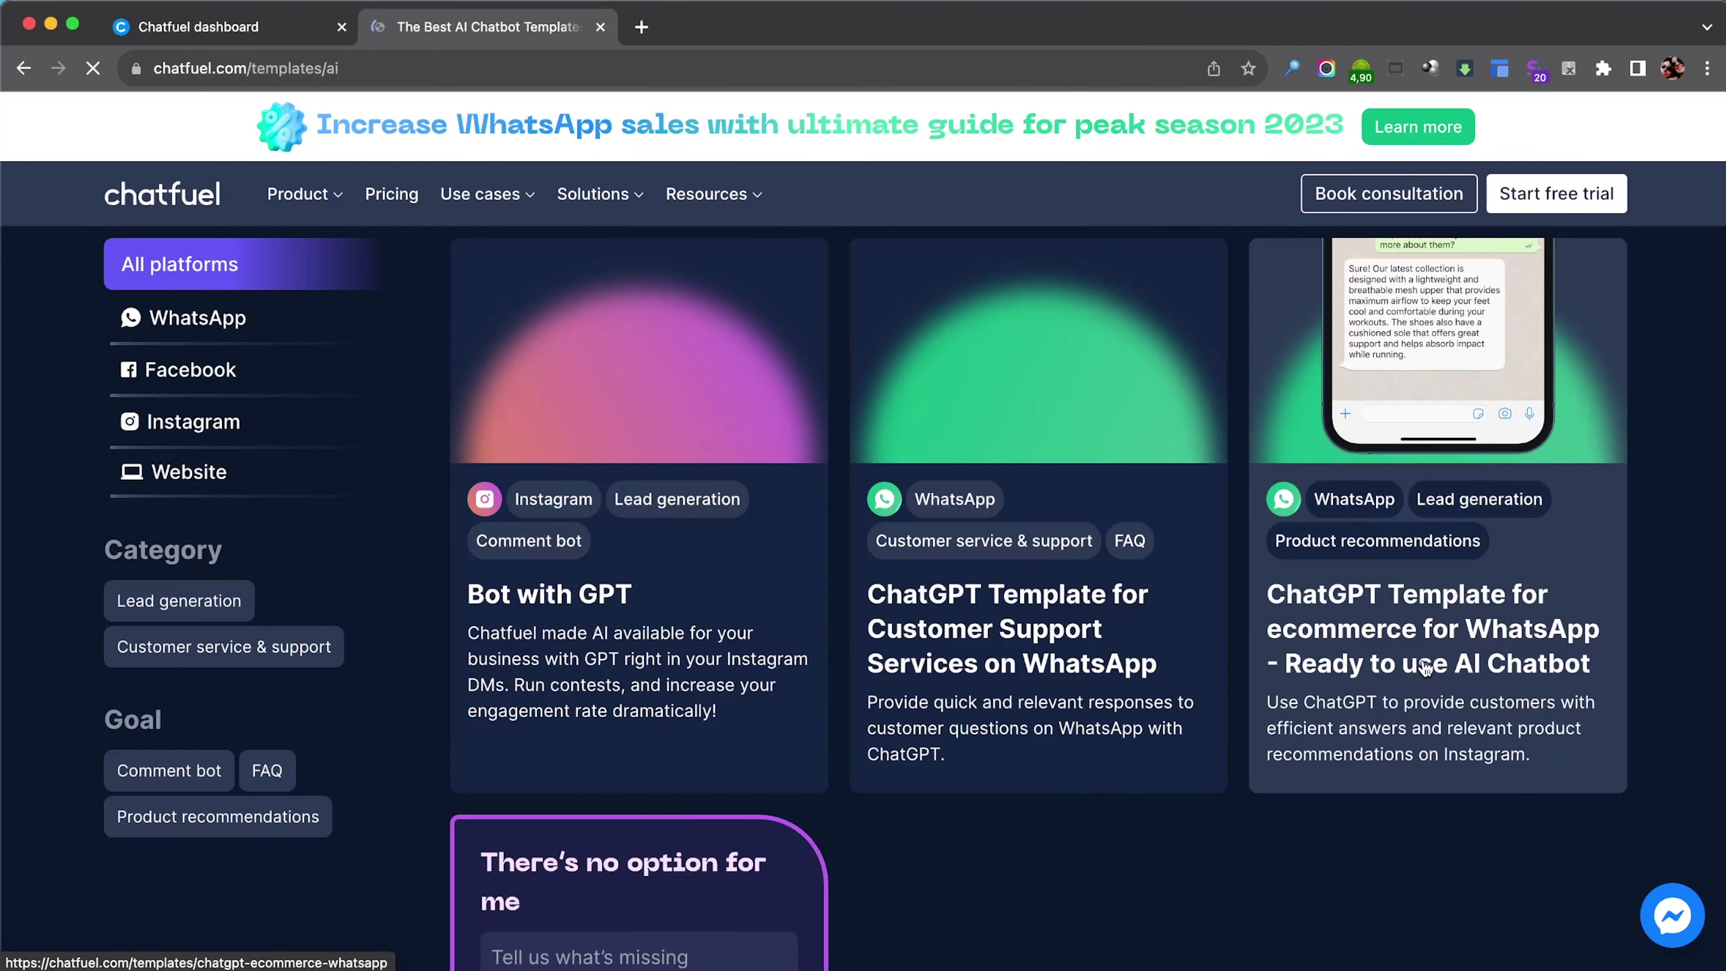
left_click(1424, 669)
scroll(1045, 601, "down", 10)
scroll(1041, 598, "down", 3)
left_click(181, 552)
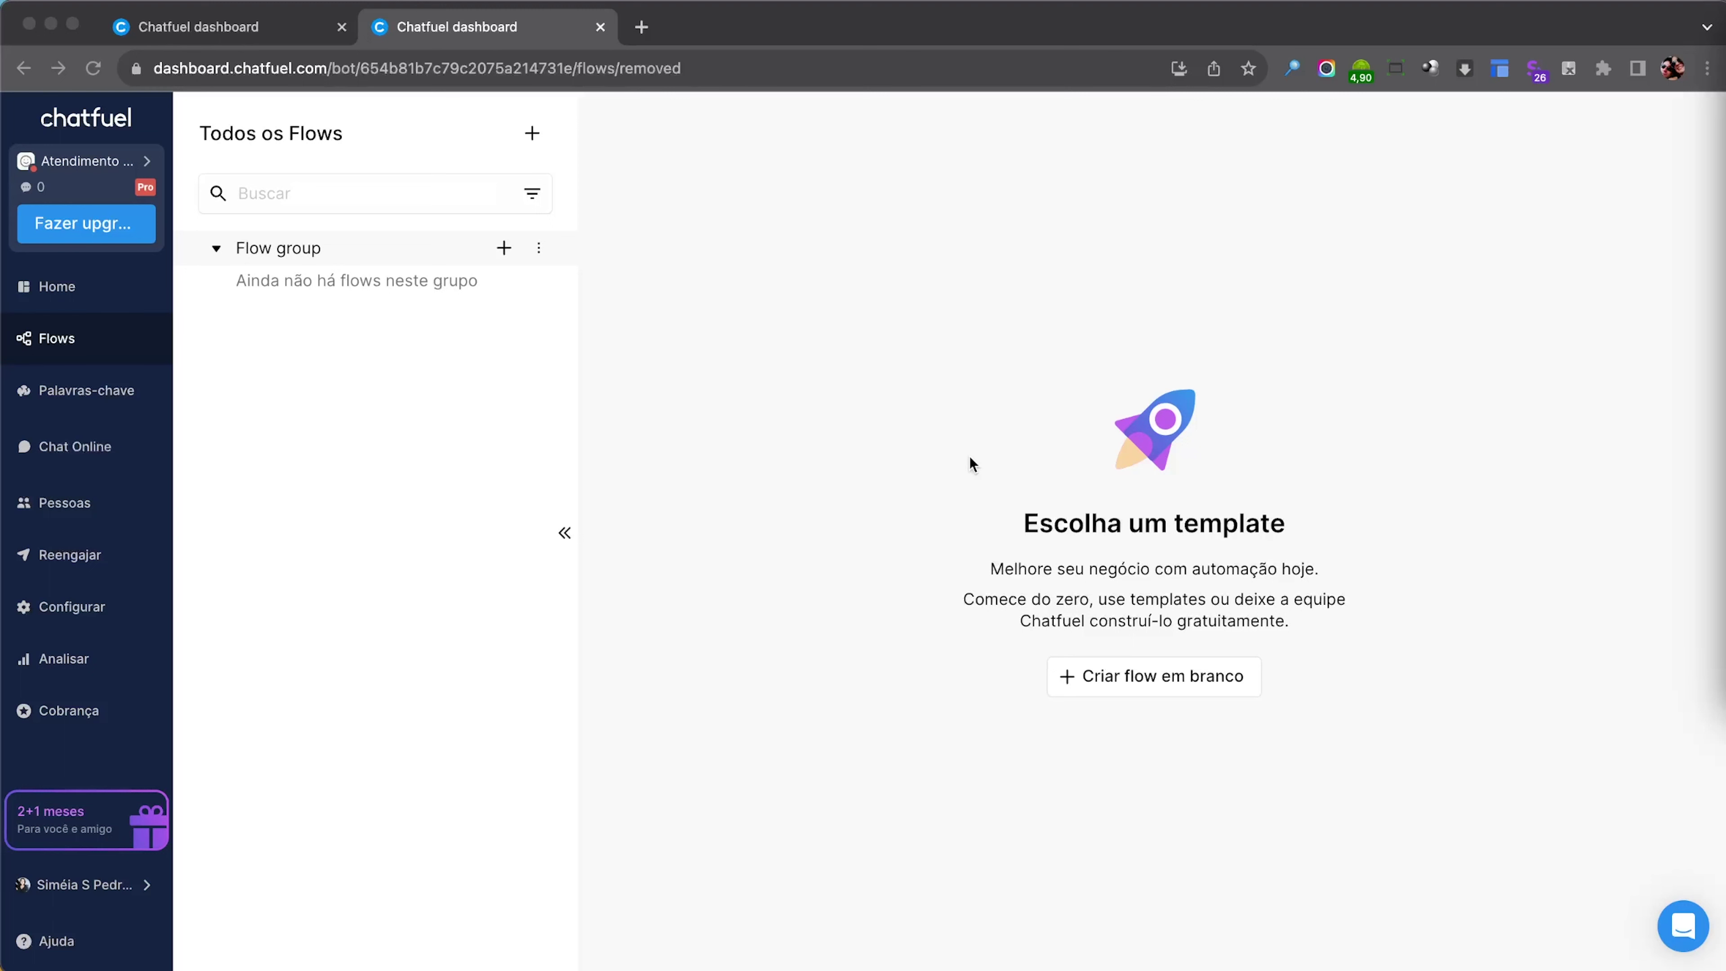
Step: Add a WhatsApp flow to the Flow group, closing the GPT request form opened by mistake
left_click(504, 249)
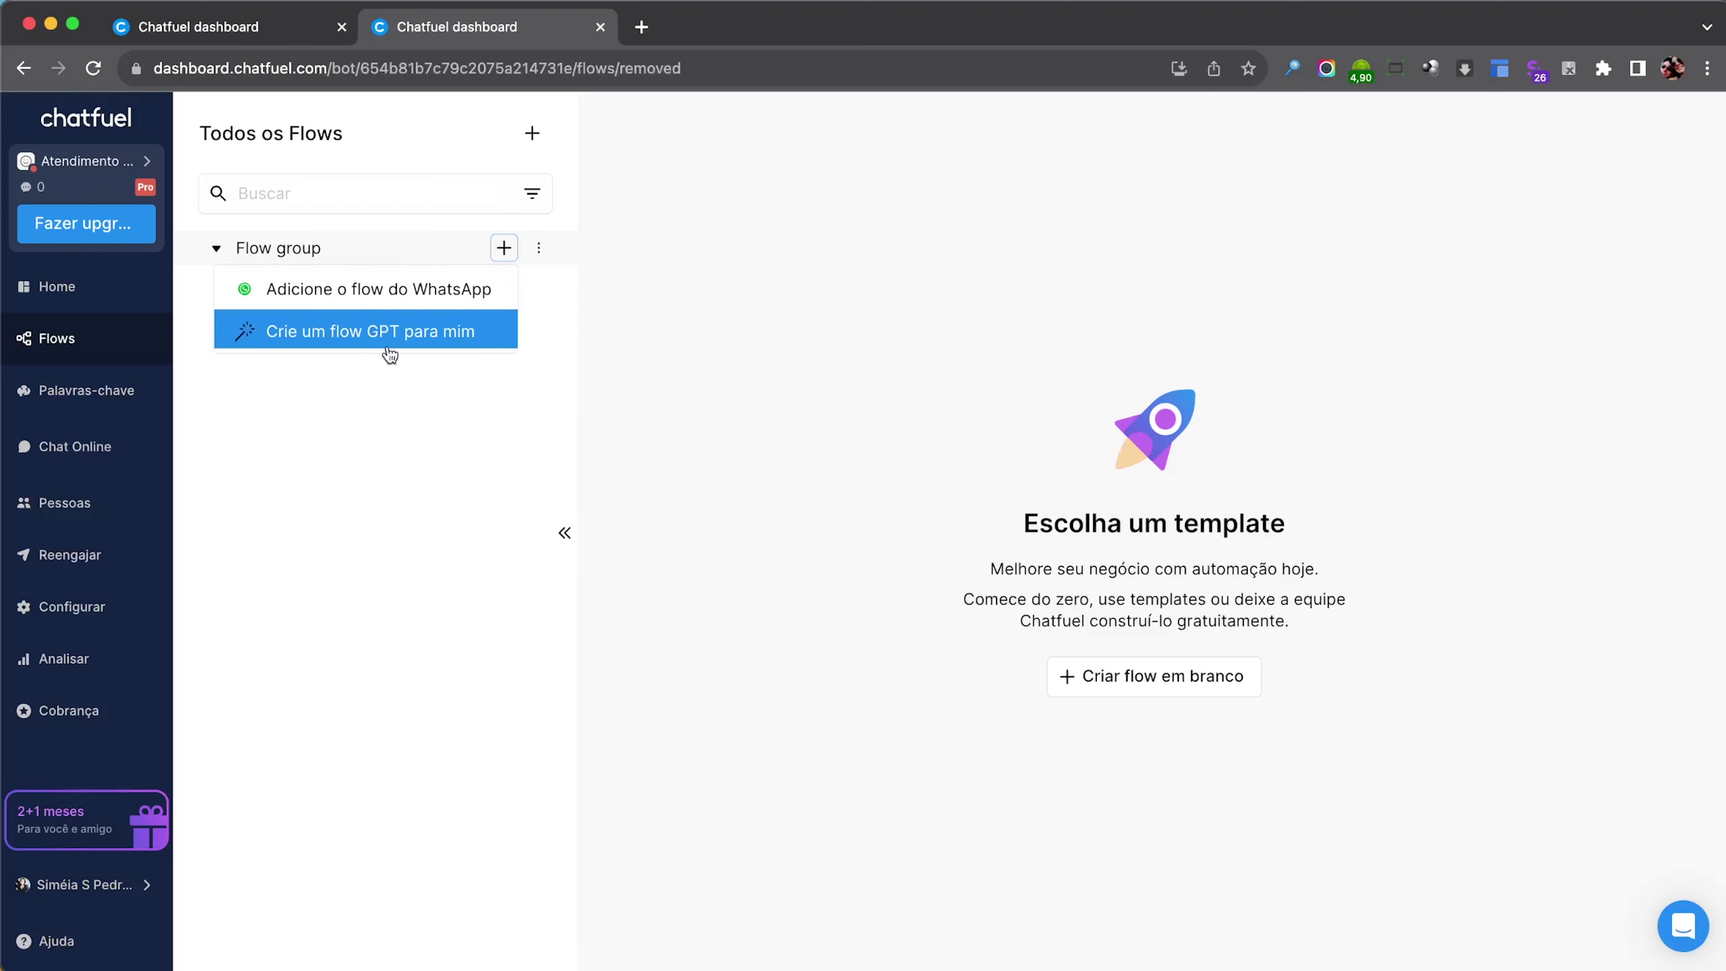
left_click(439, 344)
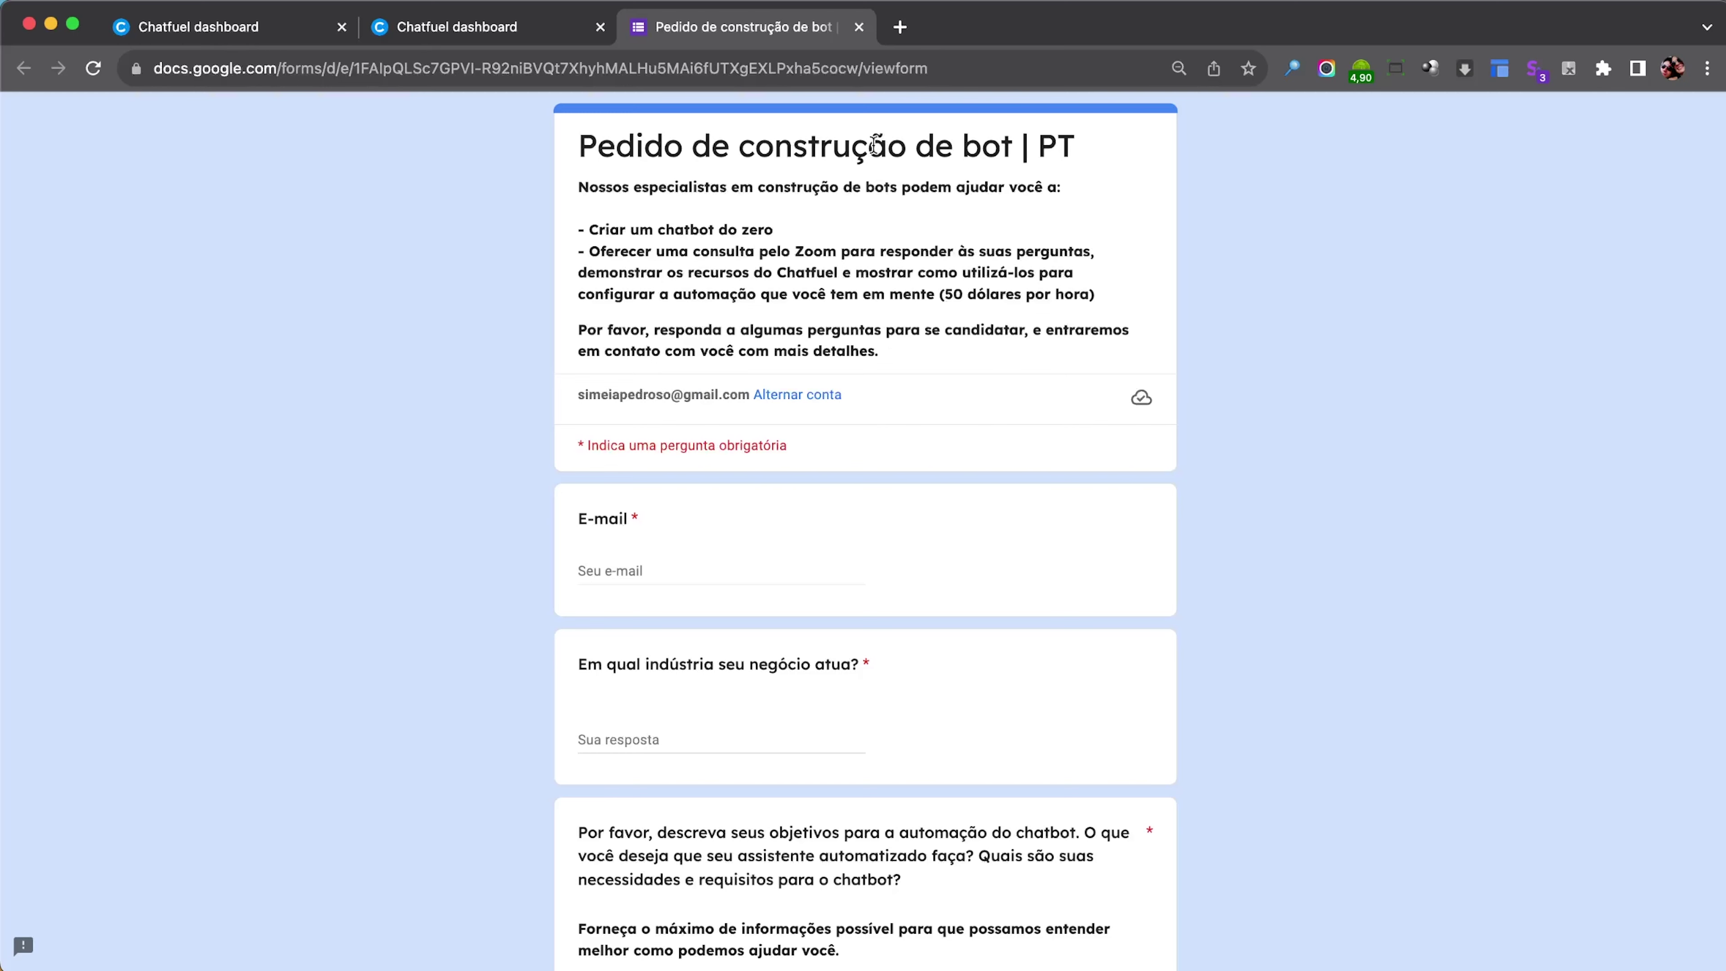
left_click(859, 27)
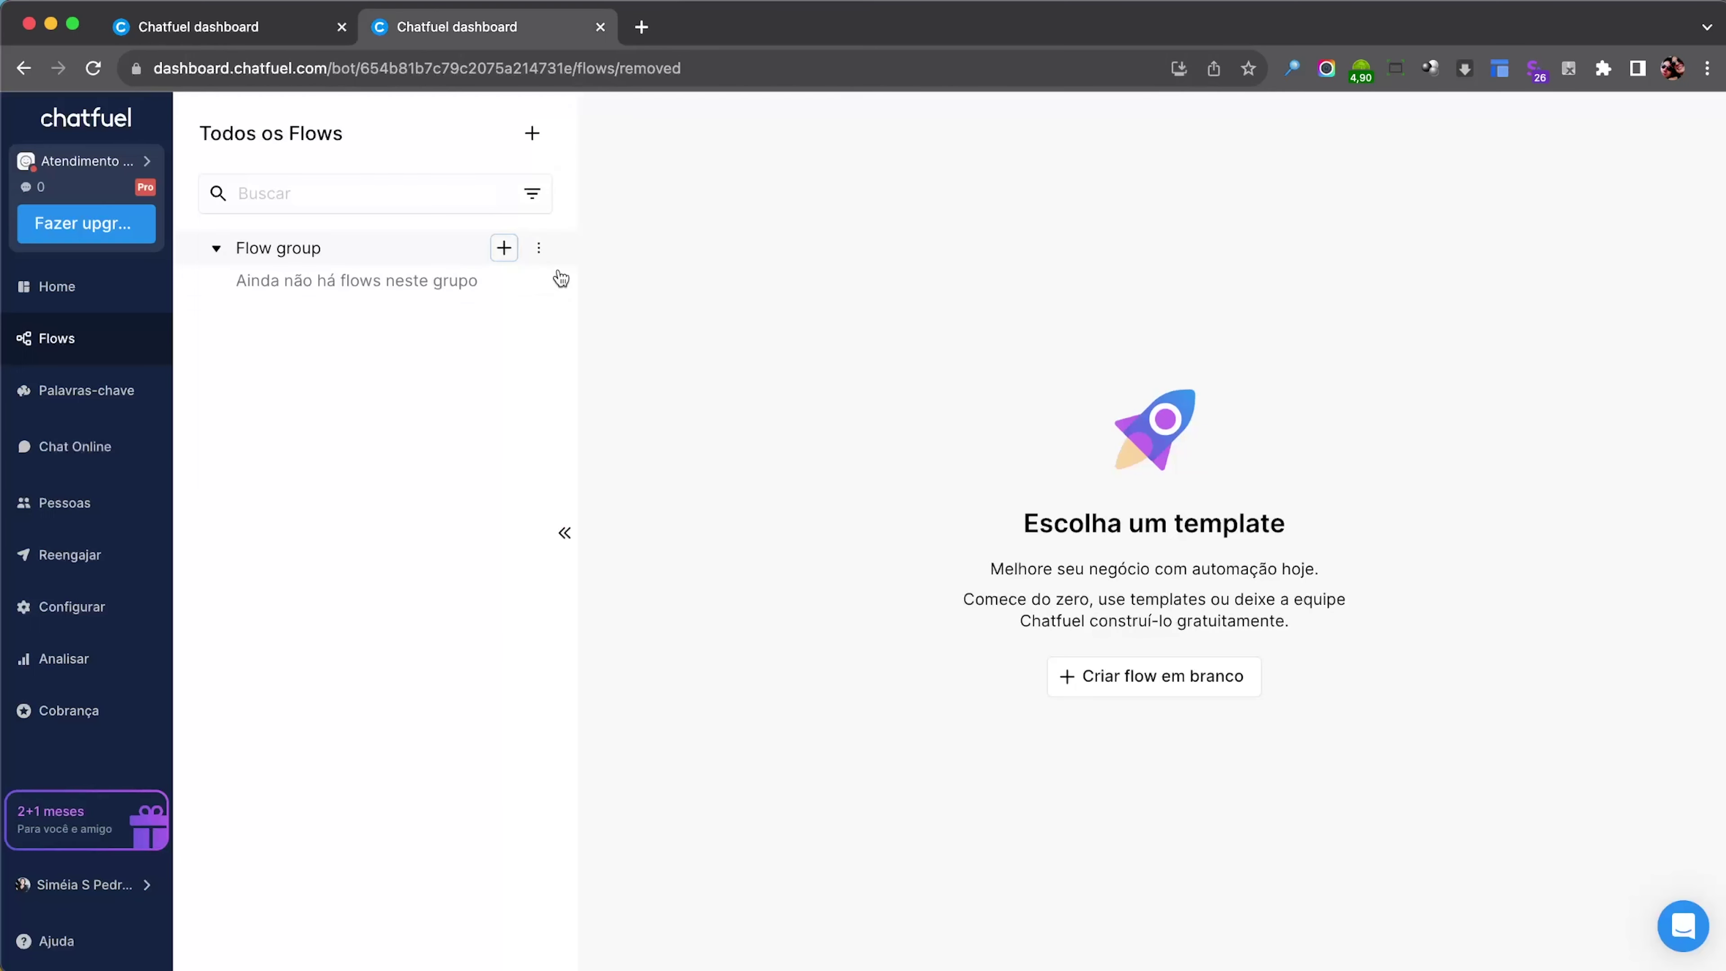
left_click(503, 248)
left_click(369, 287)
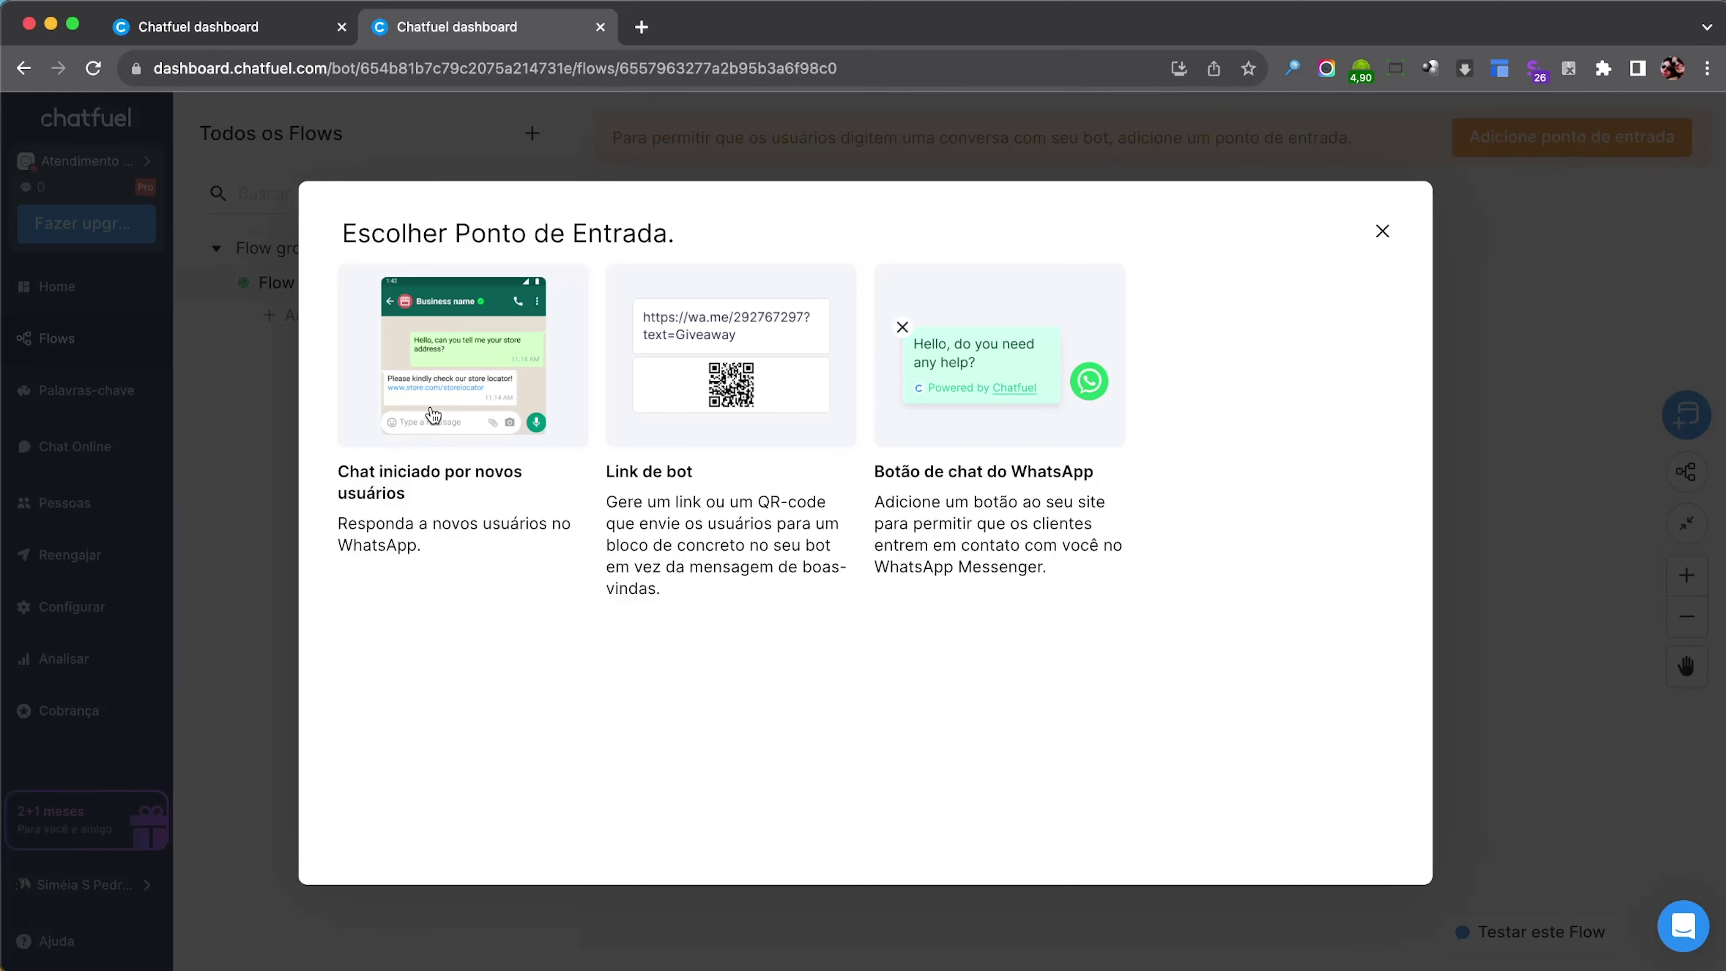
Step: Pick 'Chat iniciado por novos usuários' as entry point and link it to the Flow block
left_click(412, 426)
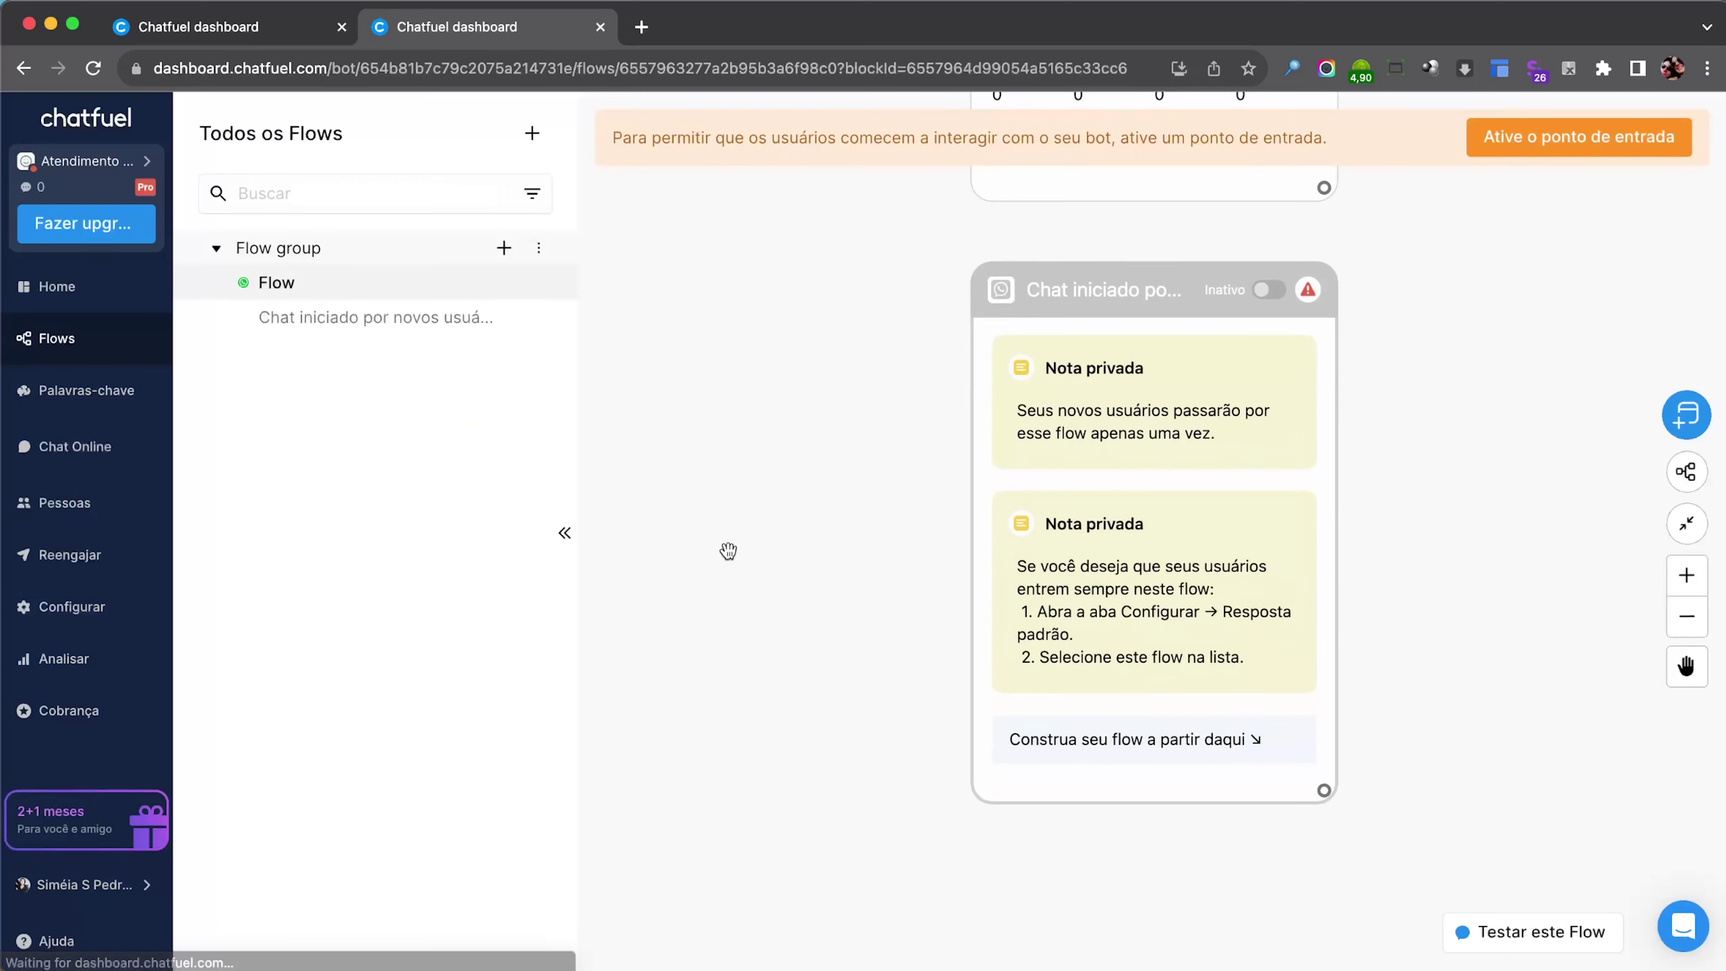
left_click_drag(817, 359, 879, 589)
left_click_drag(1156, 513, 736, 259)
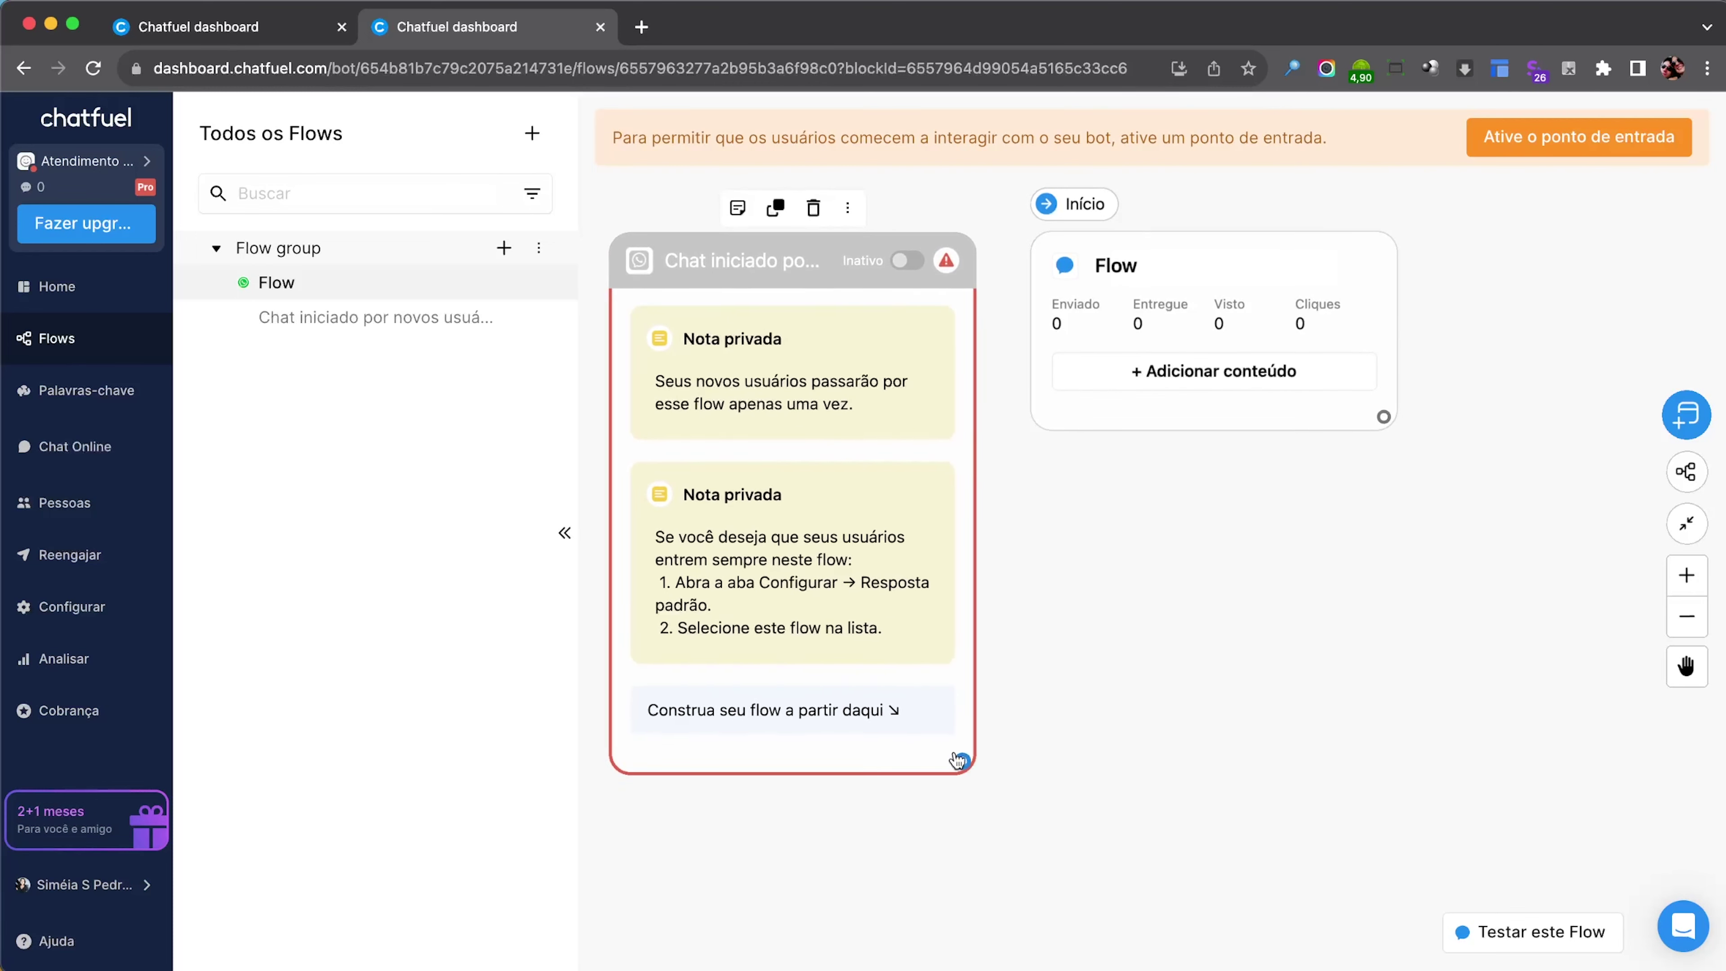
left_click_drag(962, 762, 1063, 327)
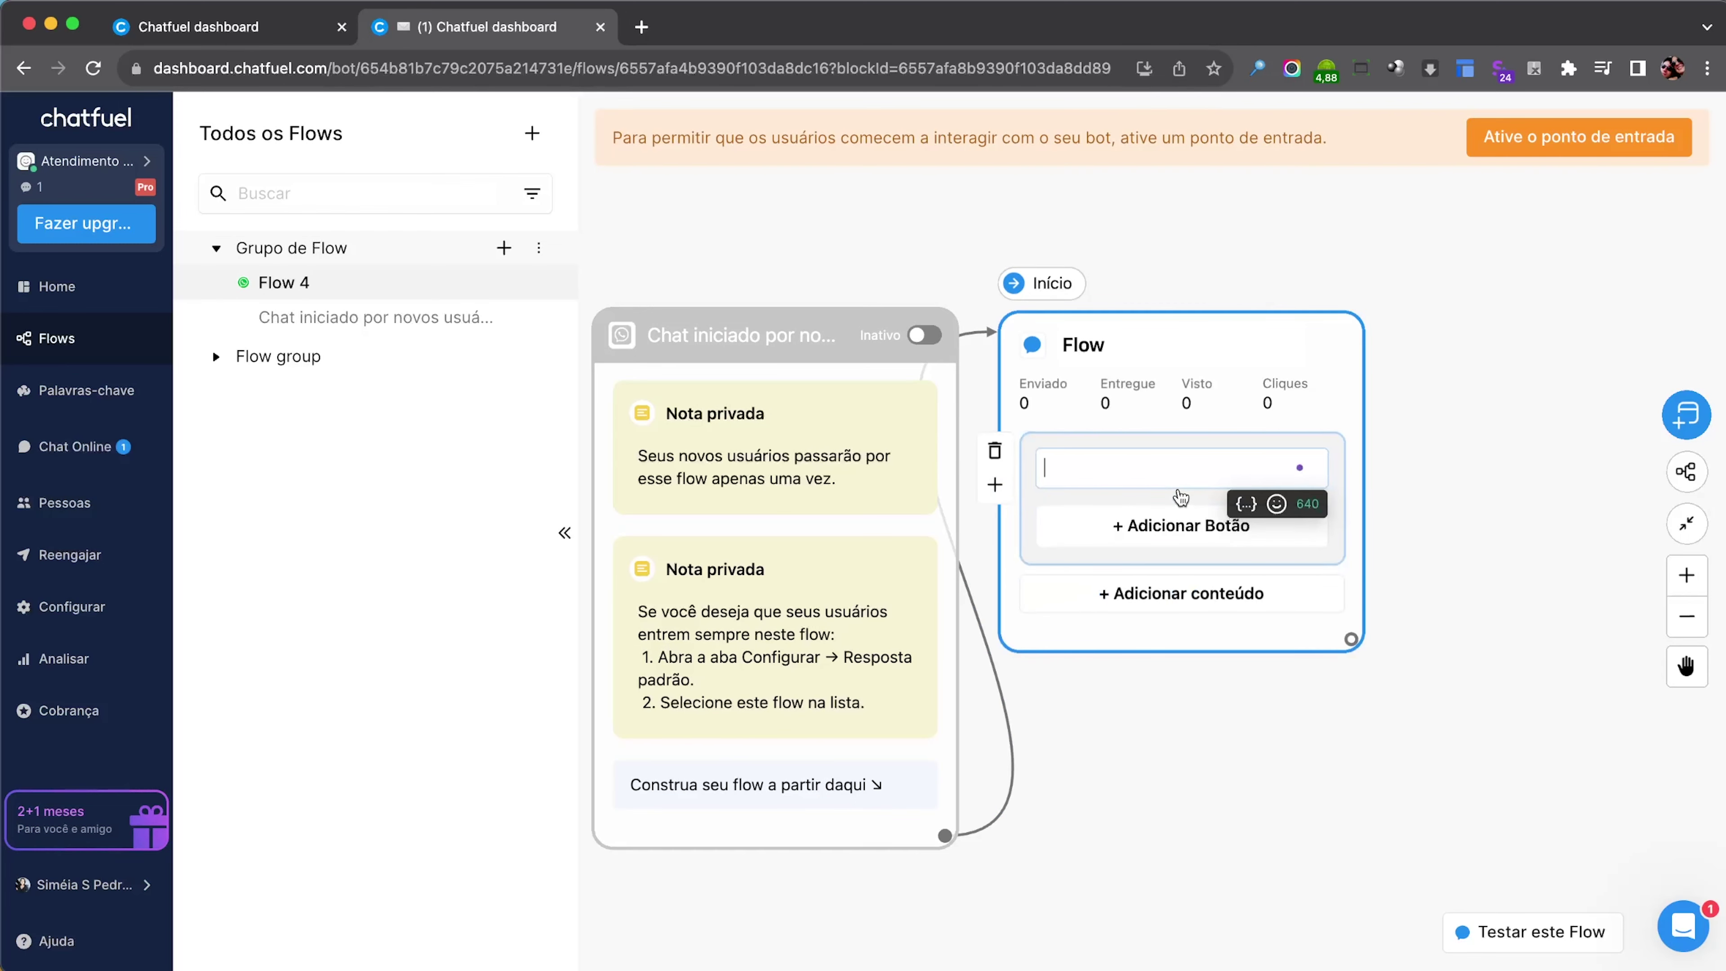
Step: Write 'Olá {{whatsapp name}} seja bem-vindo(a) a LojaLegal! Como podemos te ajudar hoje?' in the Flow block
type("Olá! S")
key("BackSpace")
key("BackSpace")
key("BackSpace")
type("{{")
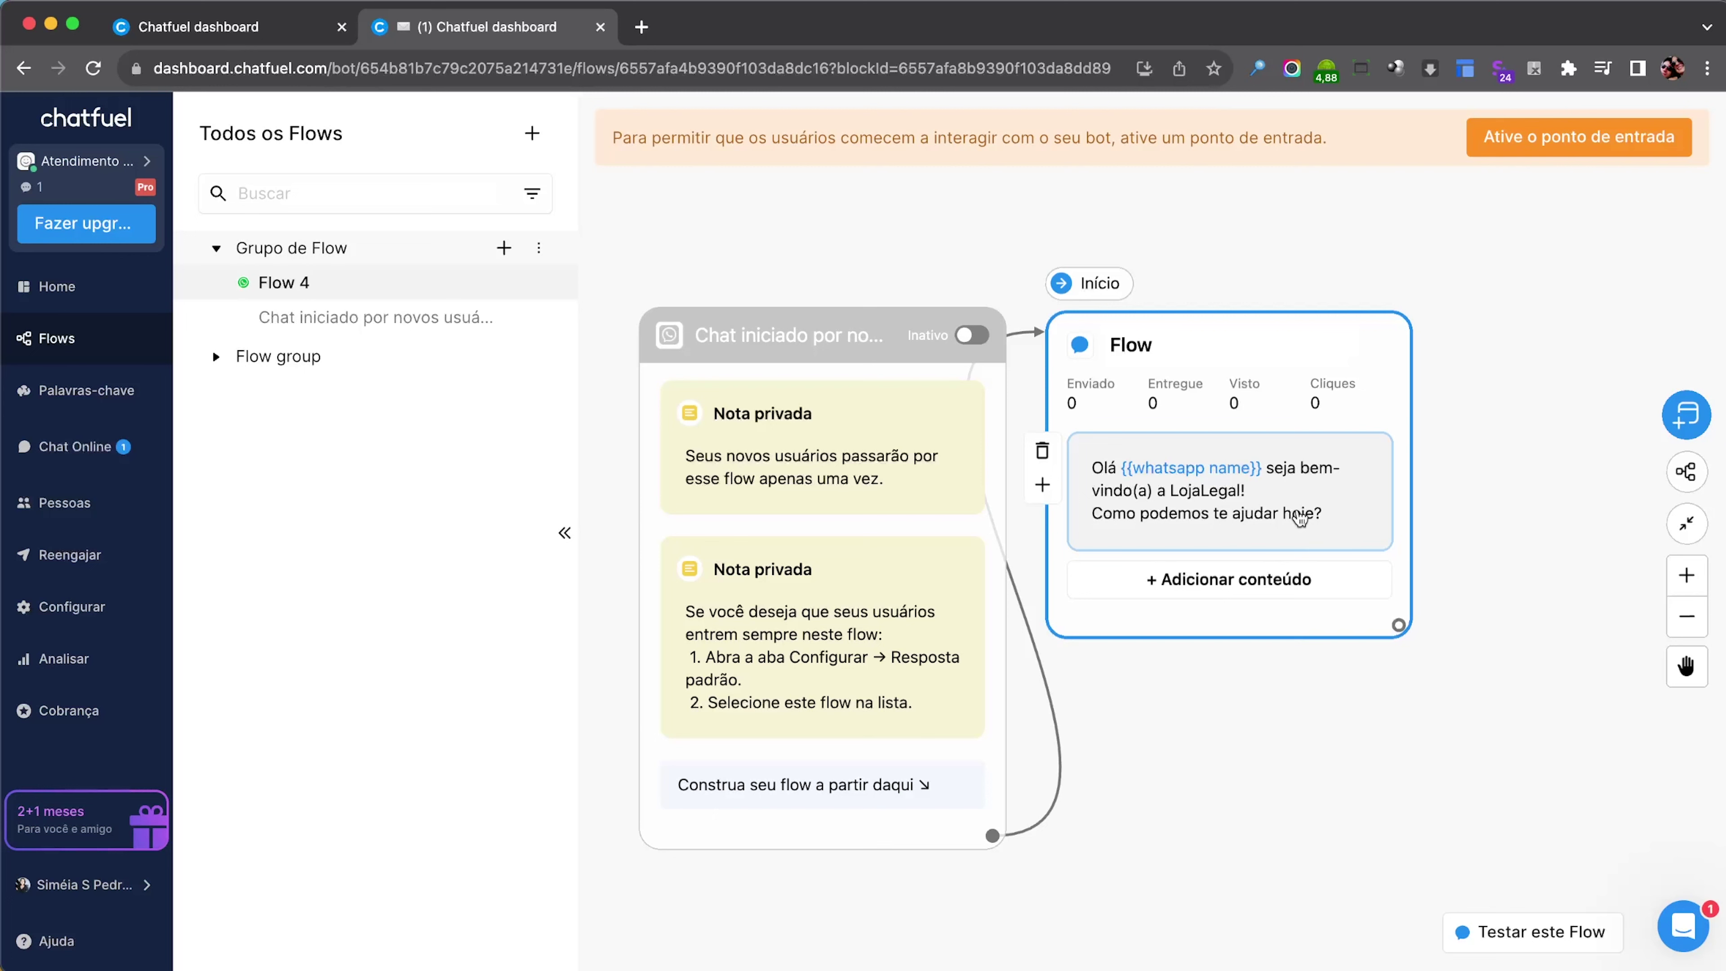
Step: Add a Respostas card after the welcome text that saves replies to {{resposta-usu1}}
left_click(1196, 584)
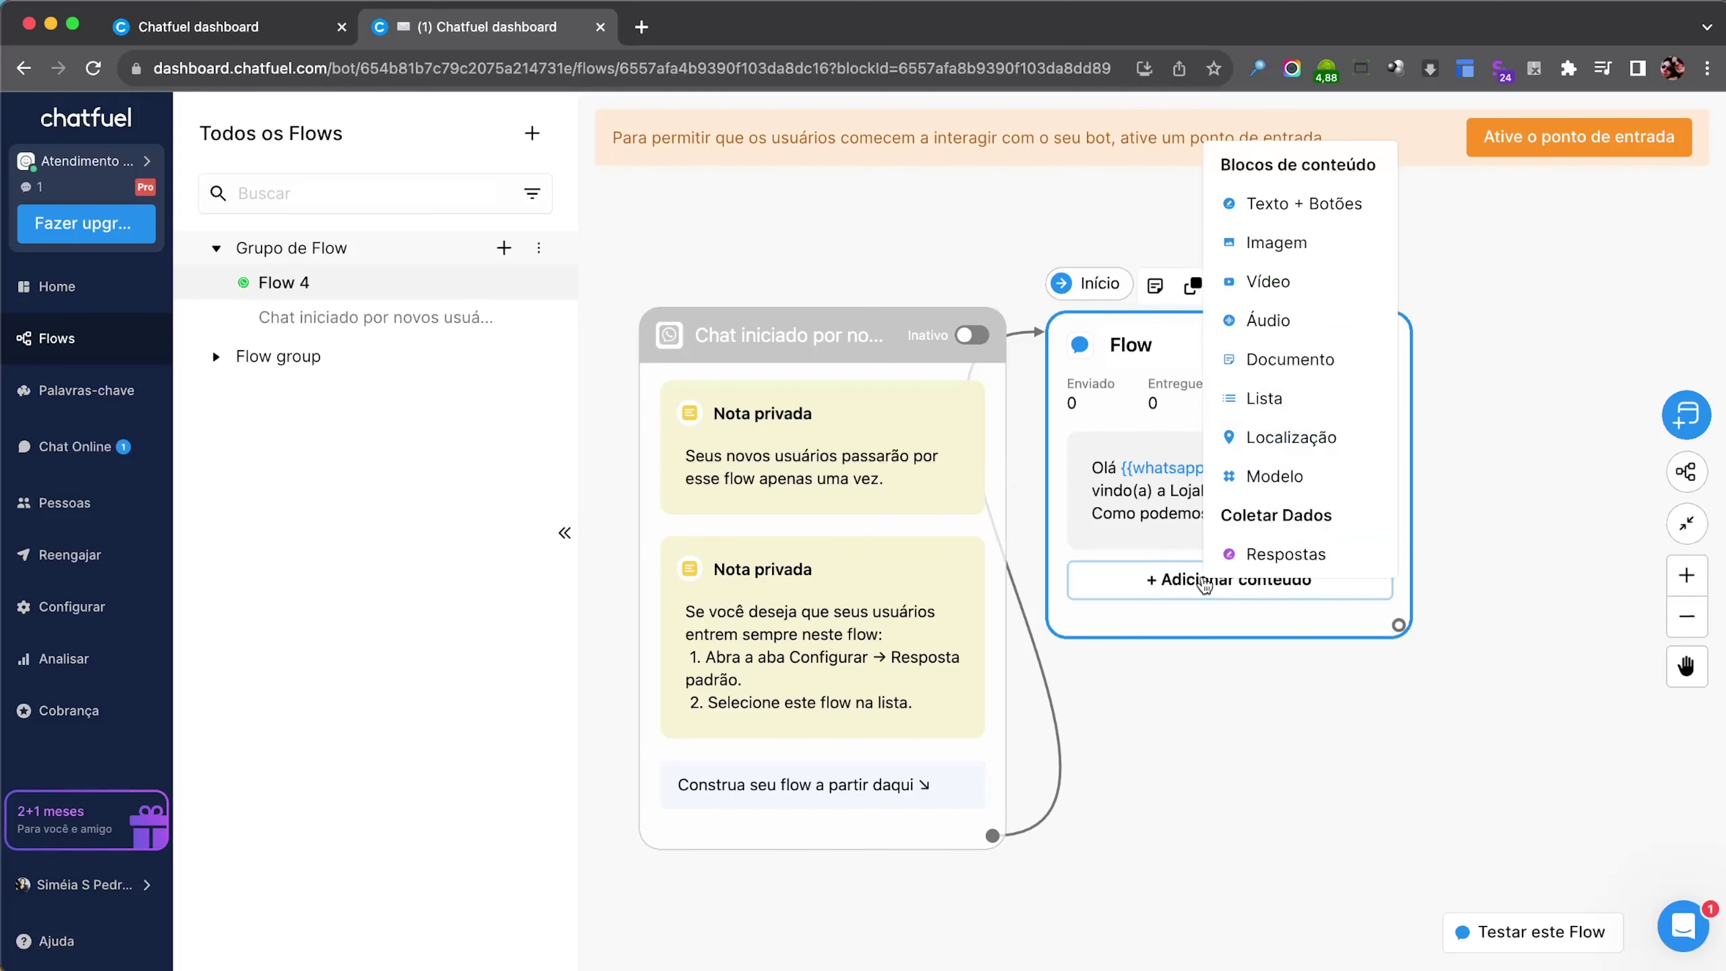
left_click(1275, 566)
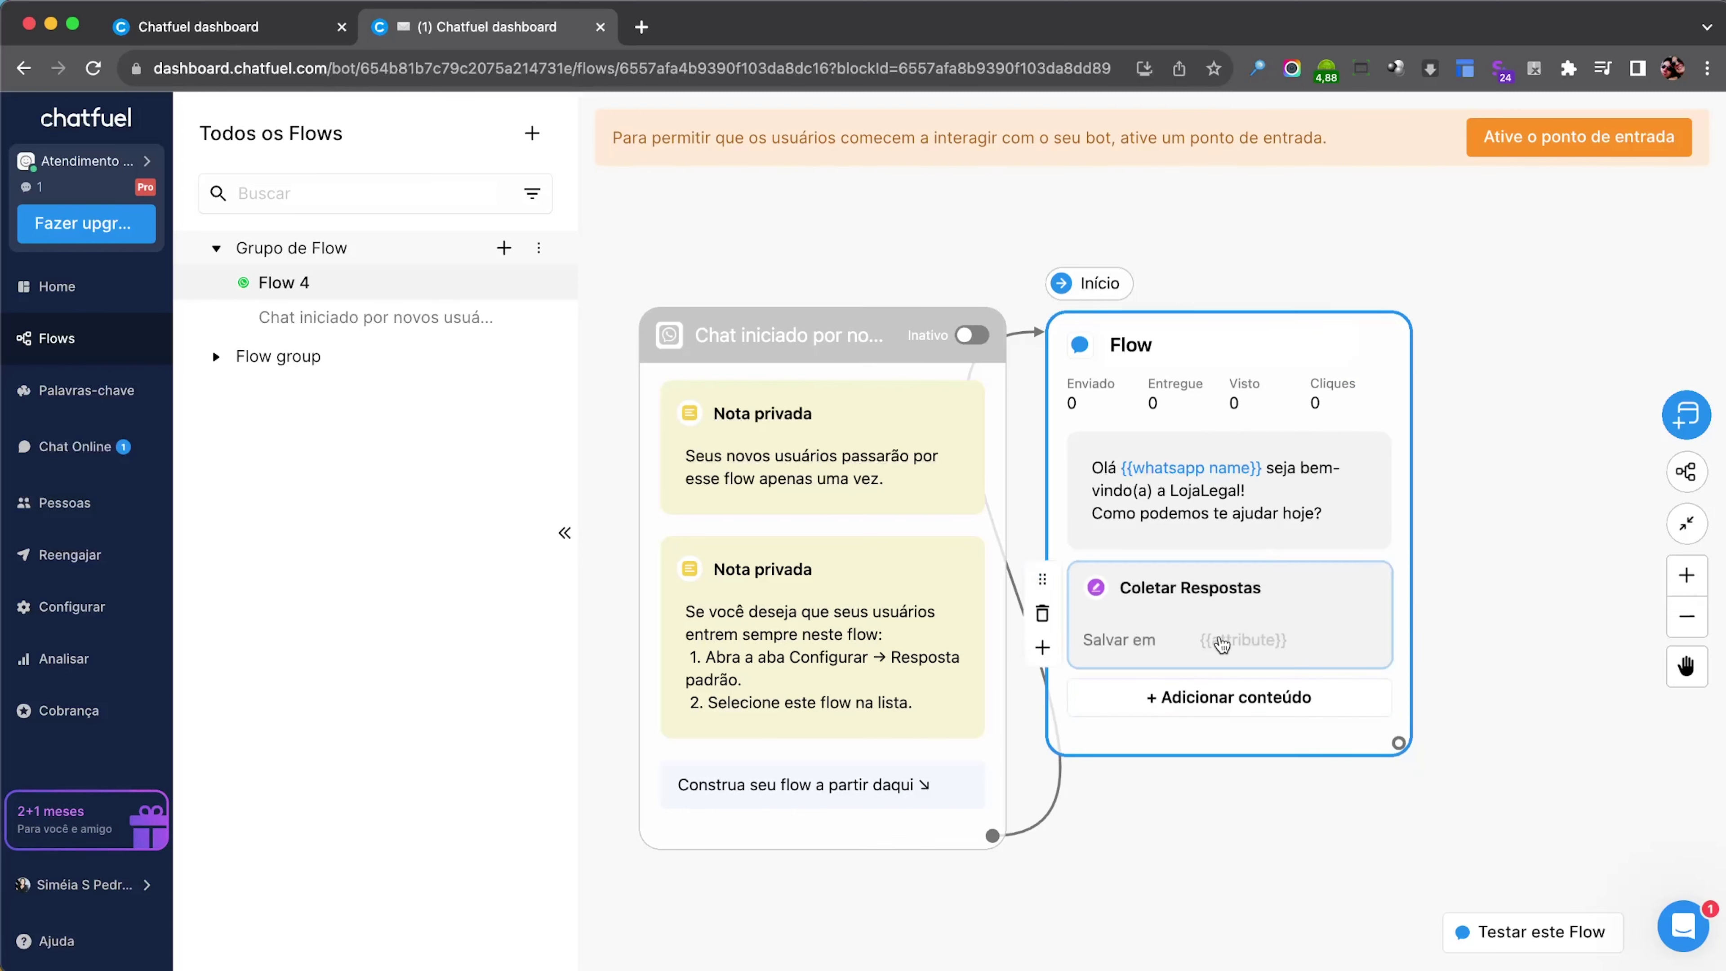
left_click(1221, 643)
left_click(663, 210)
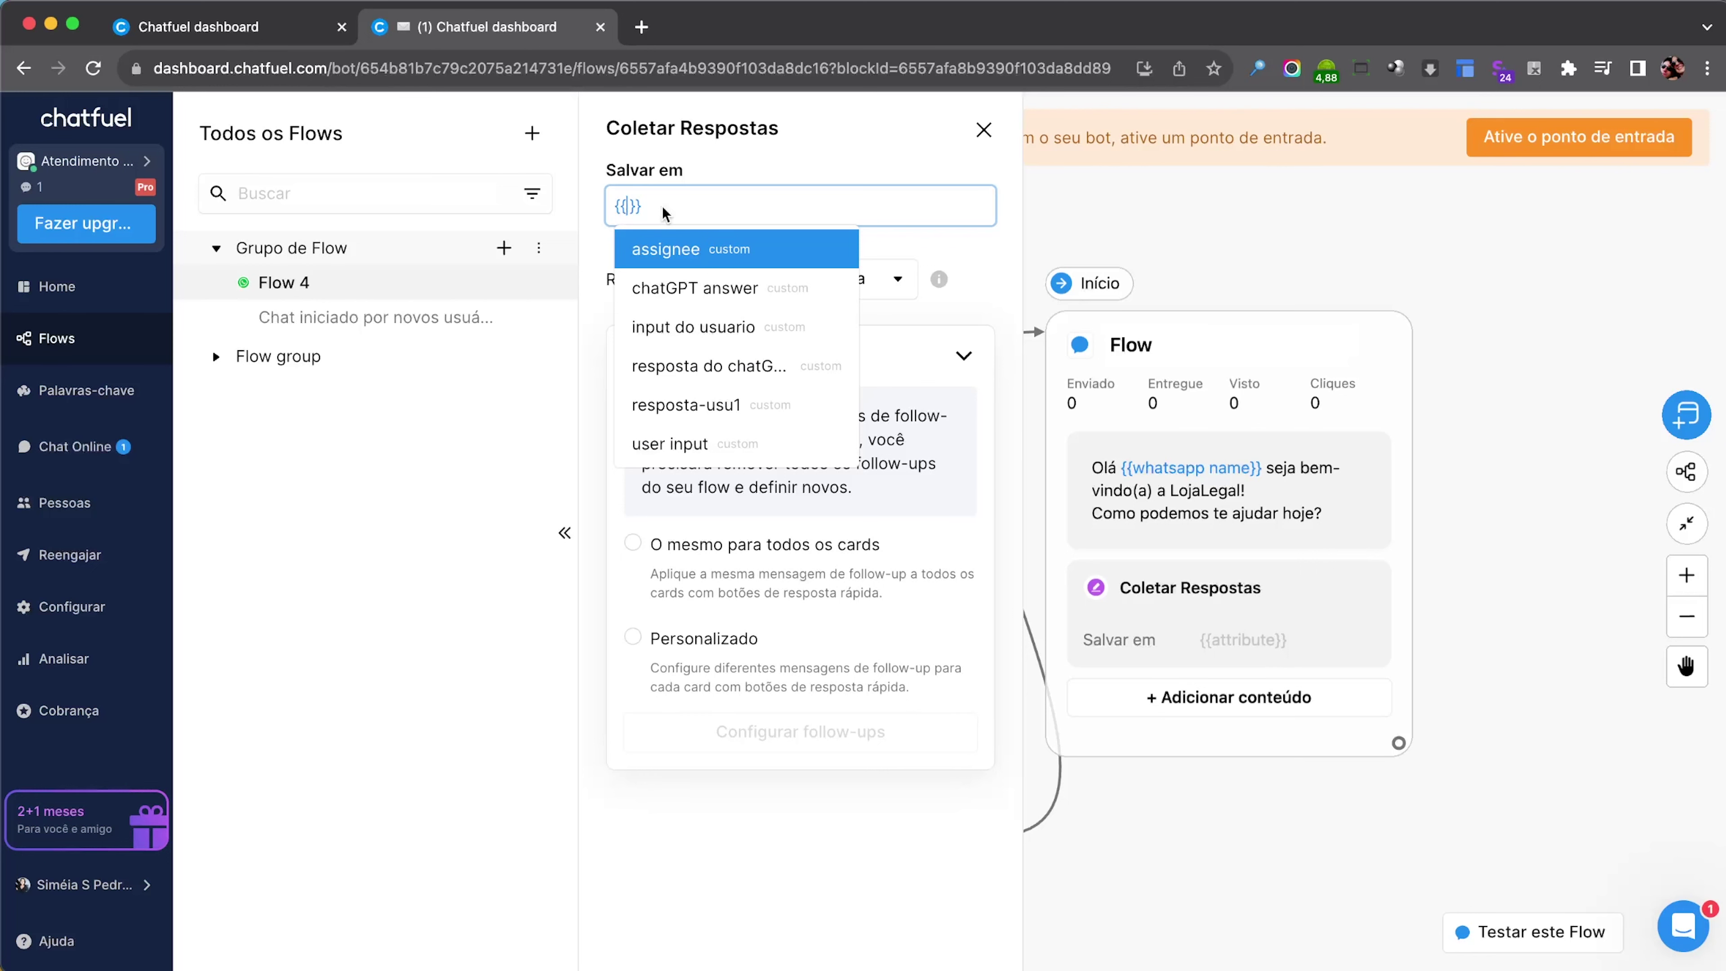
left_click(701, 405)
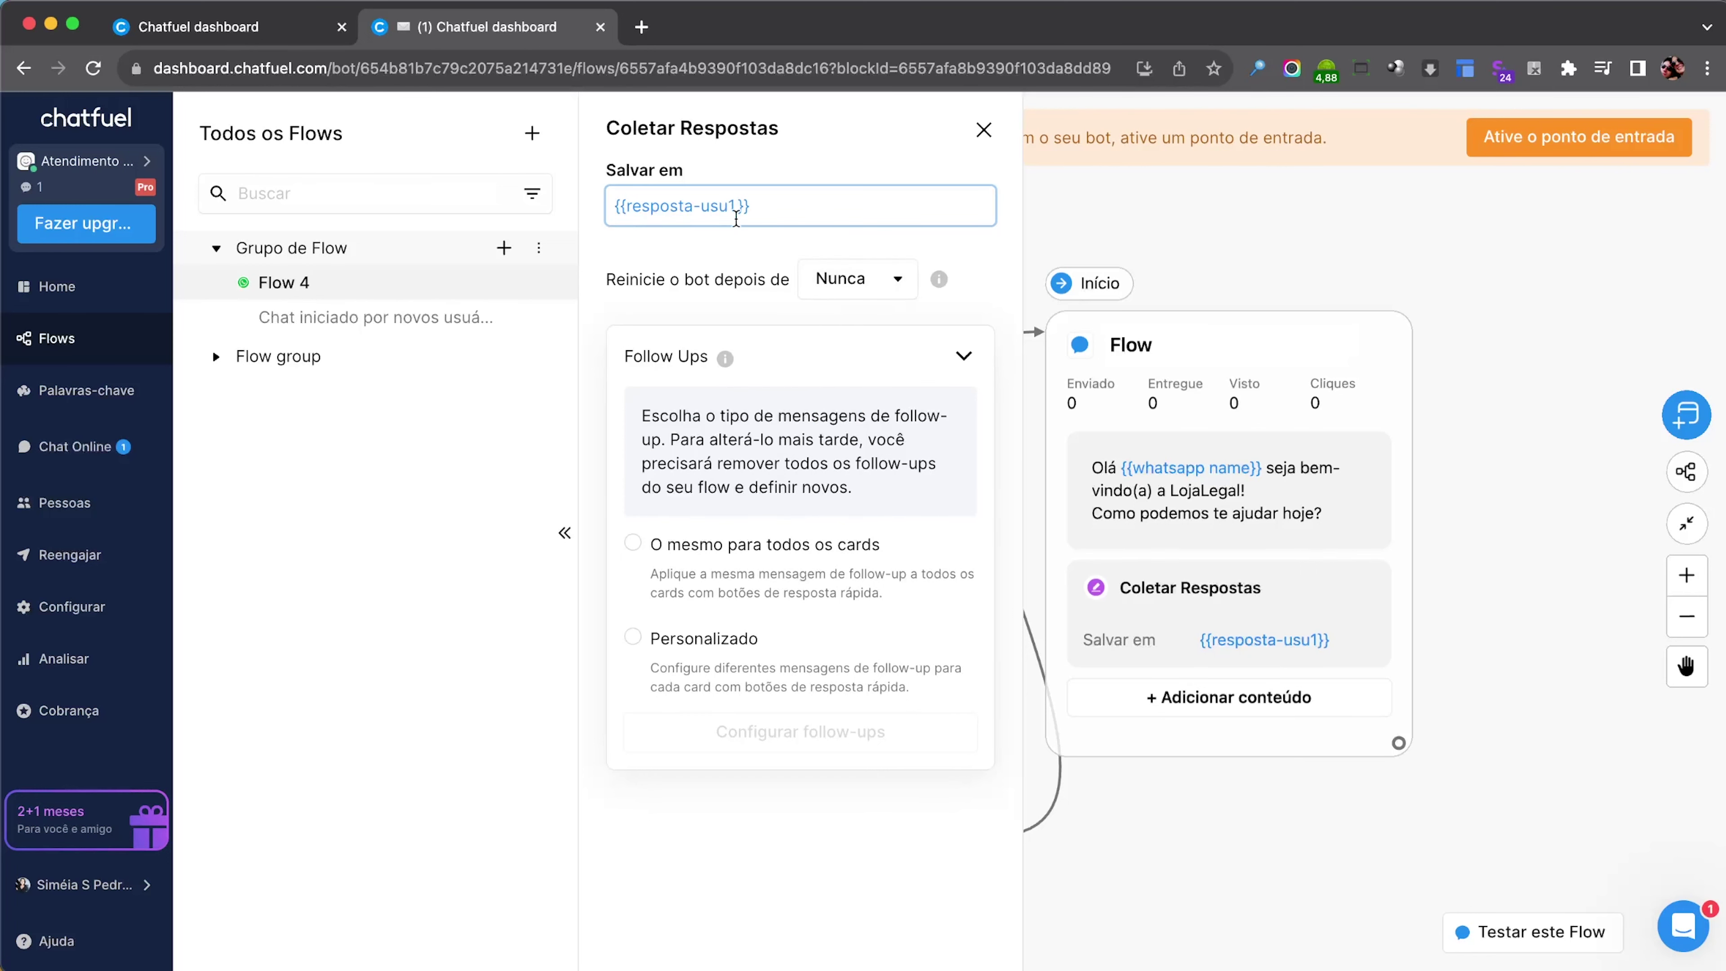
left_click(1217, 537)
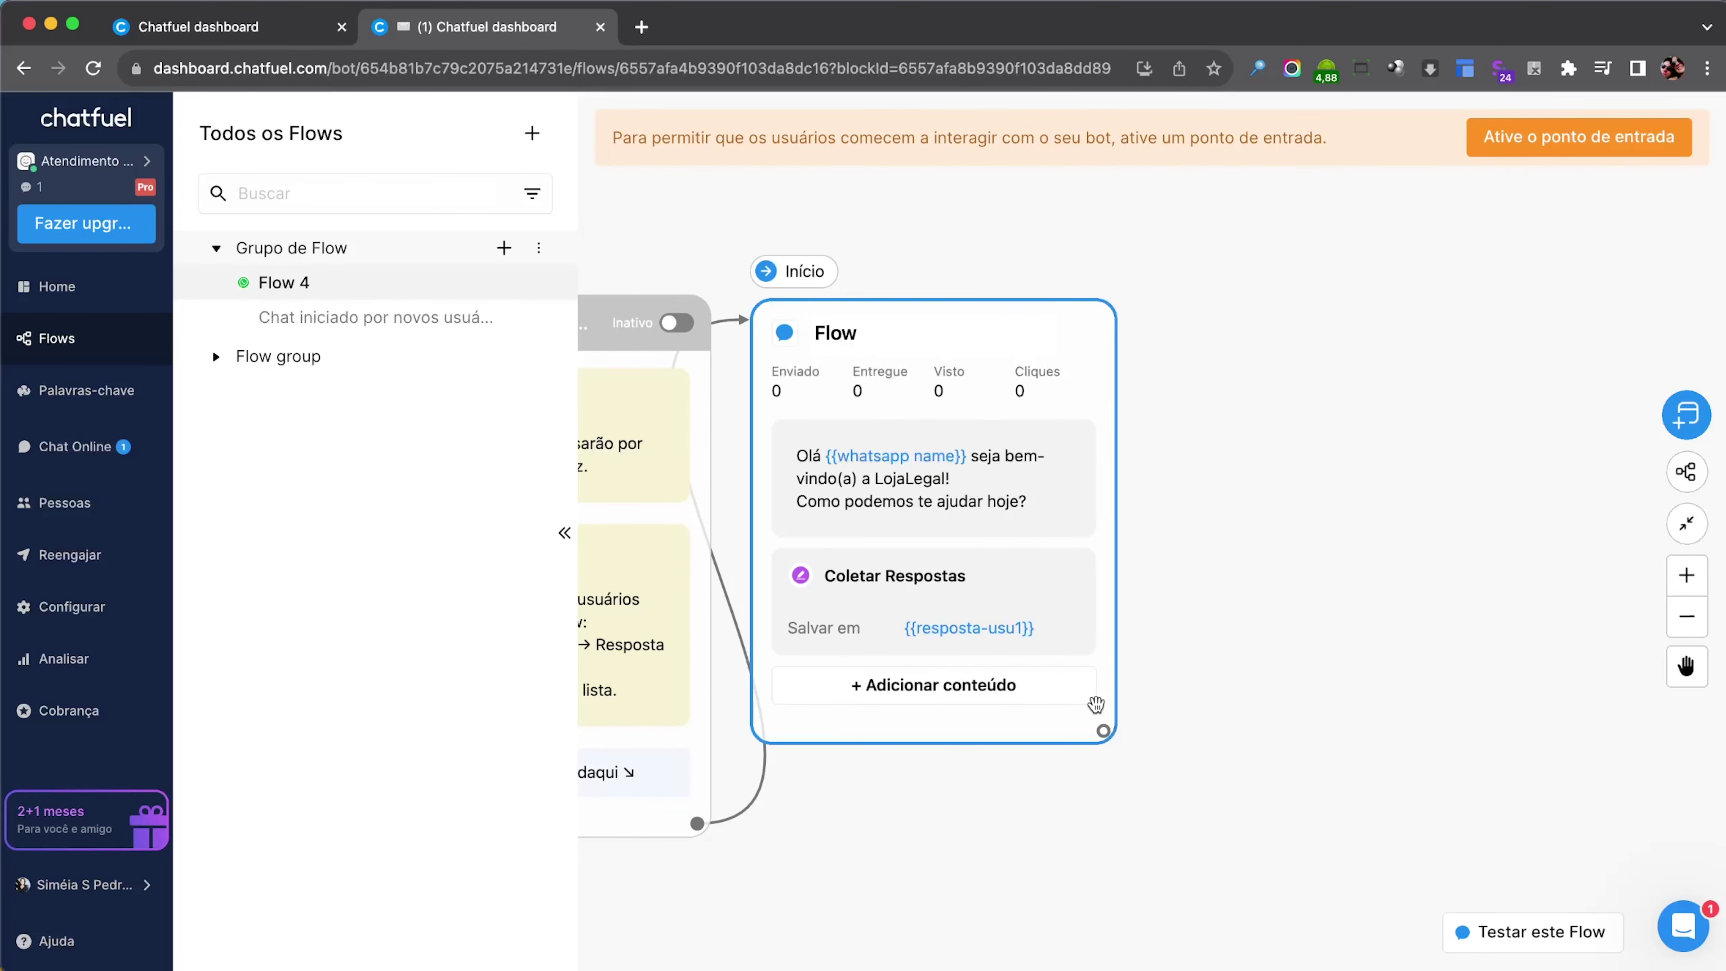
Step: Attach a ChatGPT integration block after the Flow block, place it alongside, and open its settings
left_click_drag(1103, 730, 1234, 369)
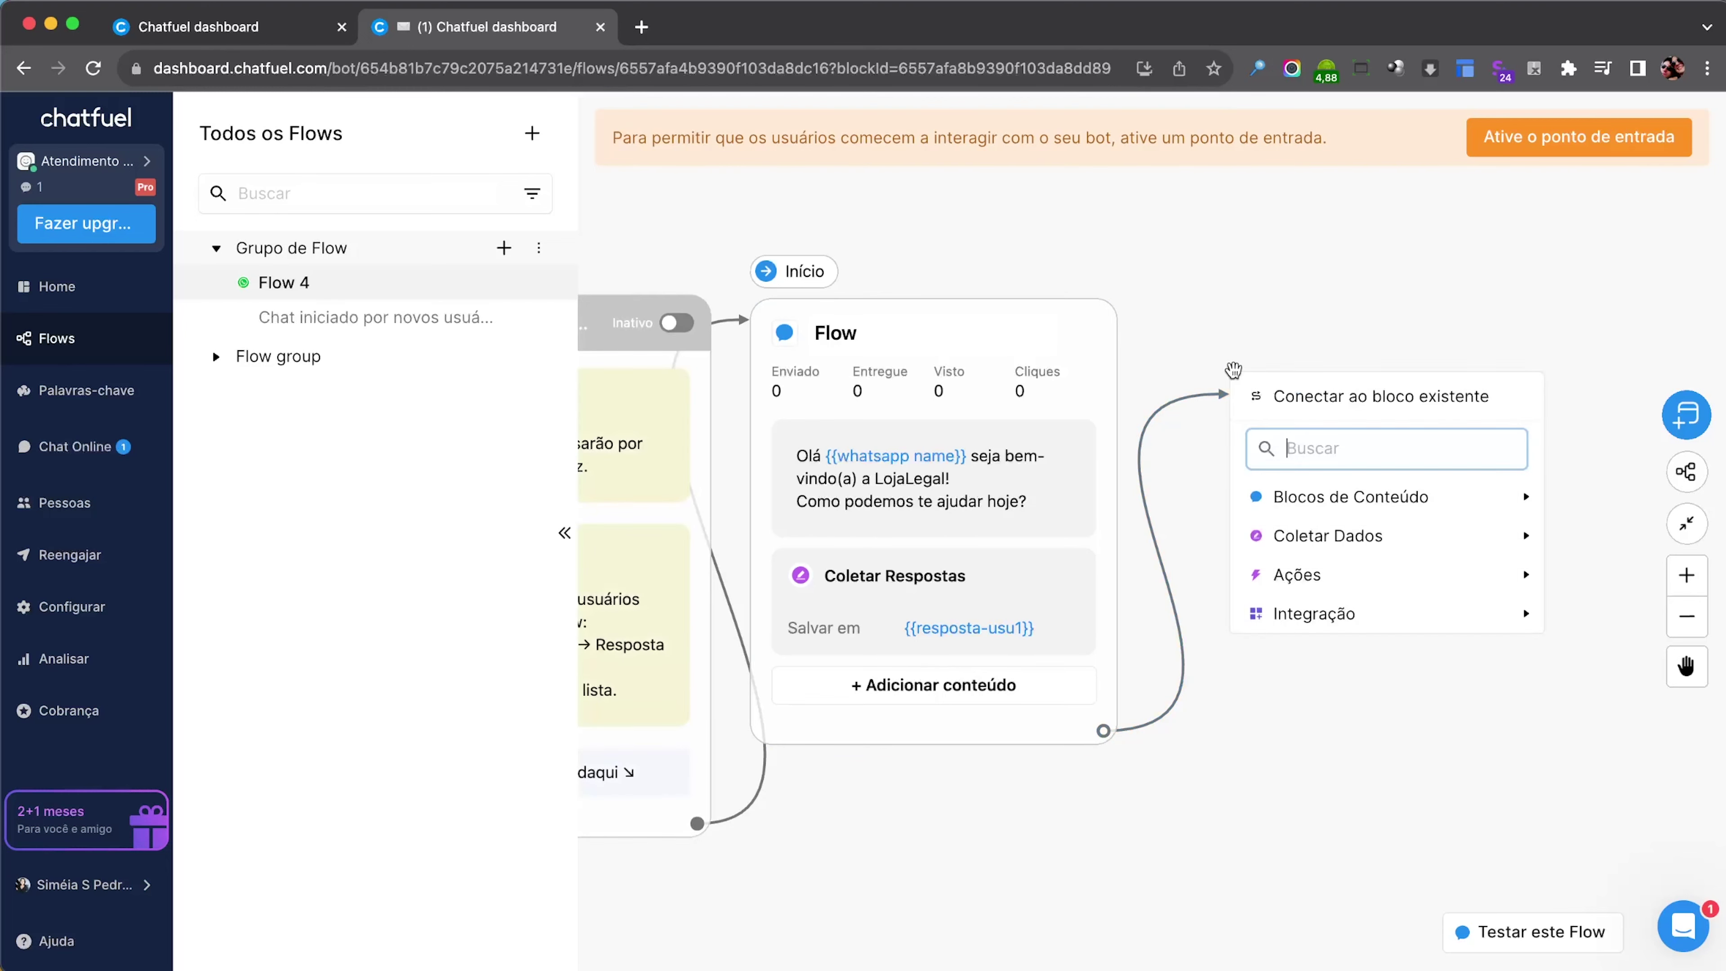
mouse_move(1326, 614)
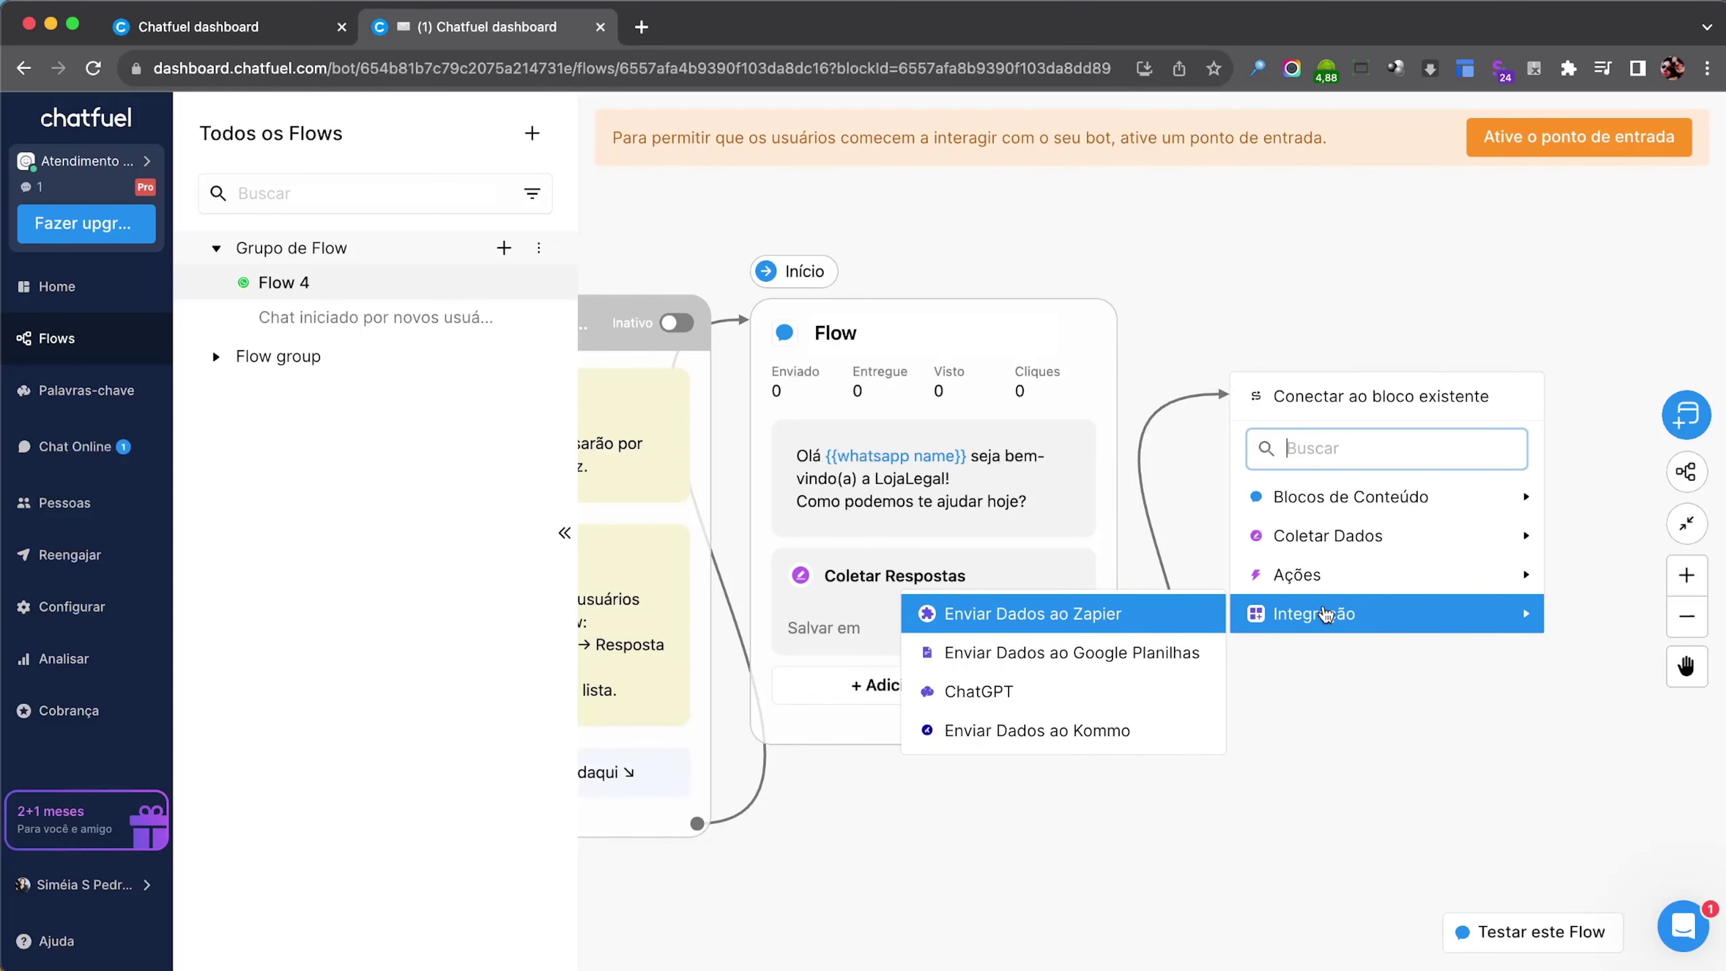
left_click(979, 690)
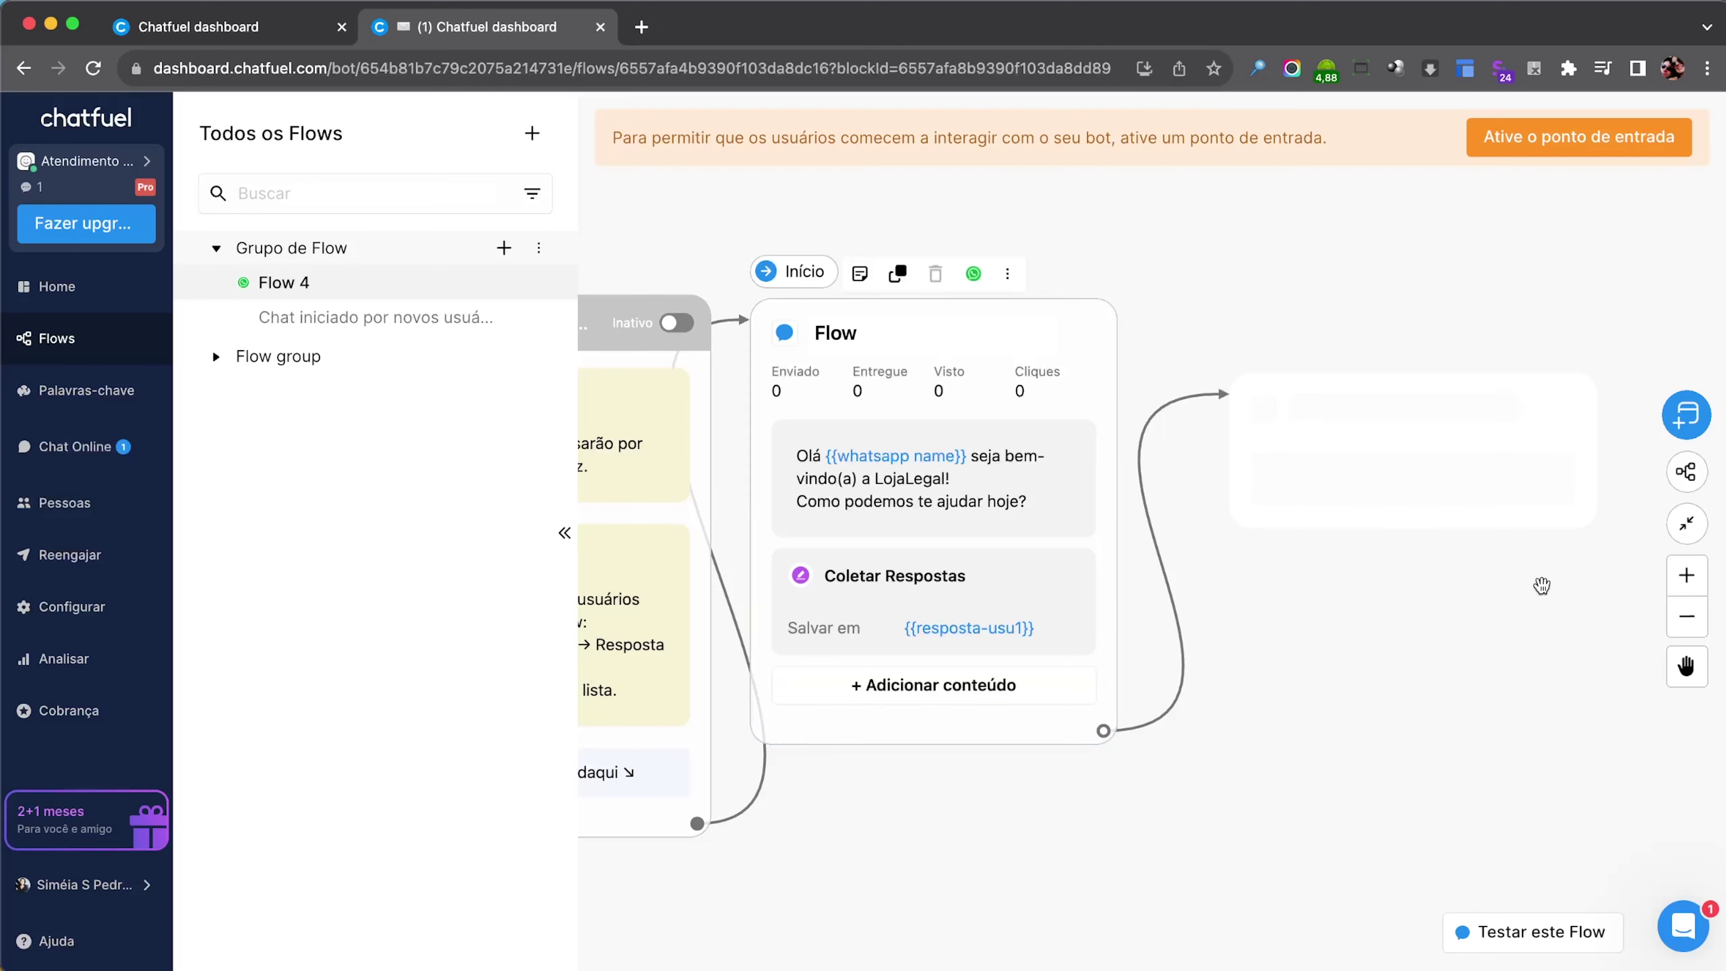
left_click_drag(1174, 423, 1166, 353)
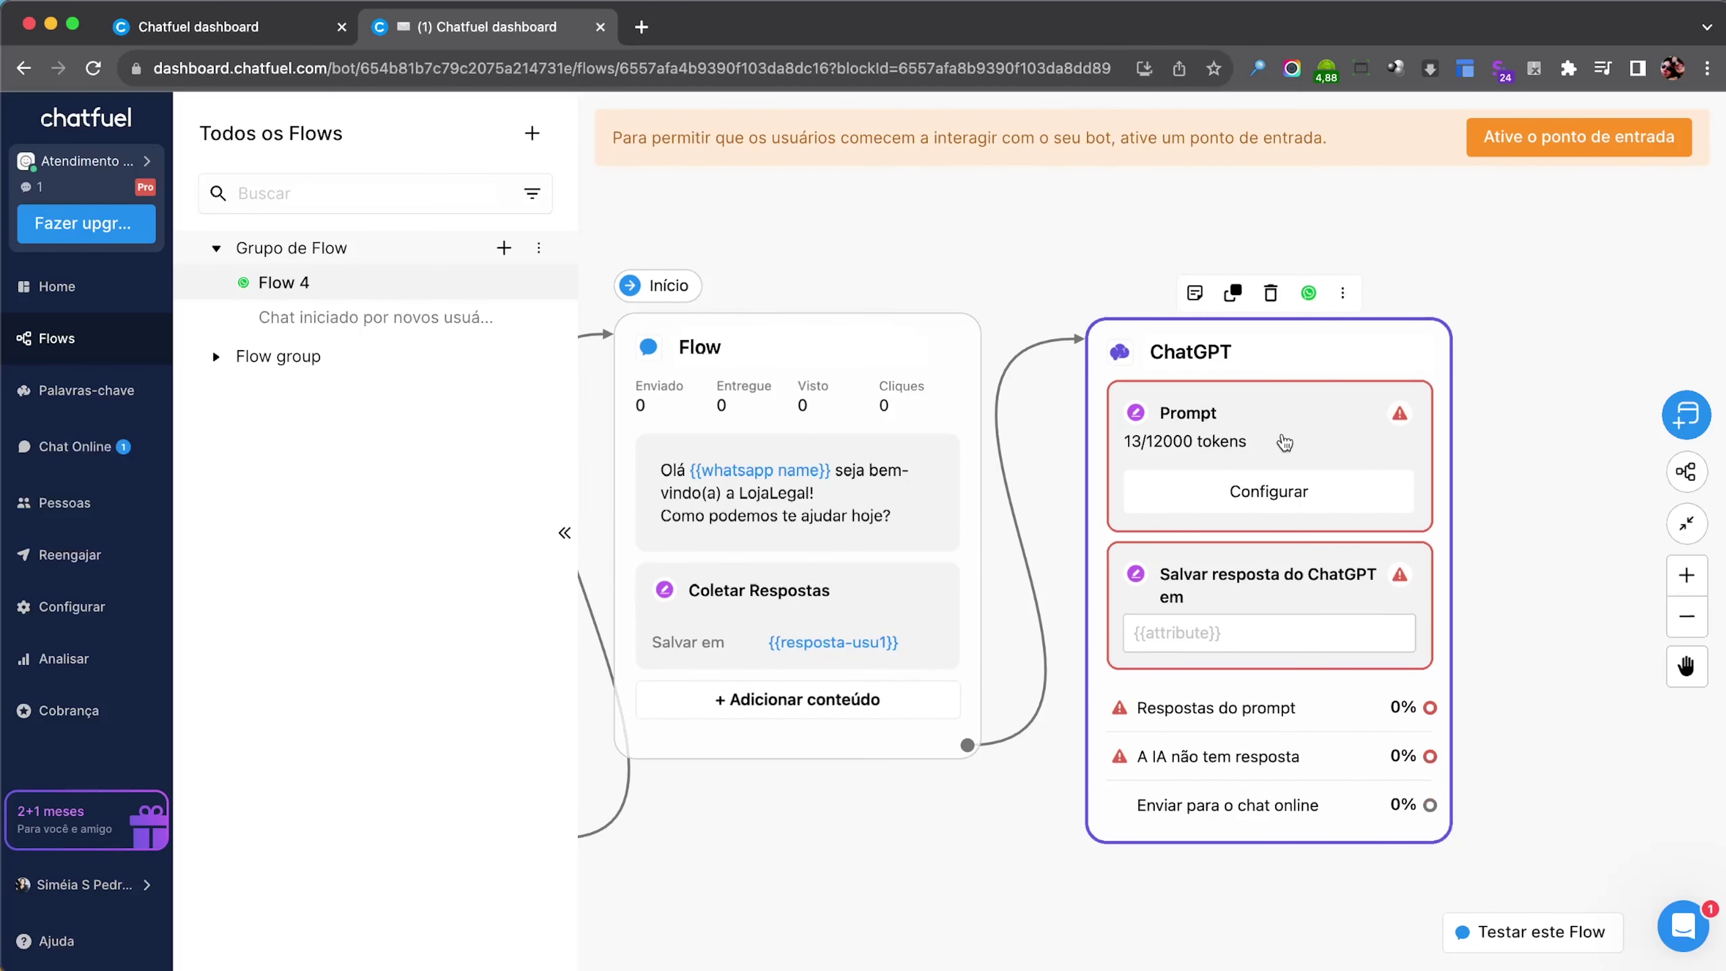
left_click(1283, 443)
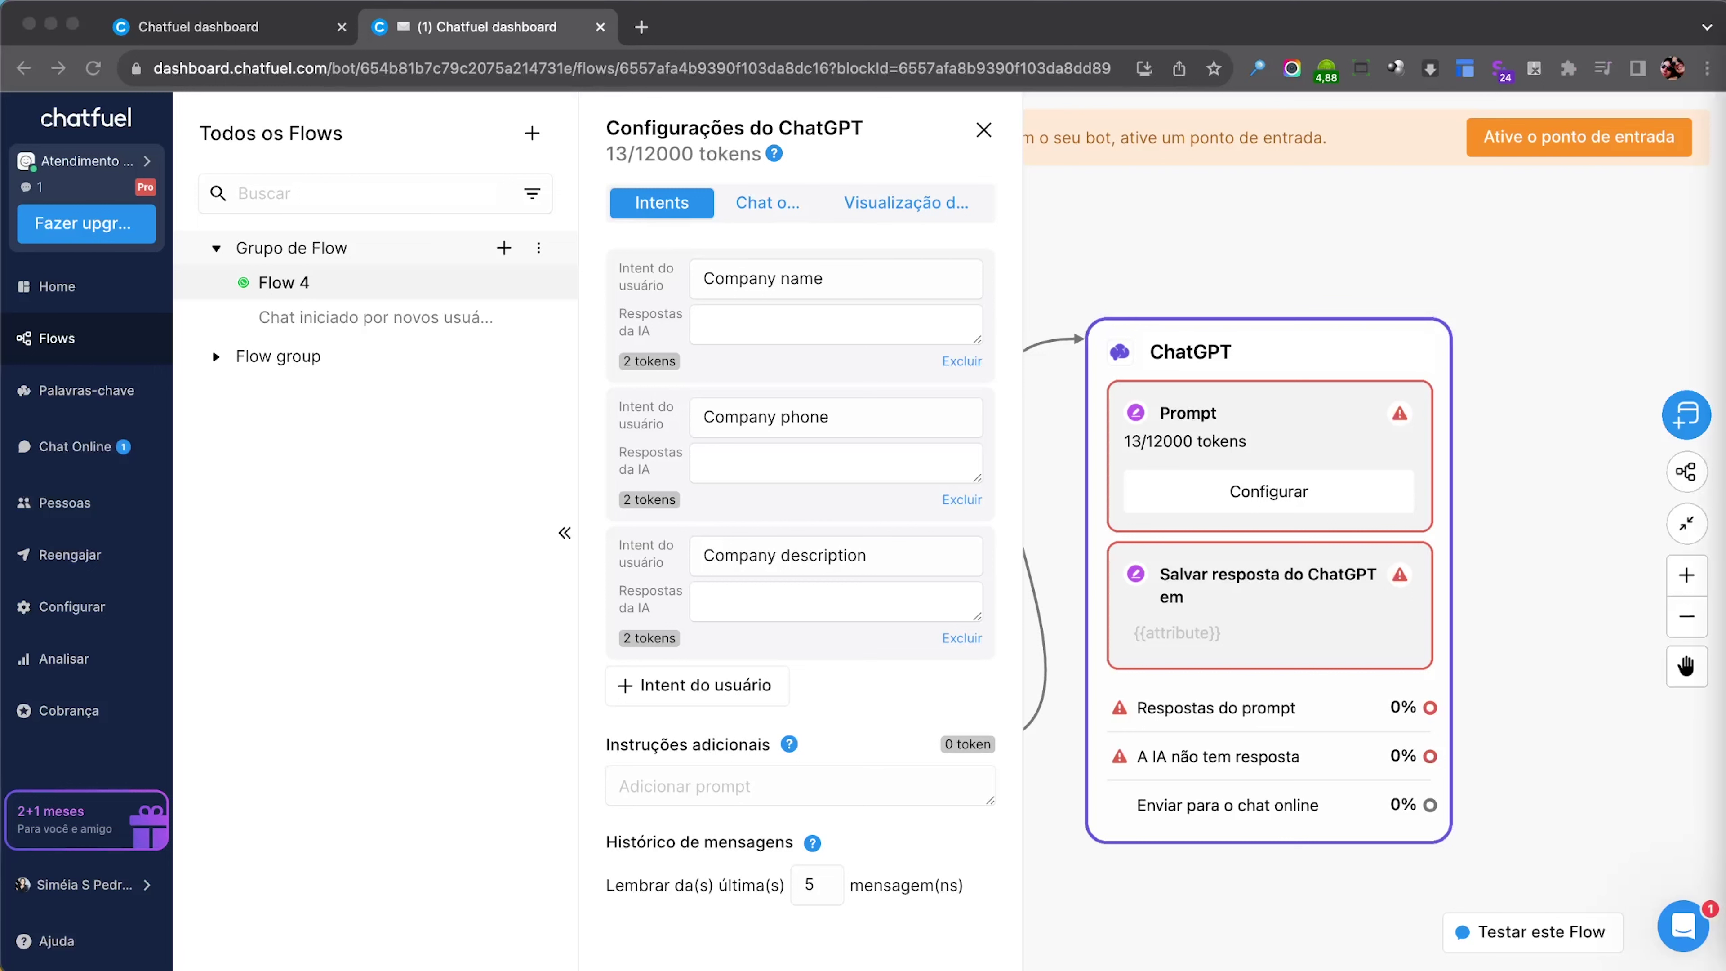
Step: Enter LojaLegal as the Company name AI answer and the company's phone number as the Company phone answer
left_click(729, 333)
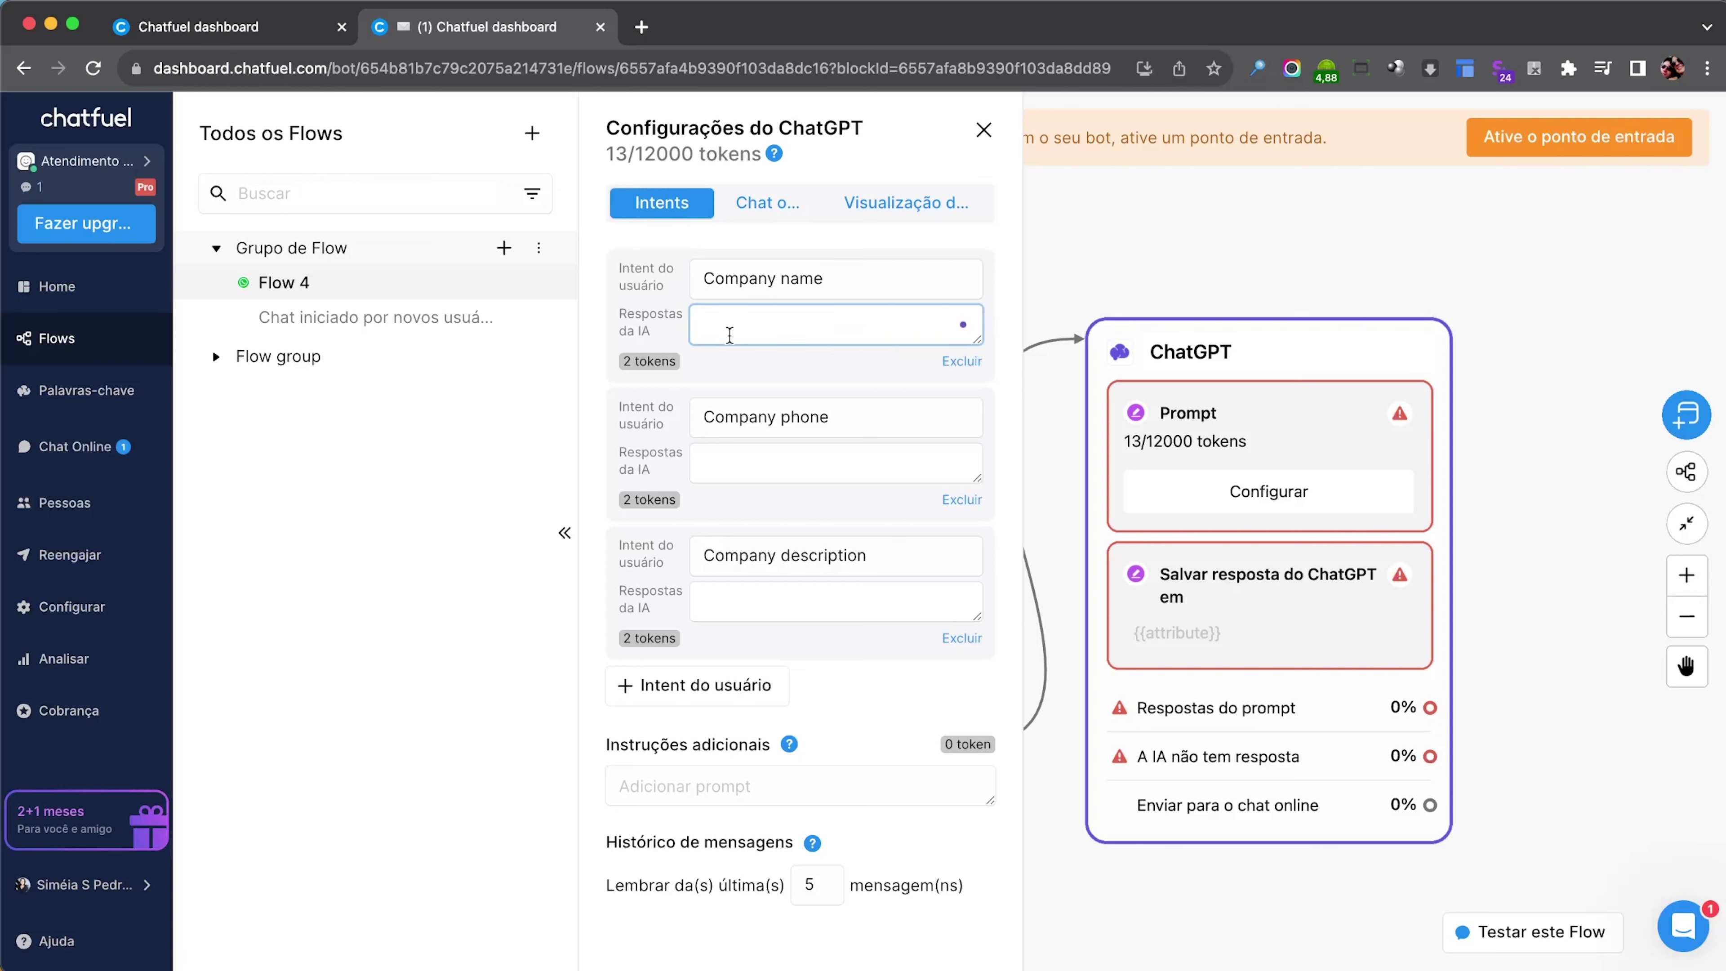
type("LojaLegal")
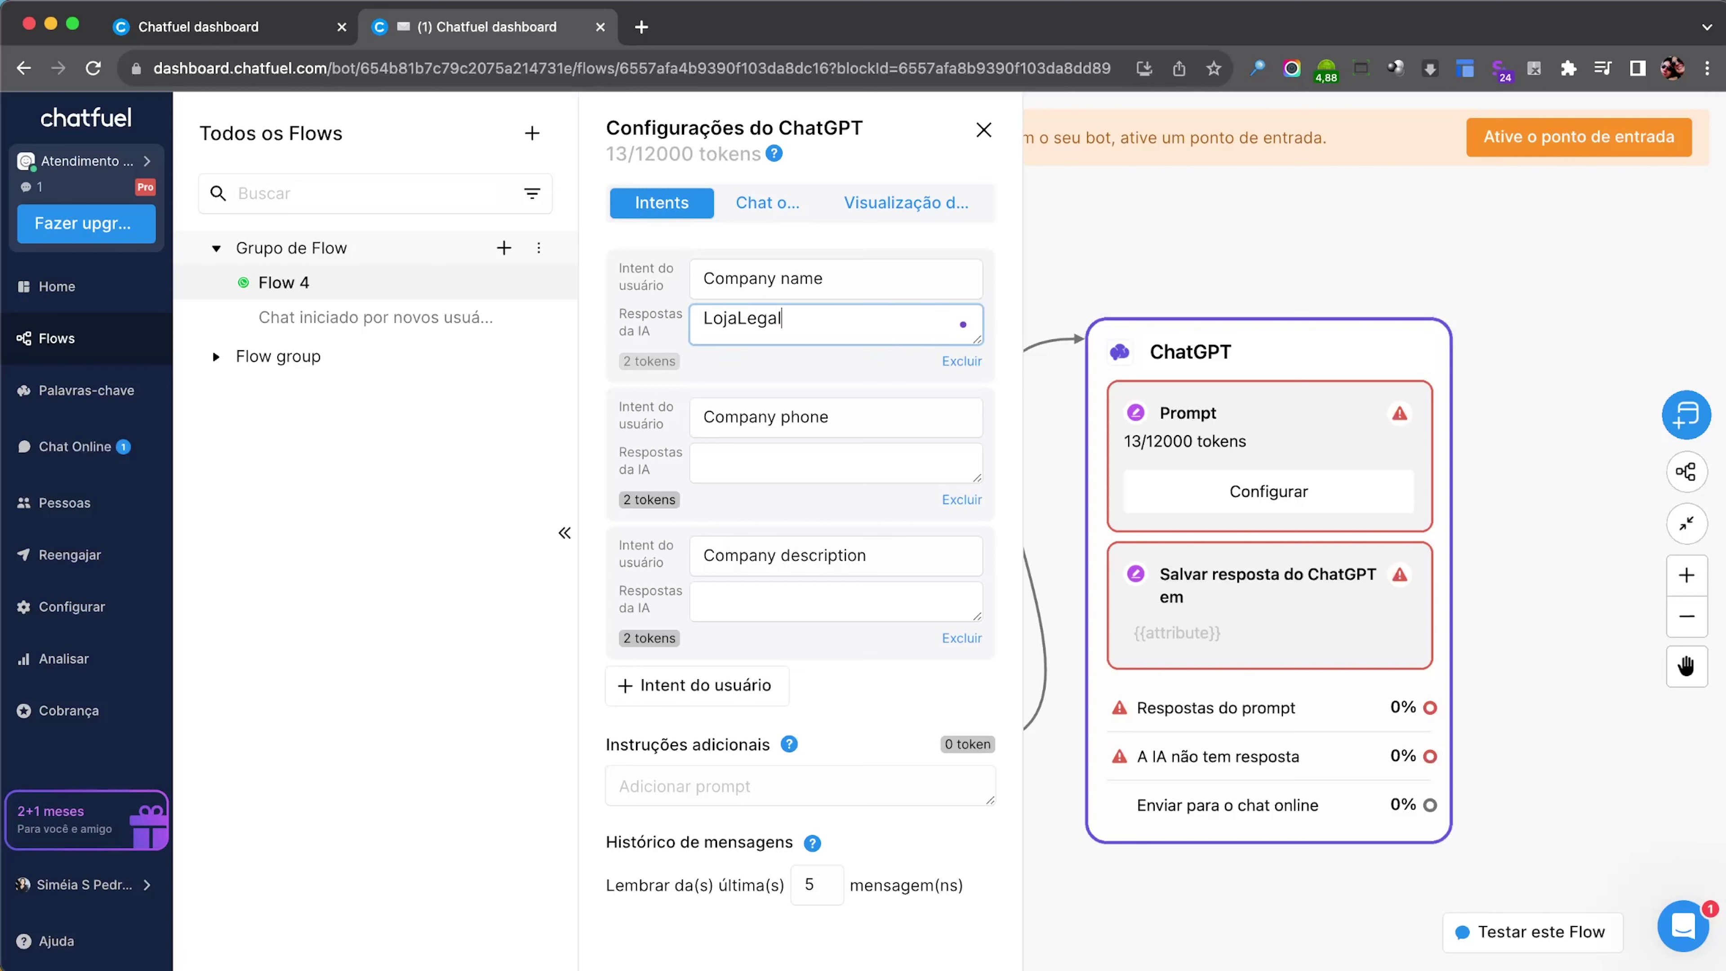
left_click(766, 461)
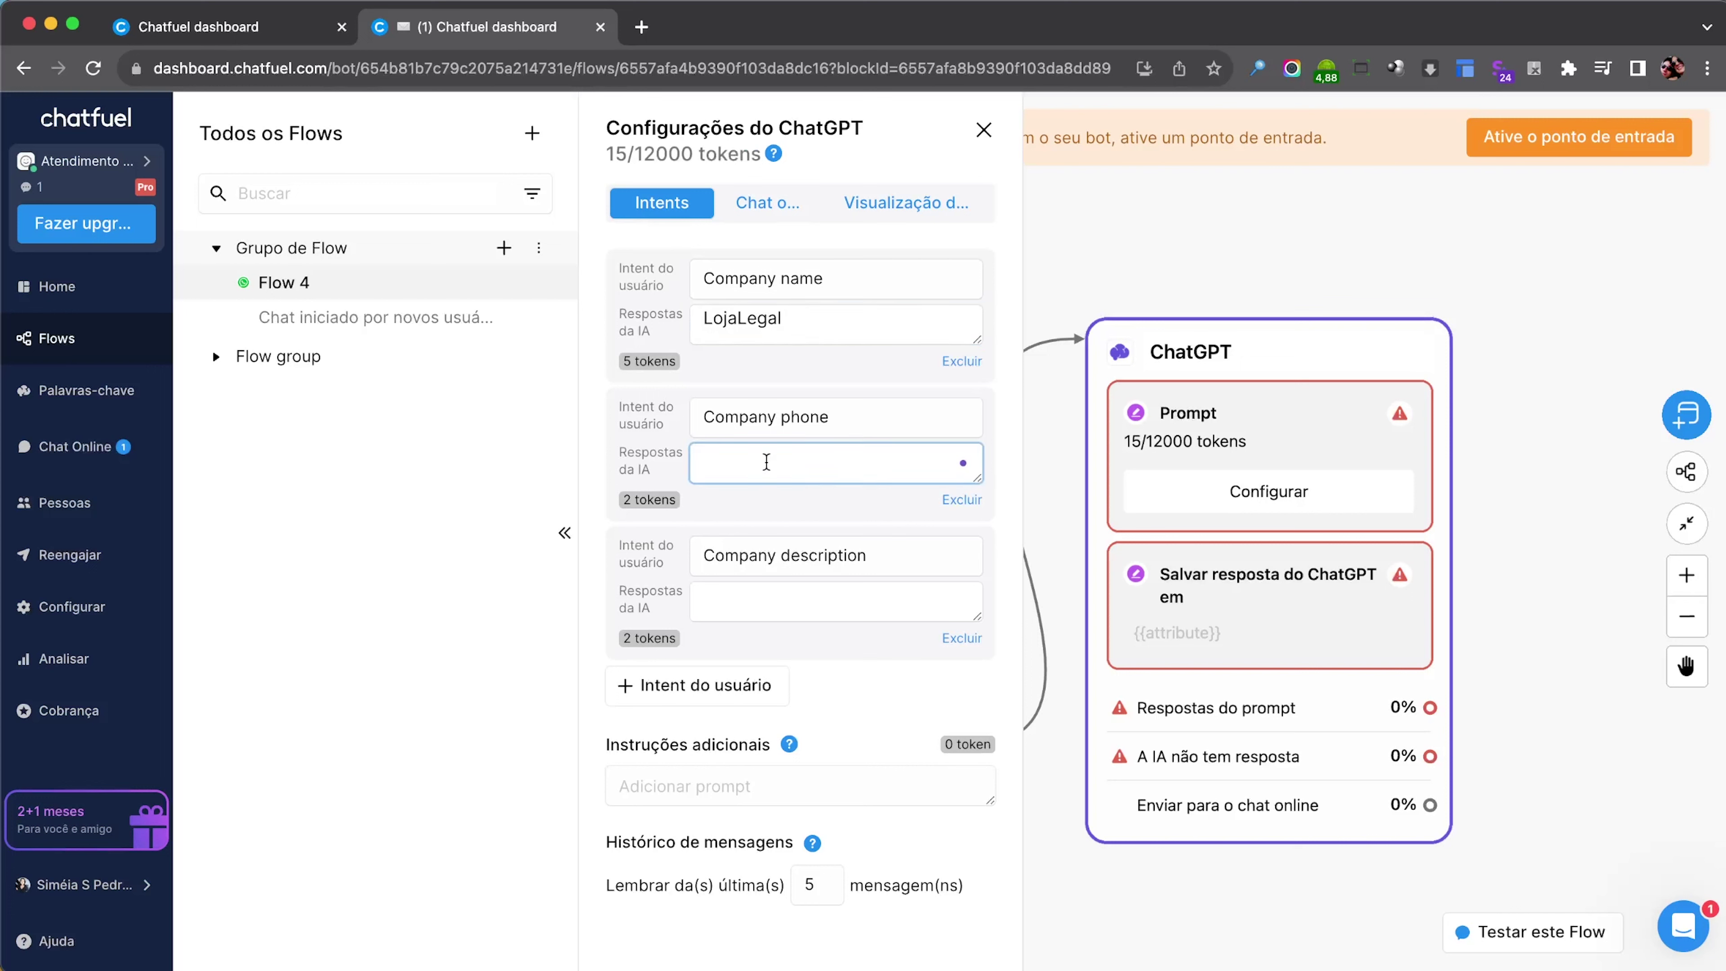
type("(421)")
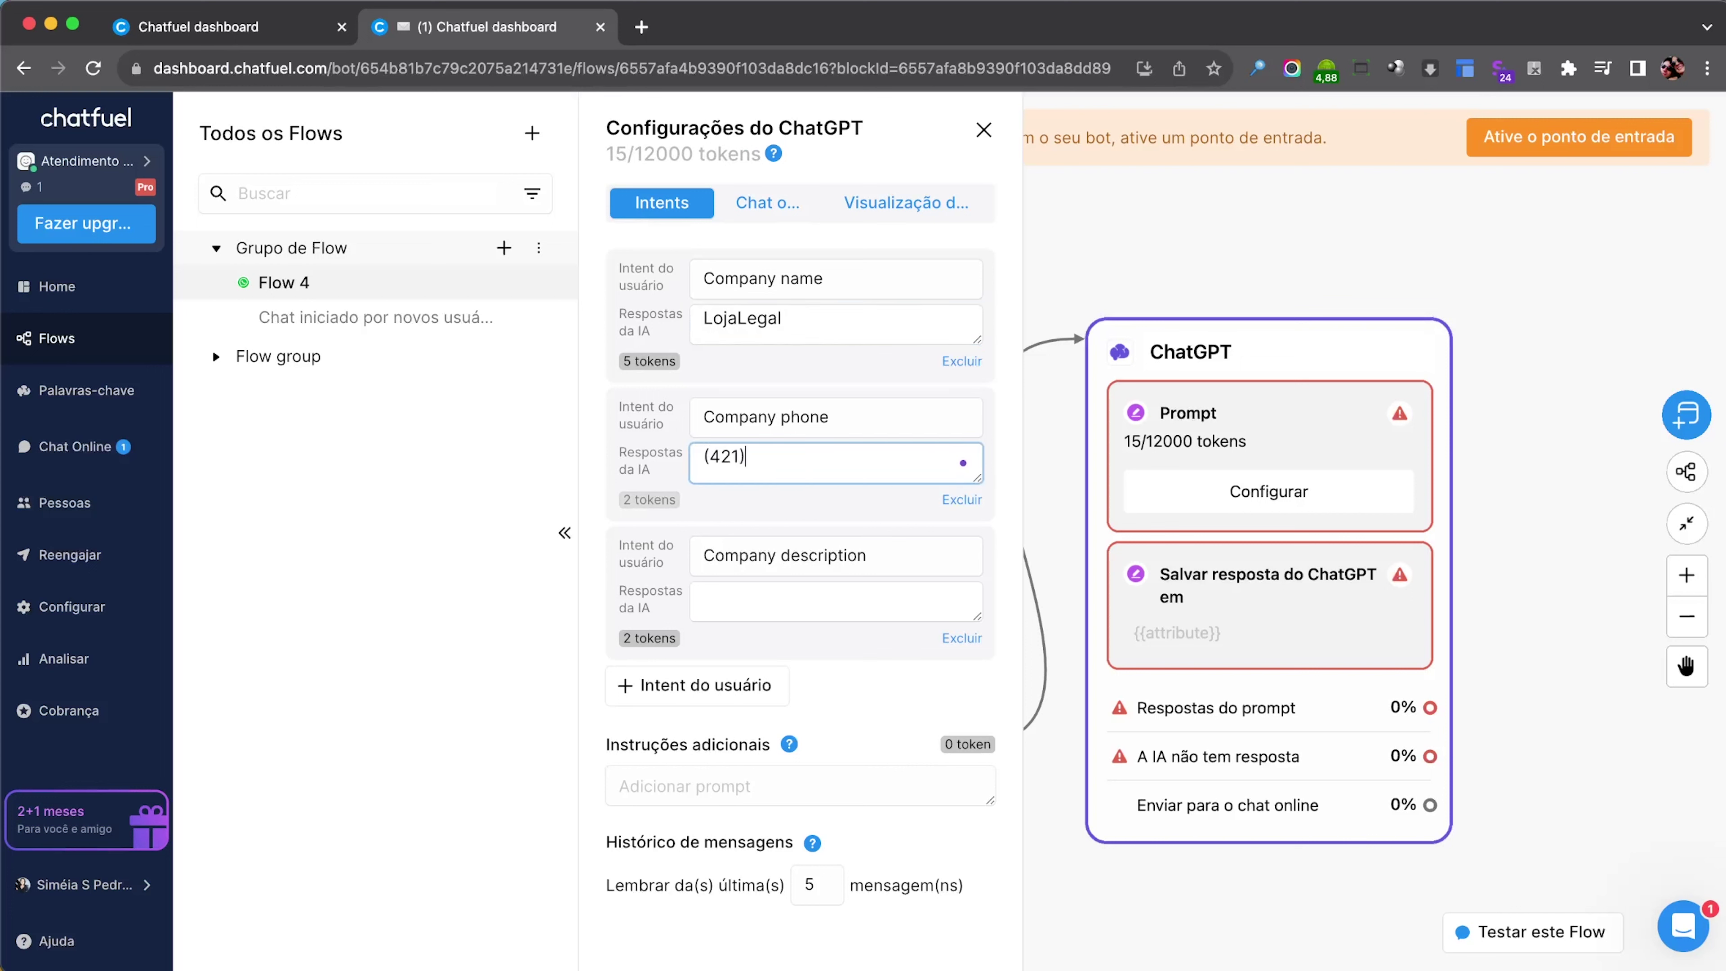
type("9999999")
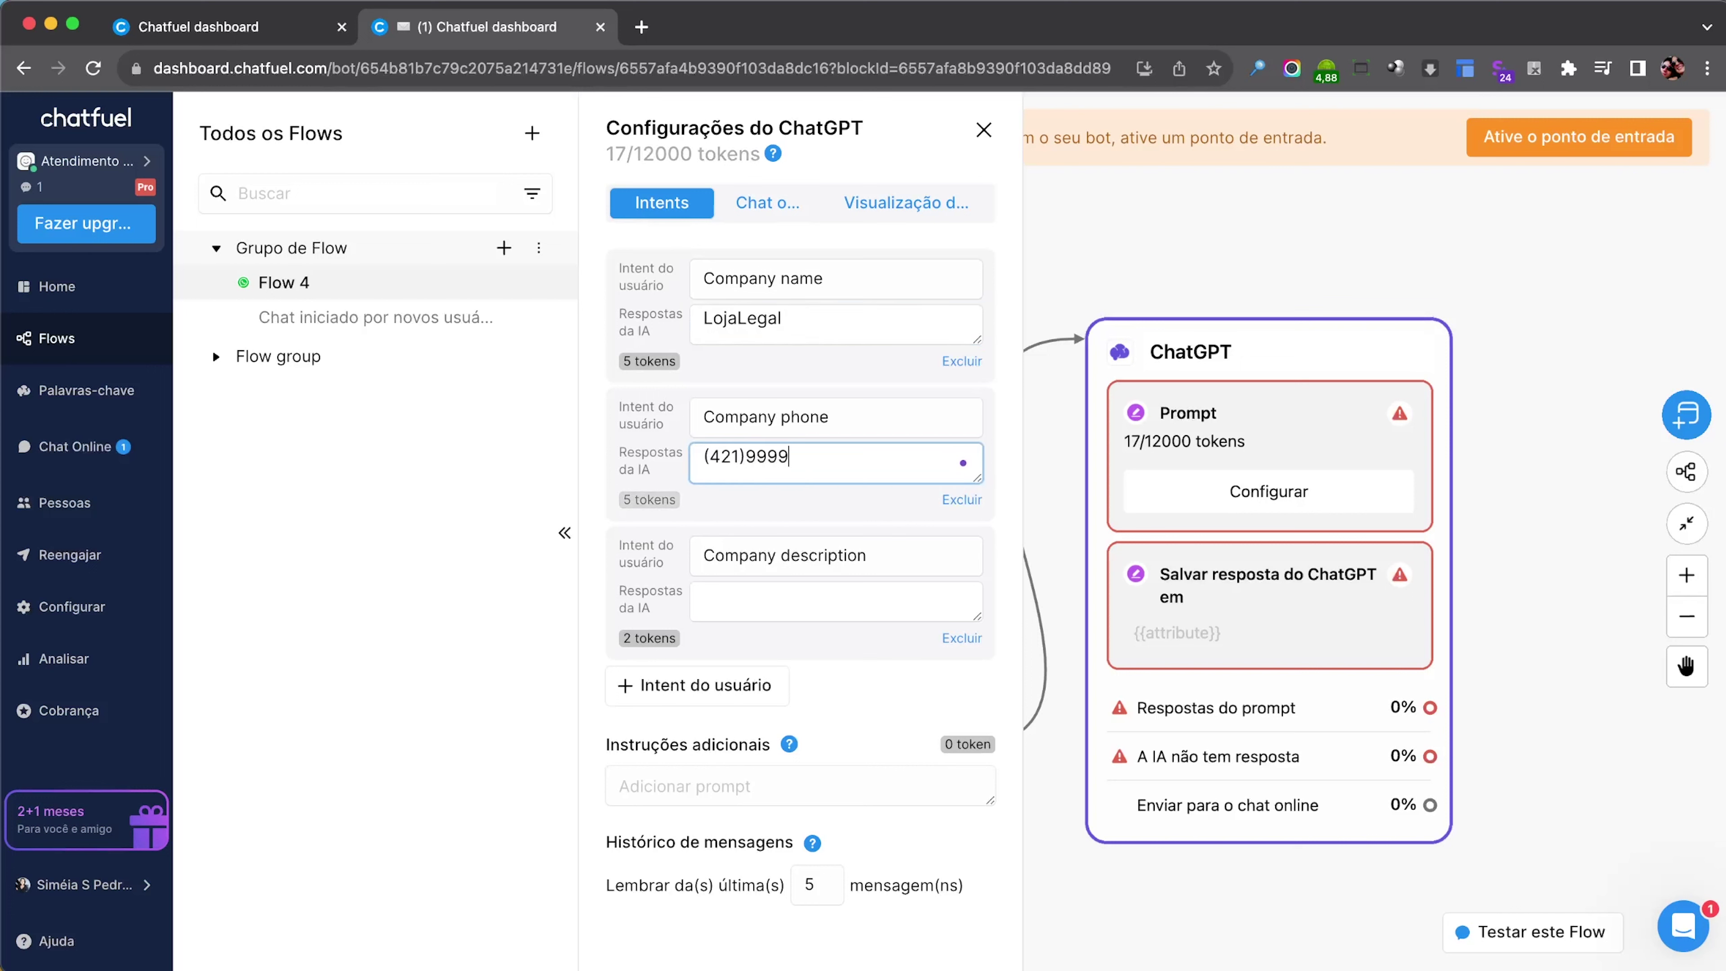
left_click(761, 603)
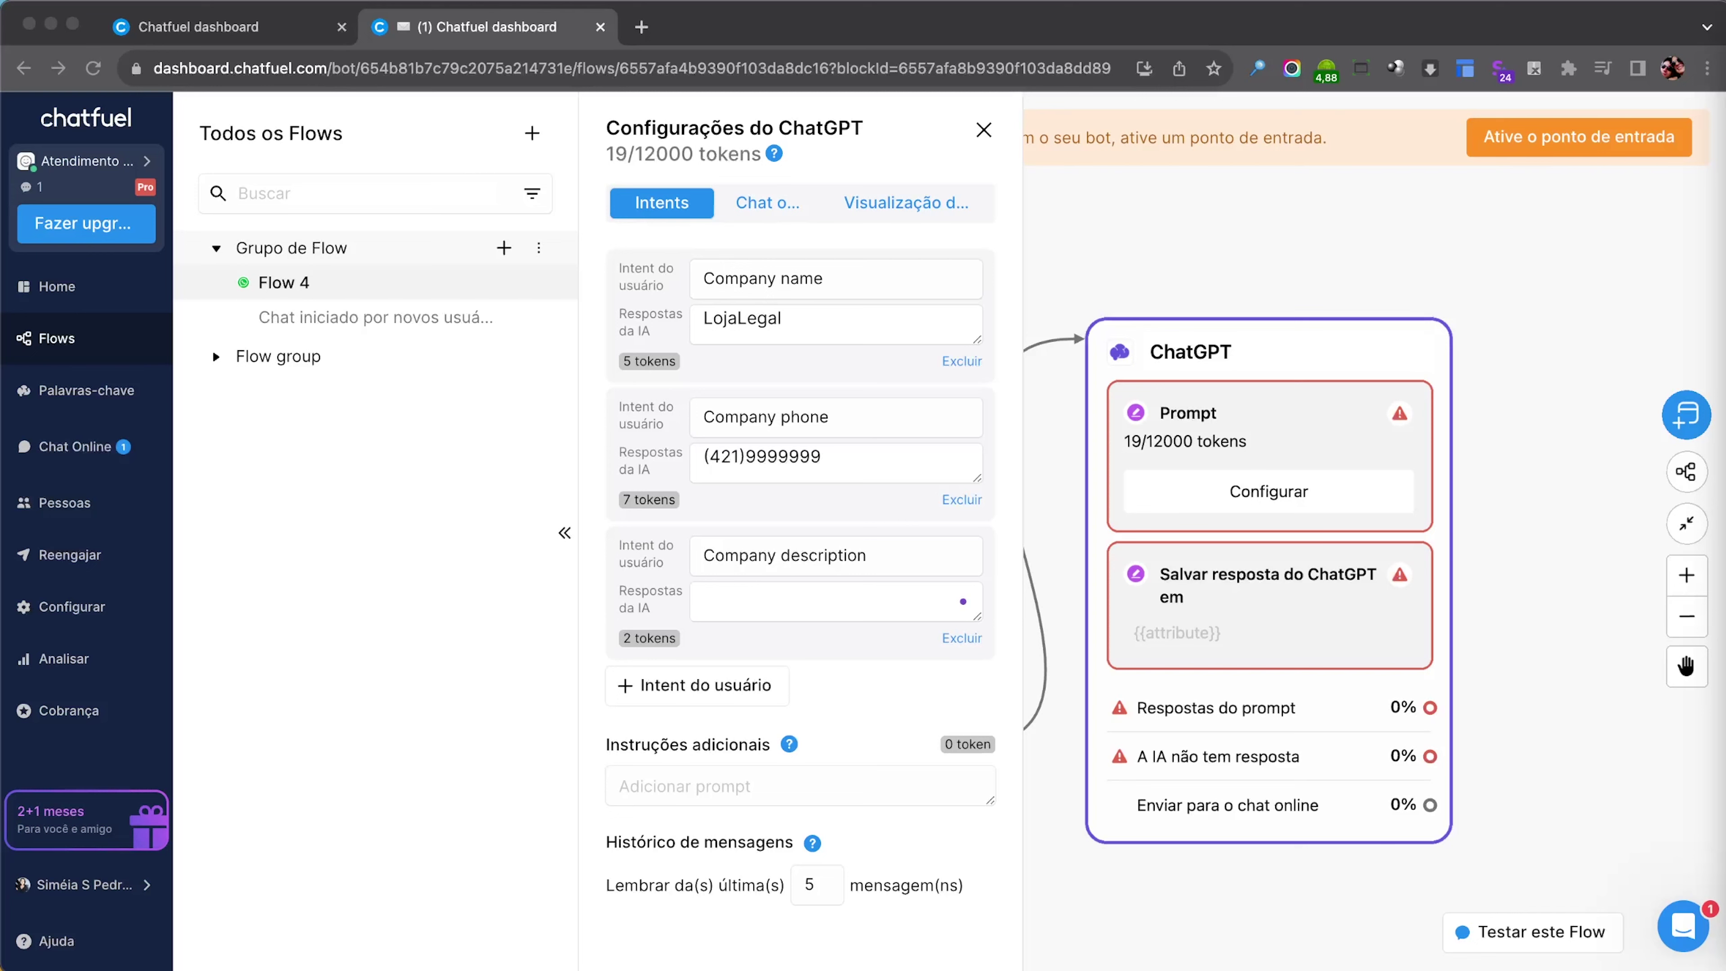
left_click(759, 597)
Step: Paste the Loja Legal party-wear store description into the Company description answer, registering 444 tokens
key("super+v")
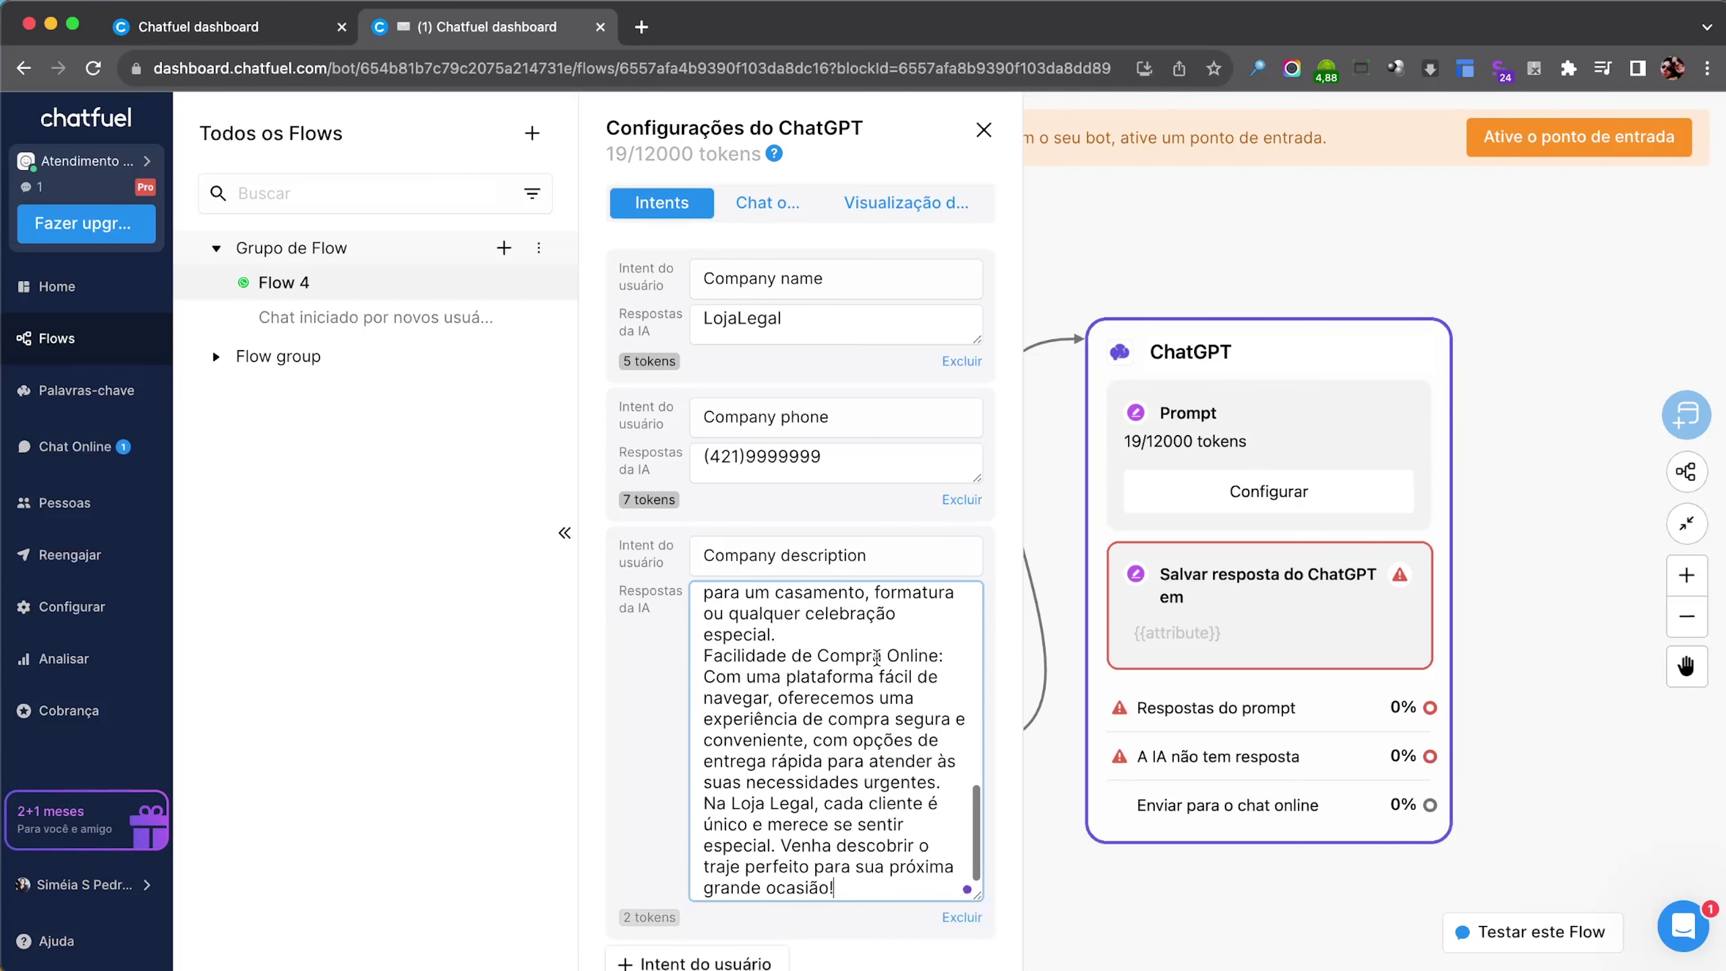
scroll(863, 663, "down", 3)
scroll(840, 671, "up", 5)
scroll(840, 672, "up", 3)
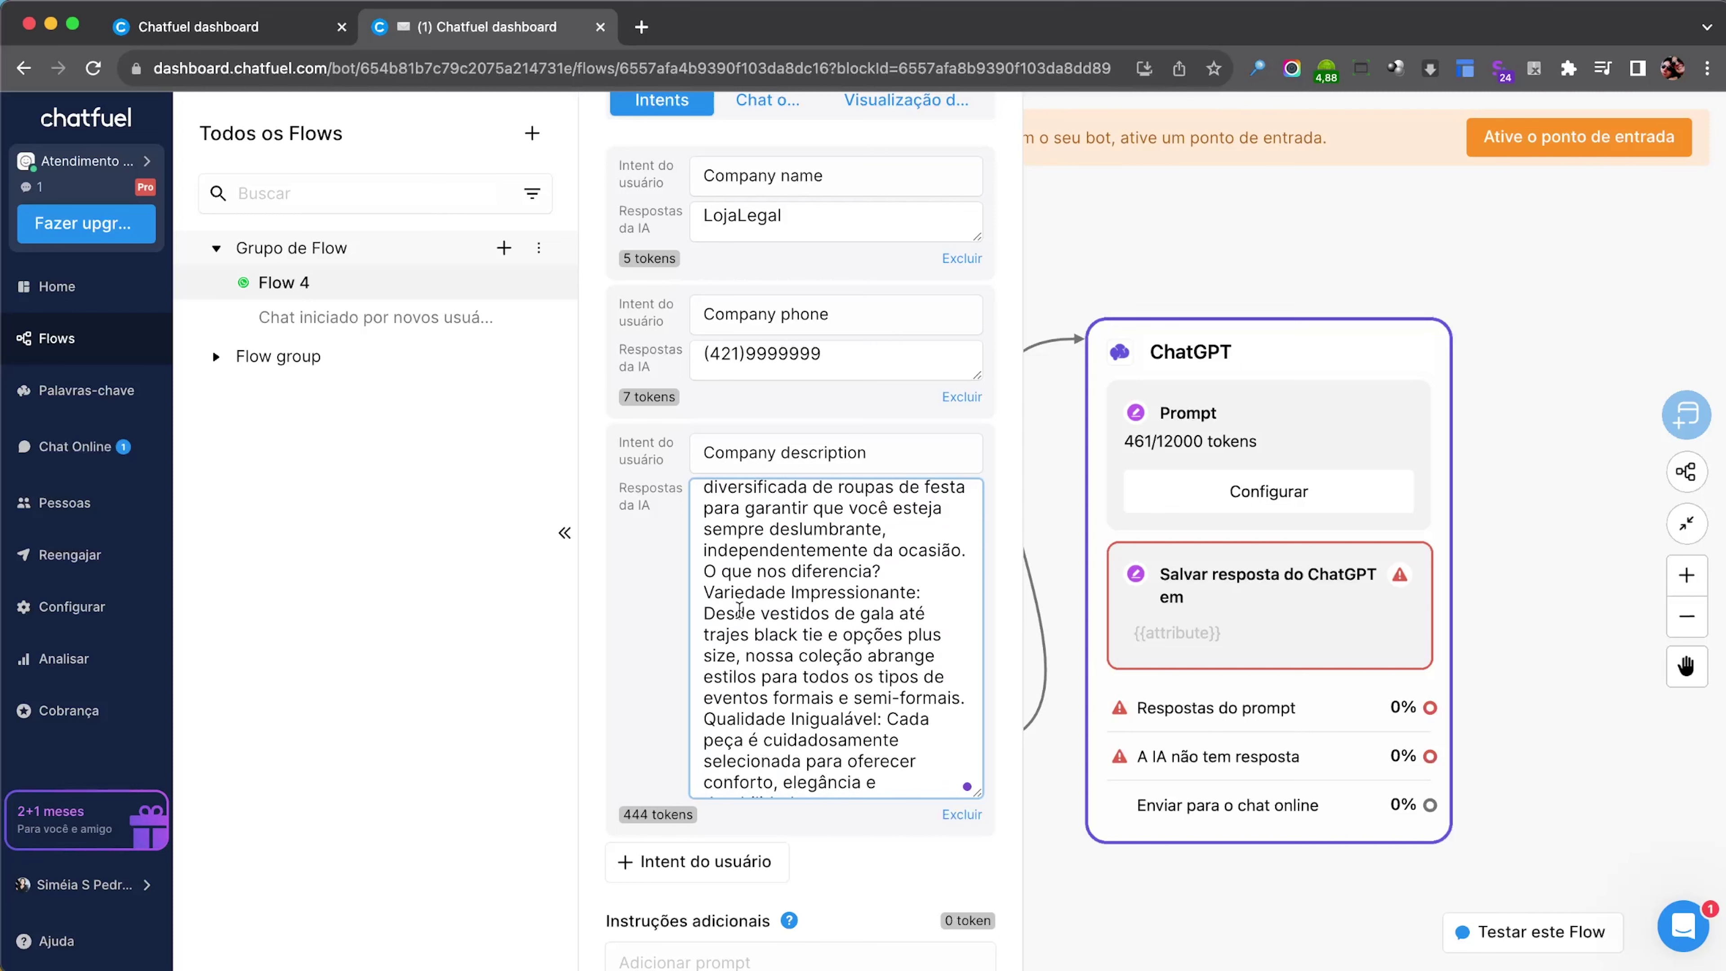
scroll(657, 629, "up", 3)
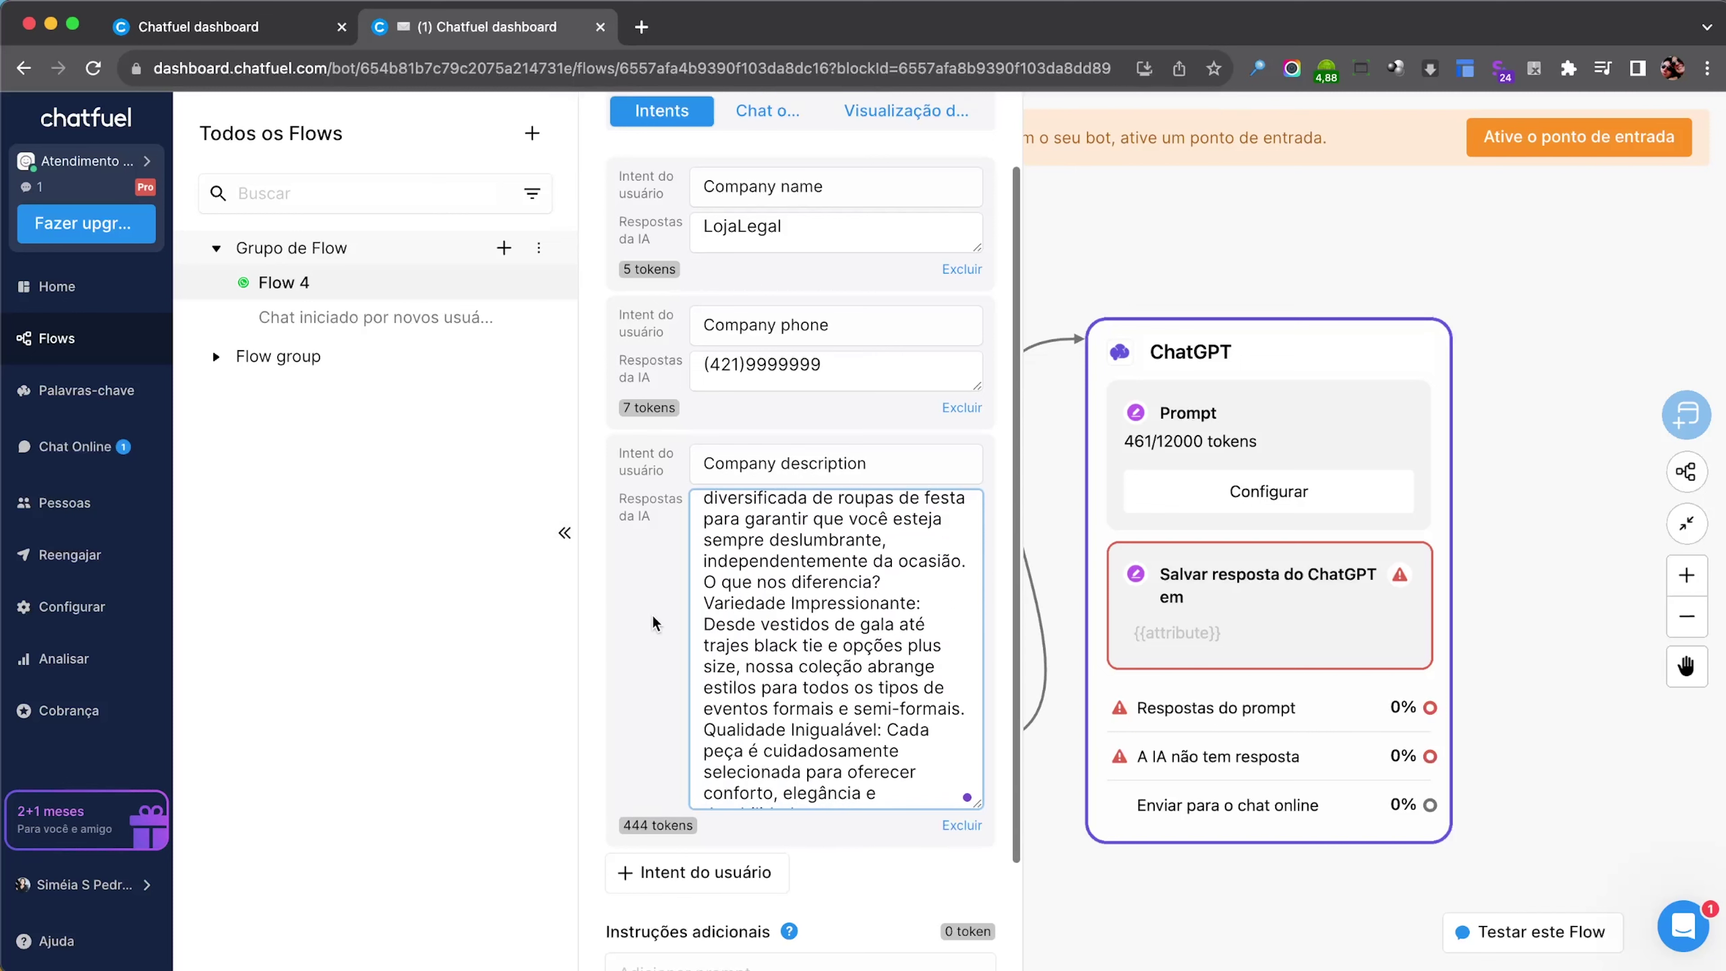
left_click_drag(649, 156, 680, 155)
left_click(672, 155)
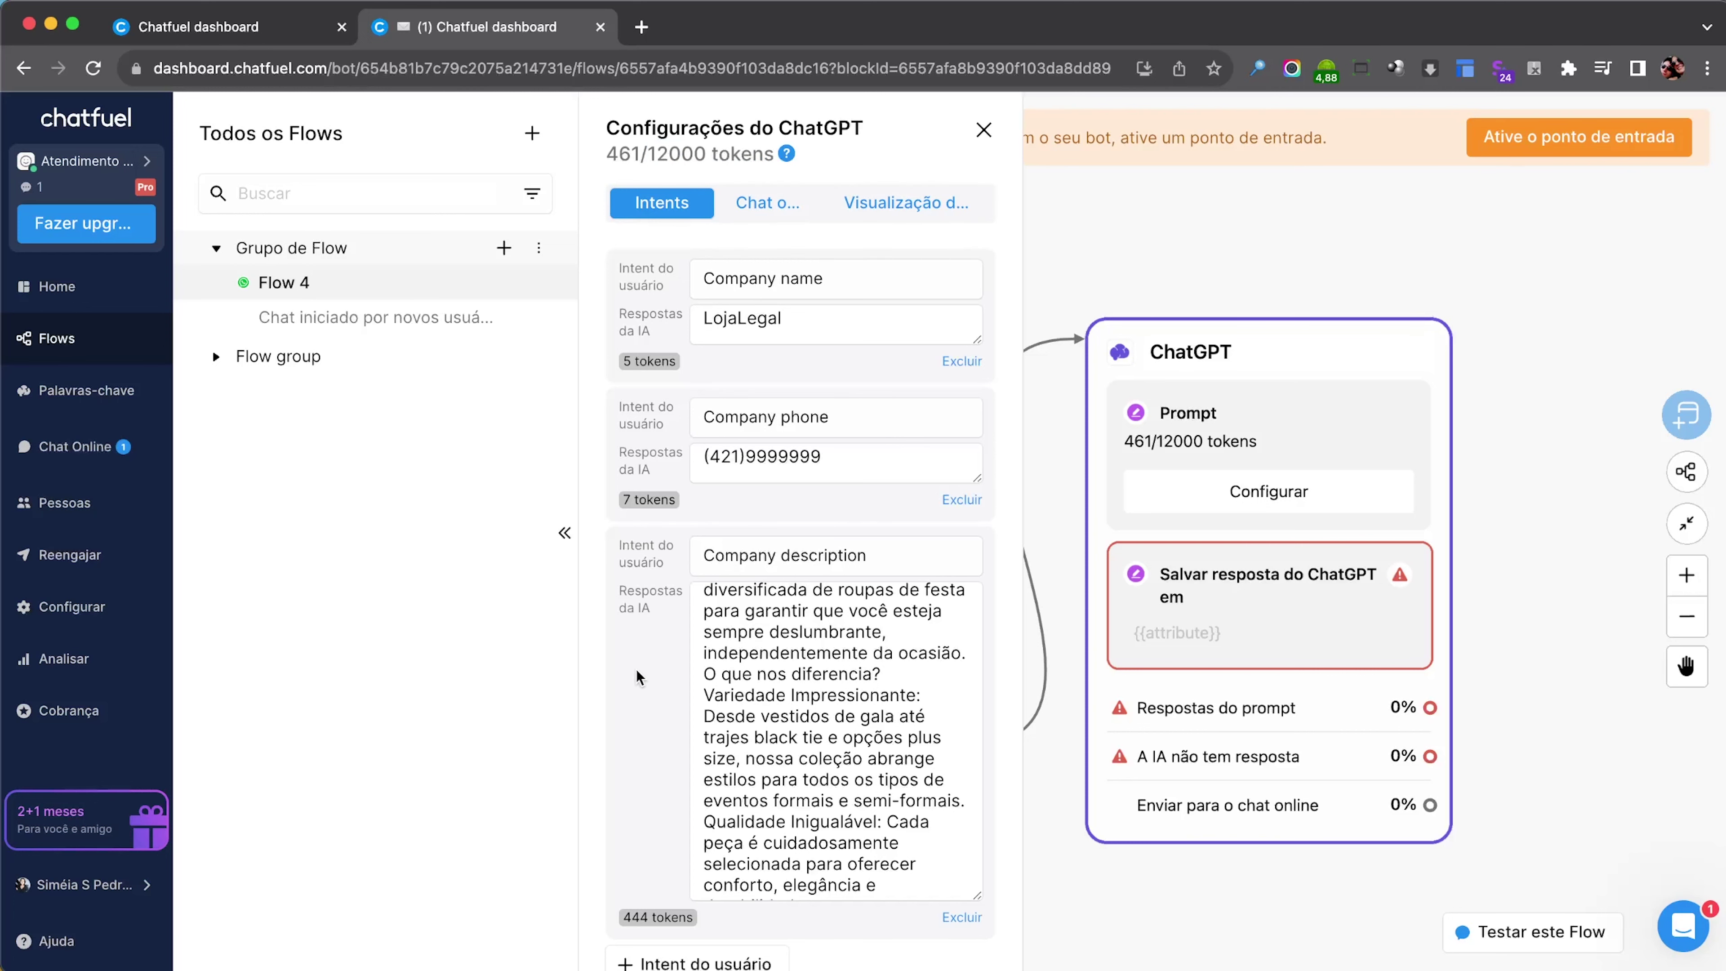
scroll(636, 669, "down", 3)
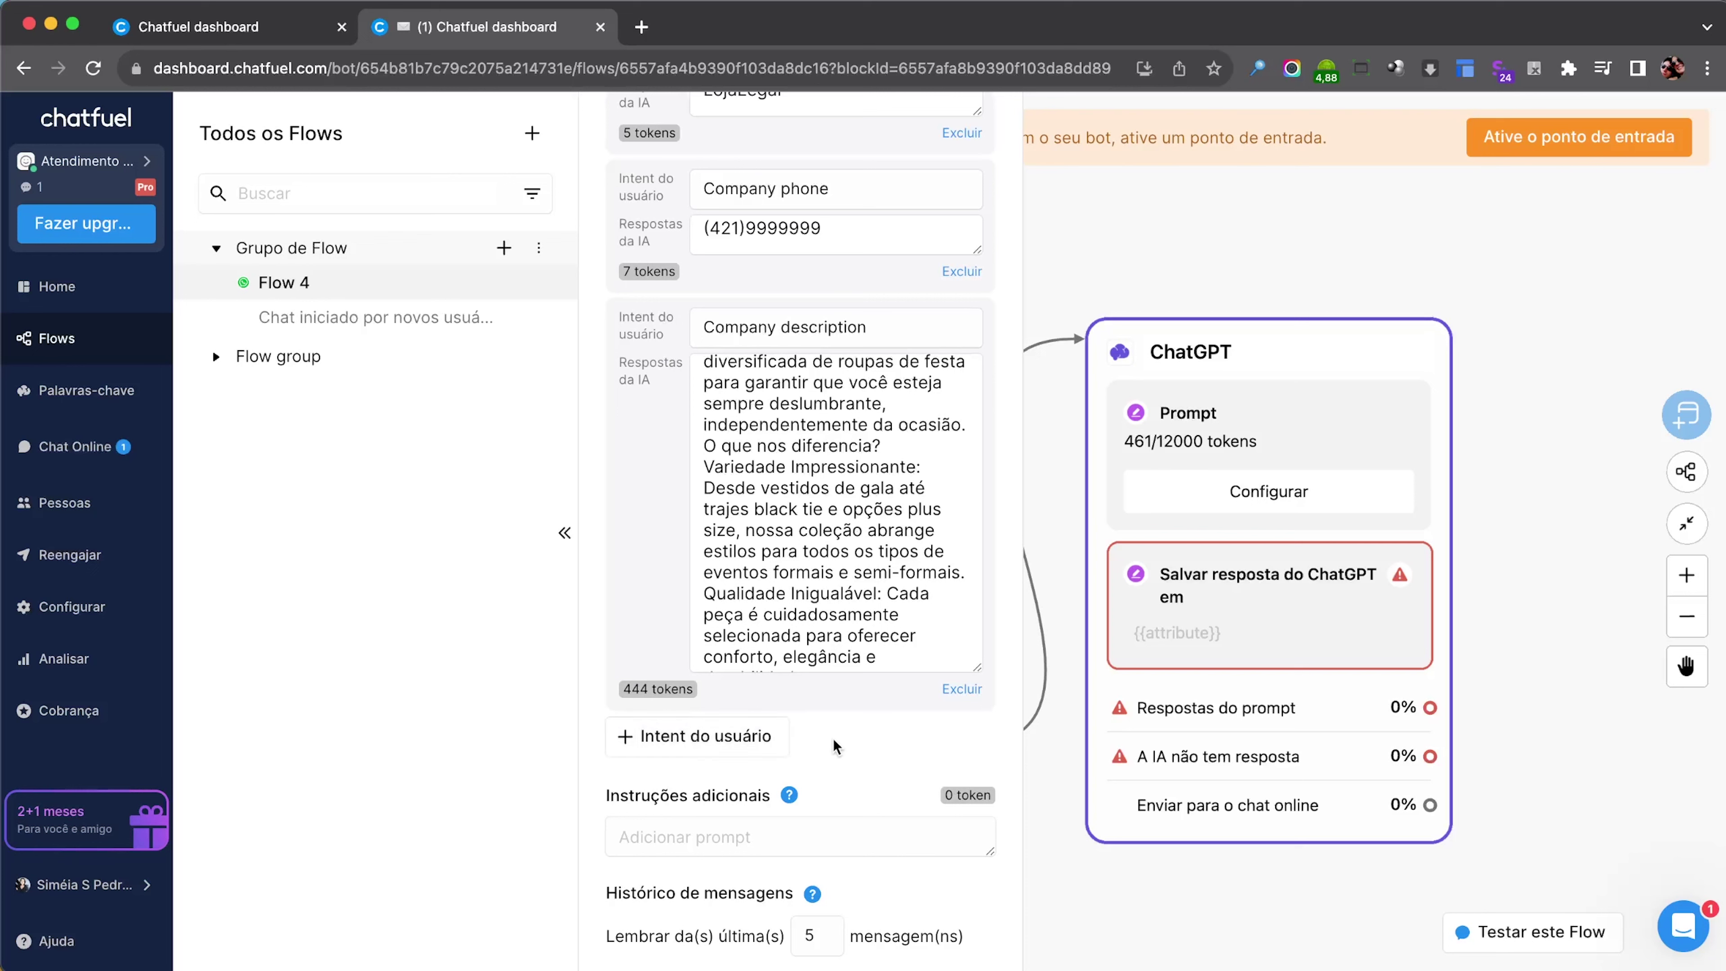
left_click(720, 746)
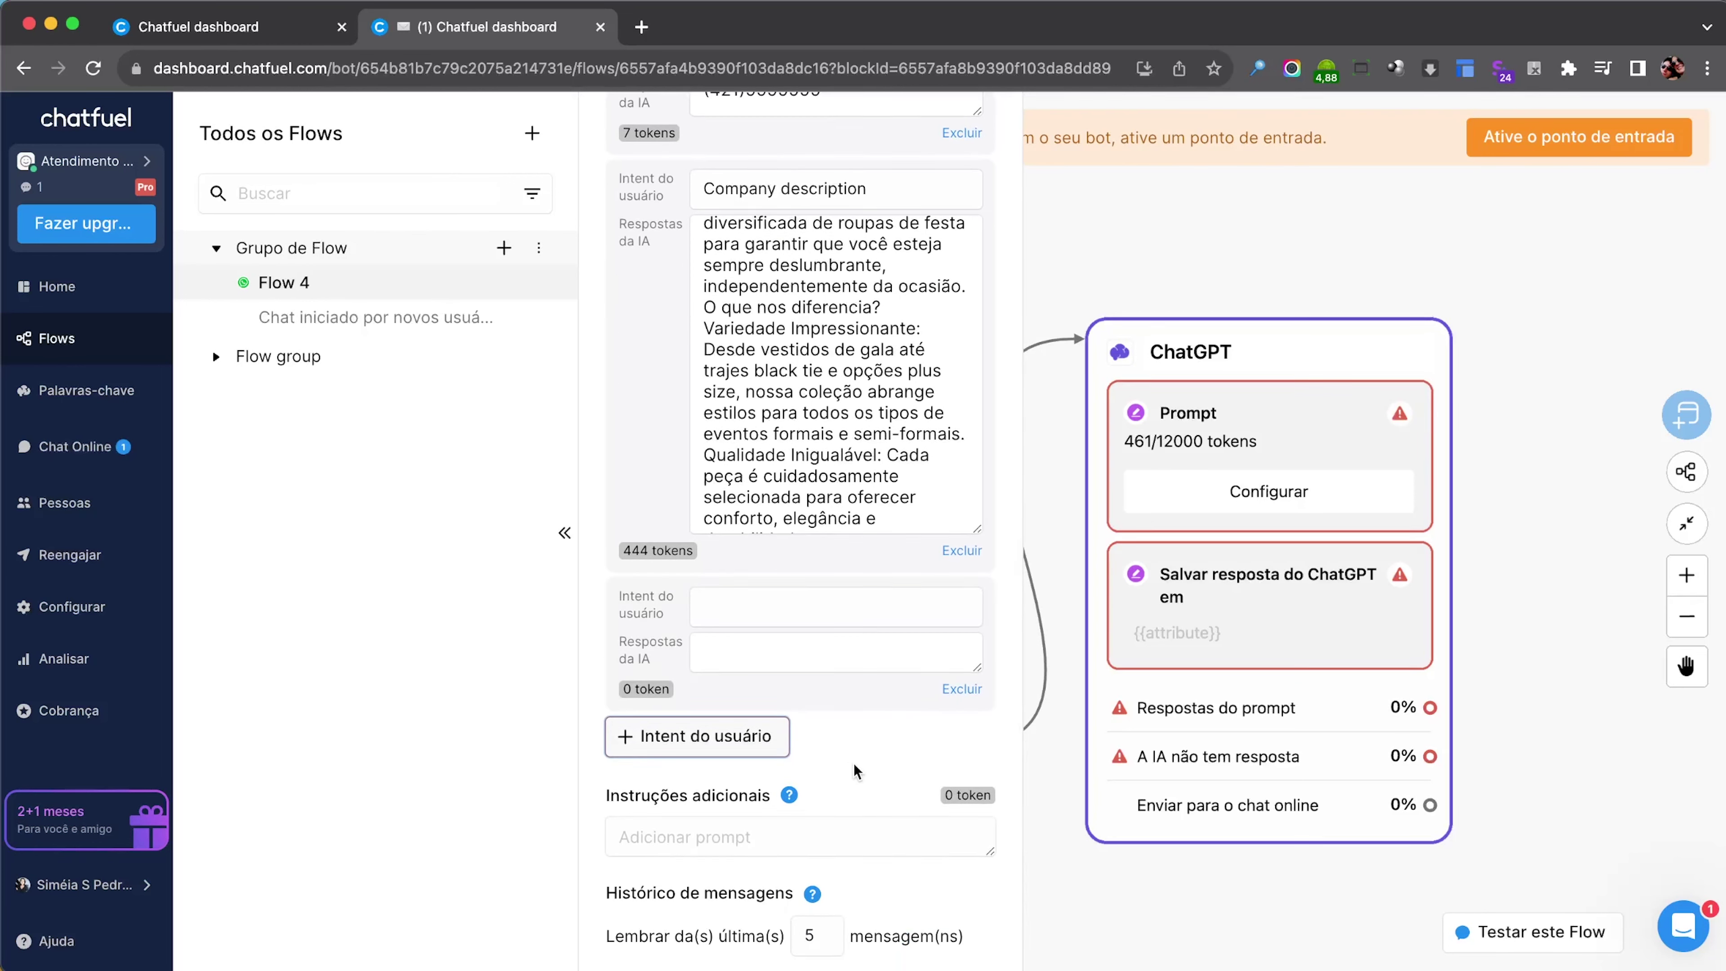
left_click(779, 602)
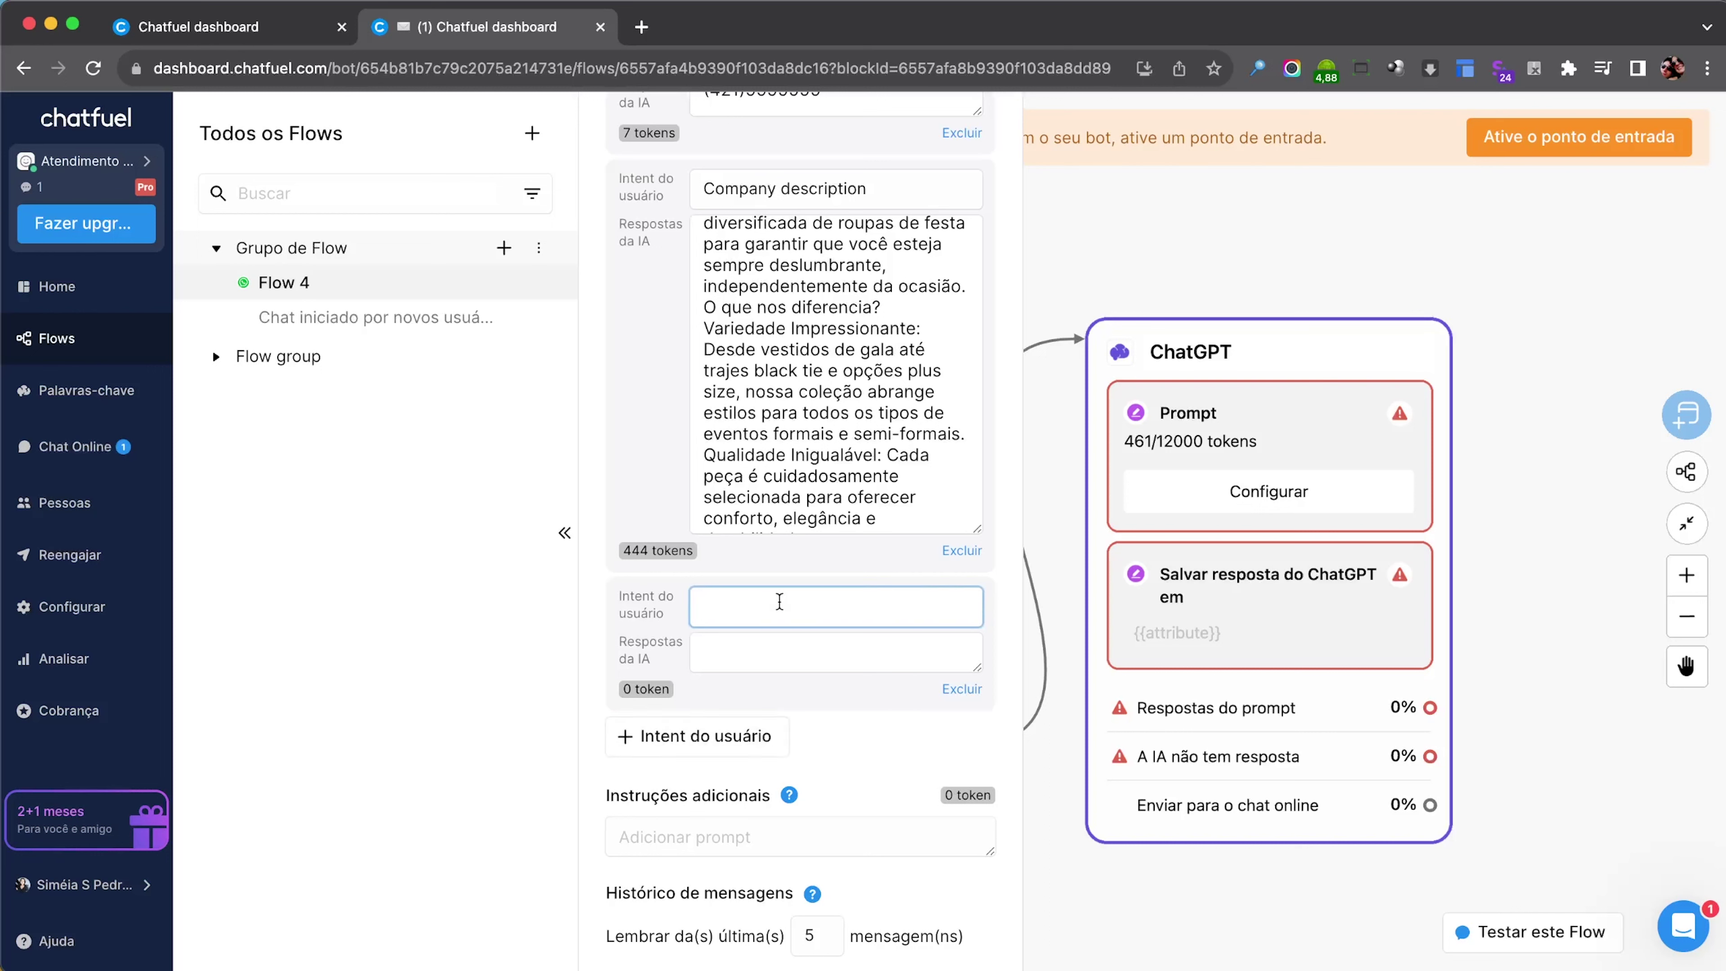
type("Website")
left_click(764, 648)
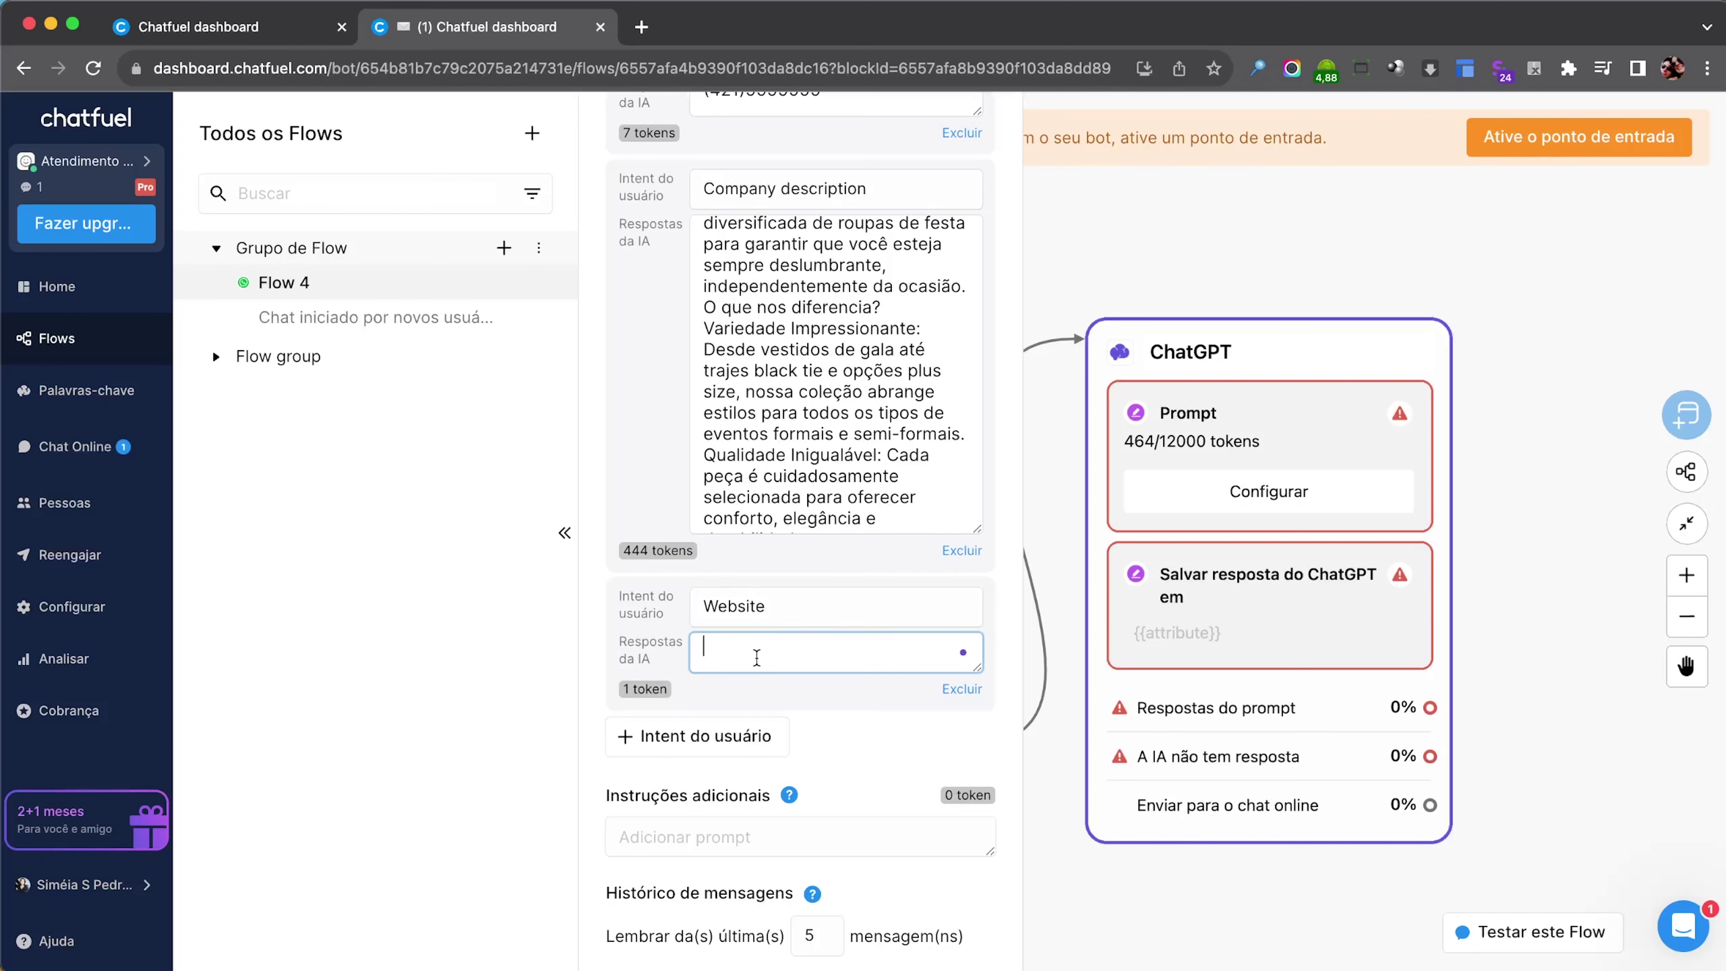
type("https")
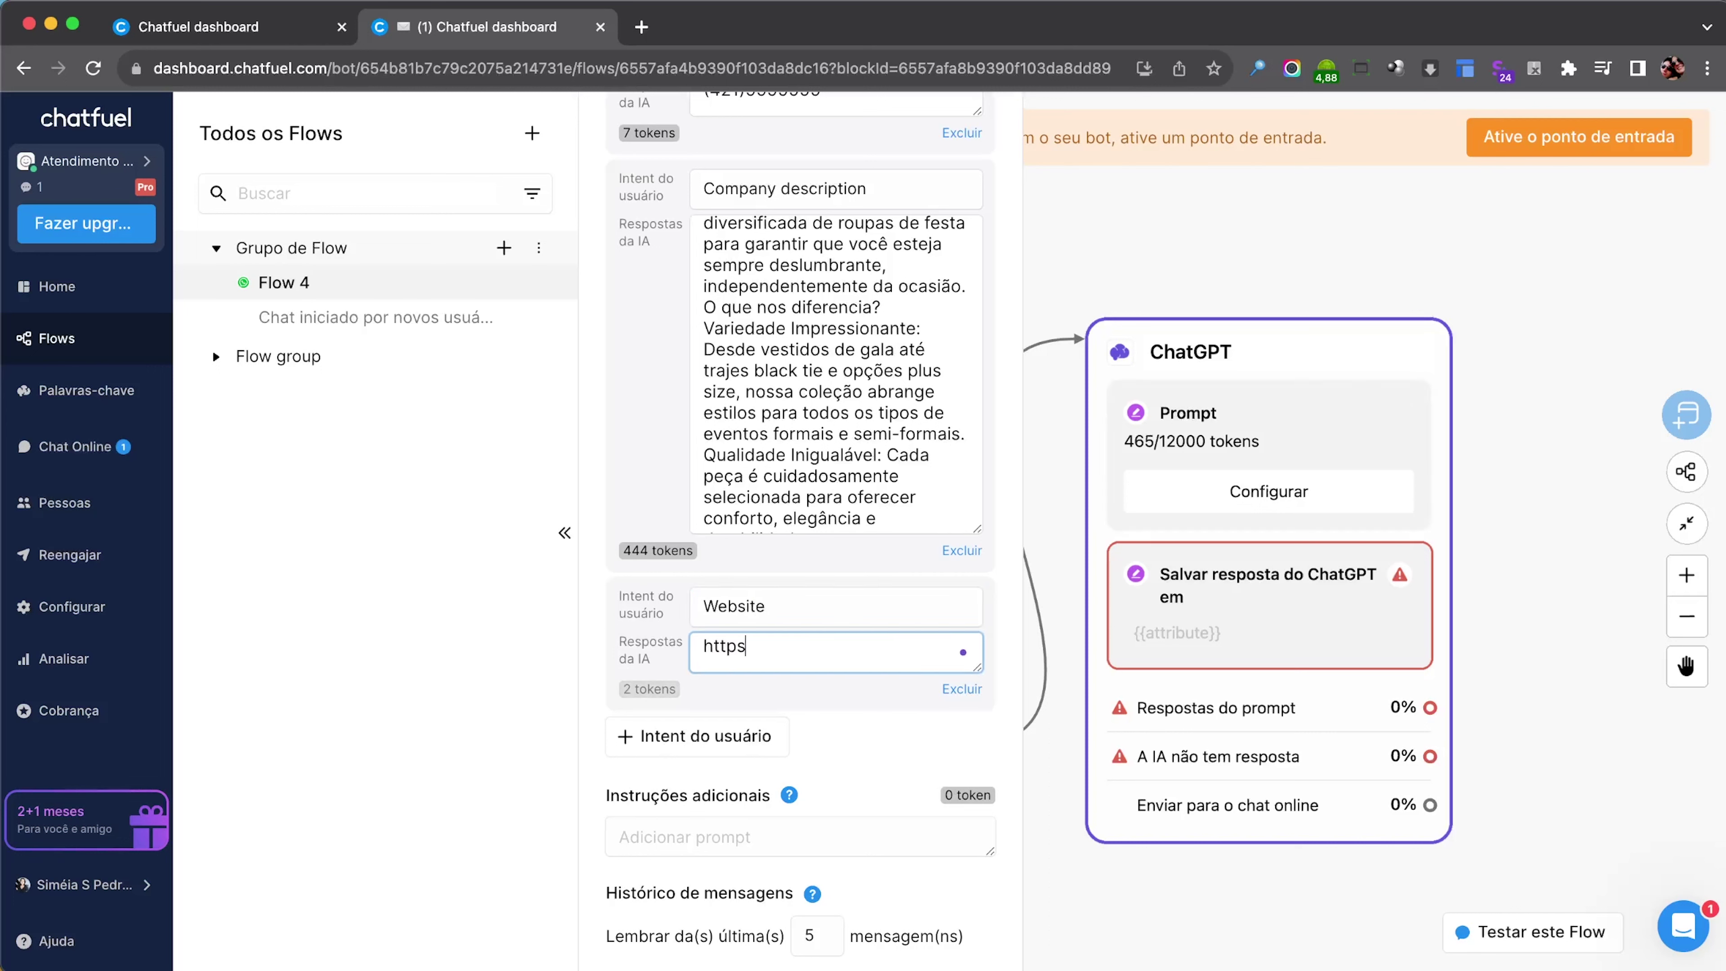
type("://www.lojalegal.com")
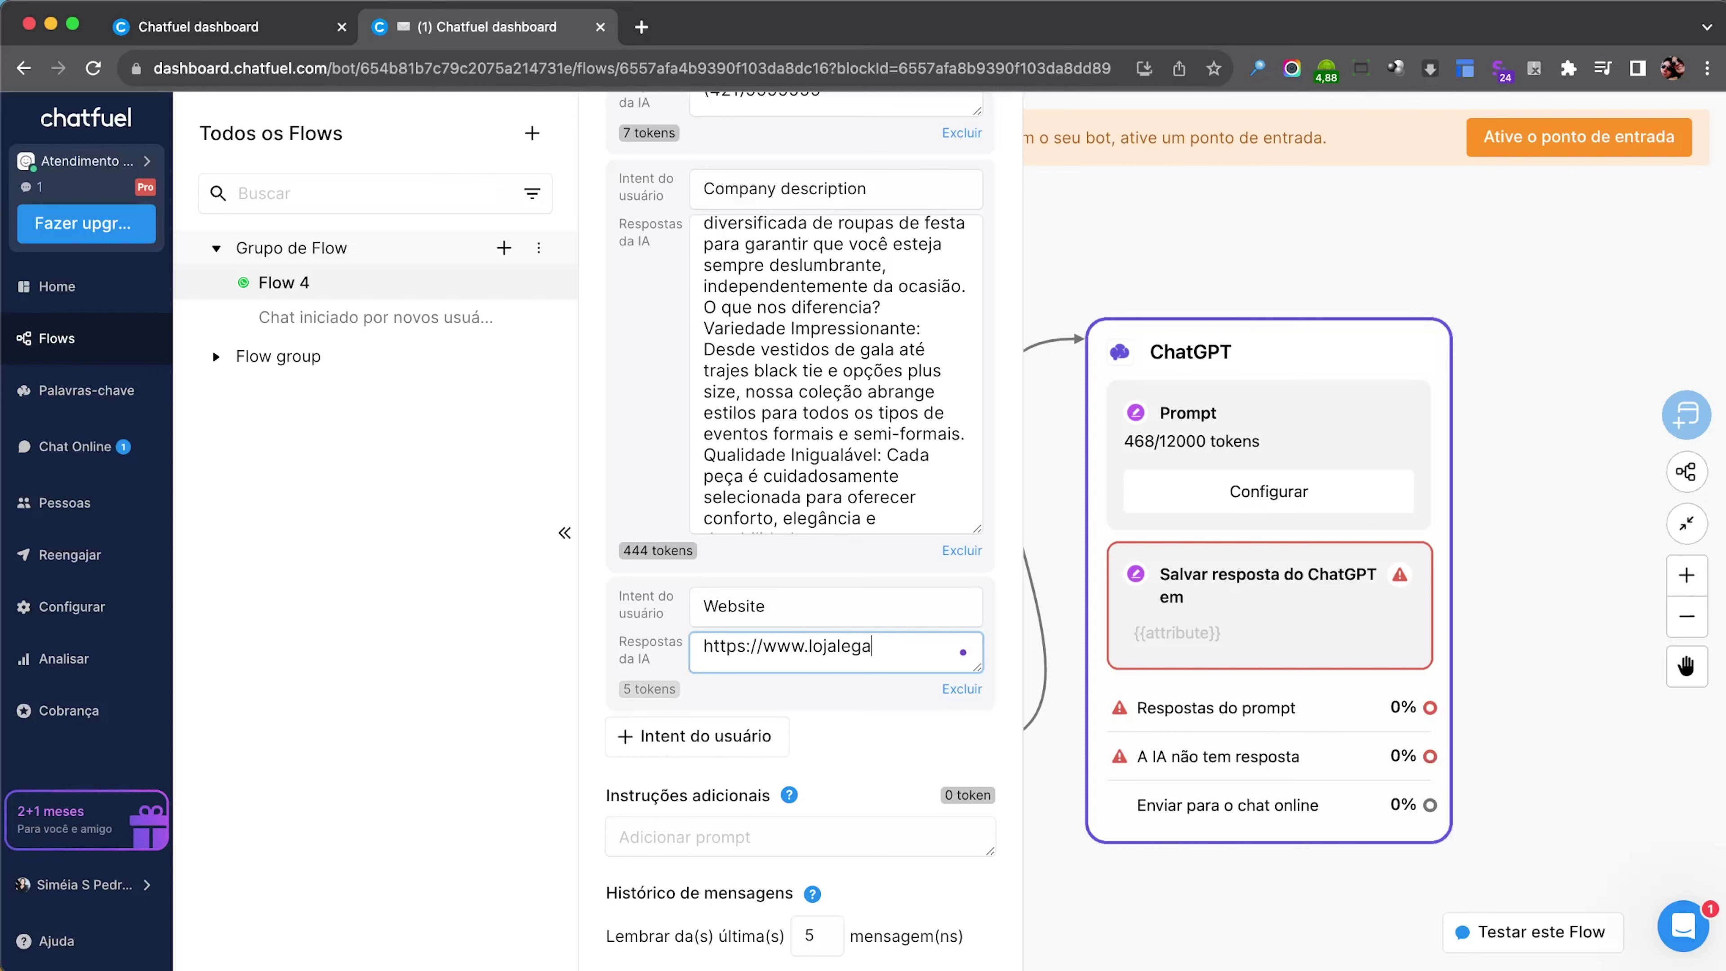
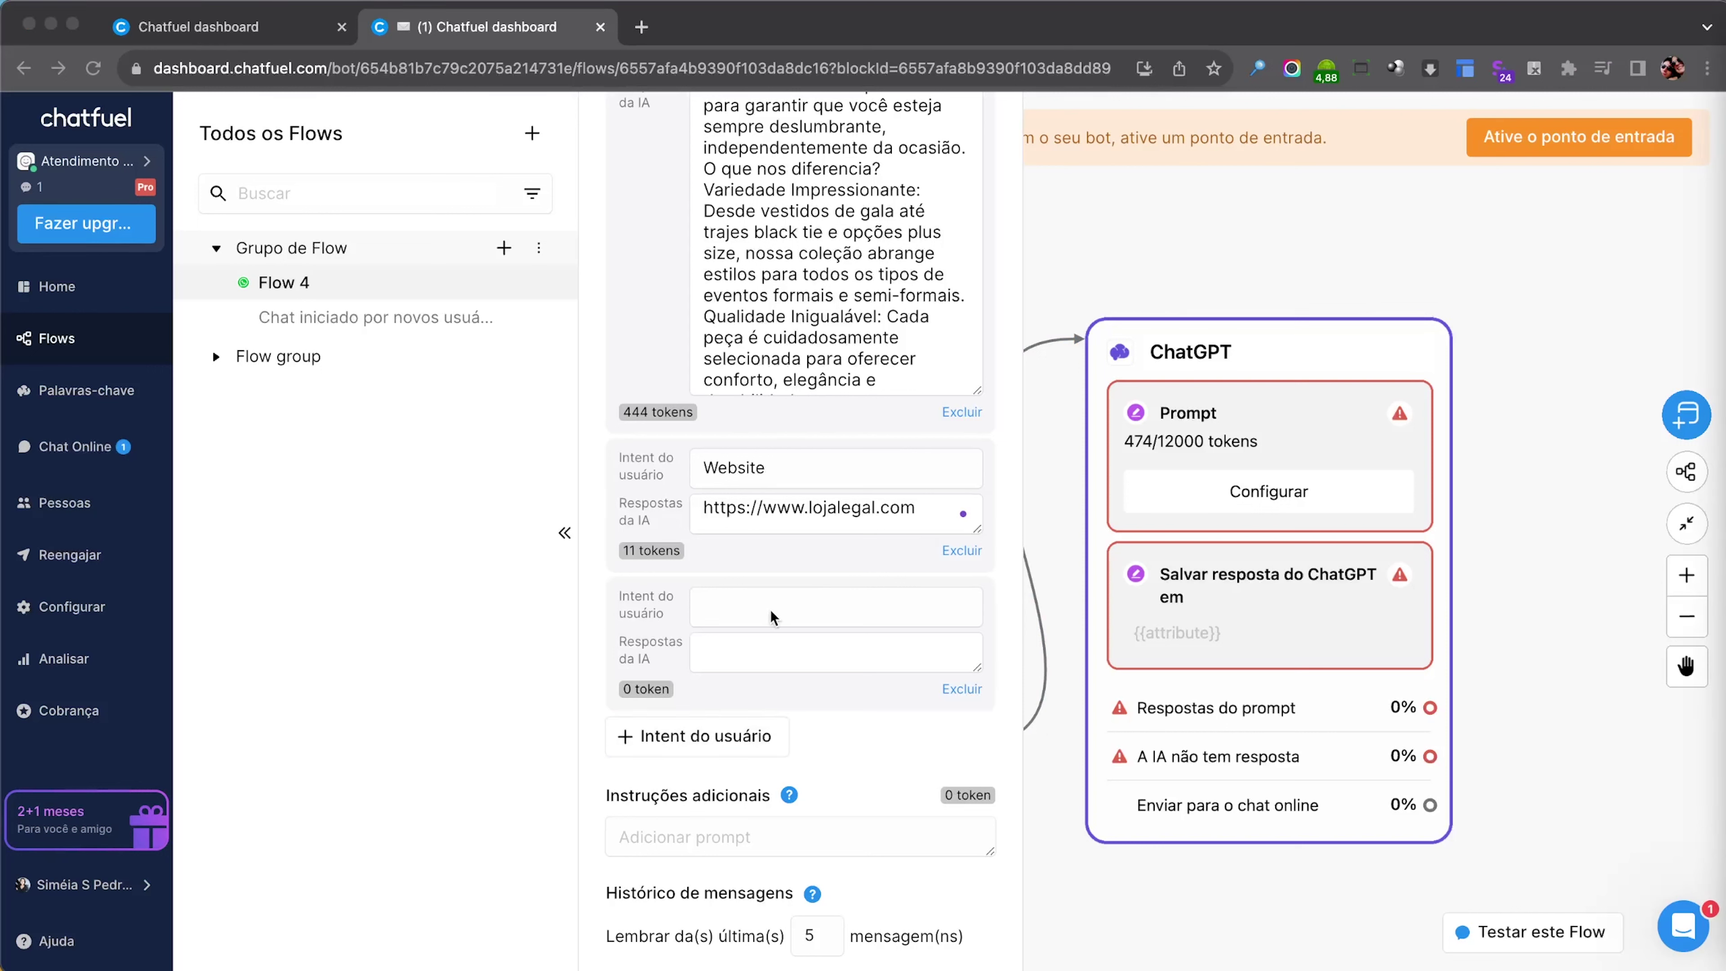
Step: Add 'casamento formal' and 'formatura' intents, each with a pasted outfit-advice reply and LINK
left_click(713, 614)
type("casamento formal")
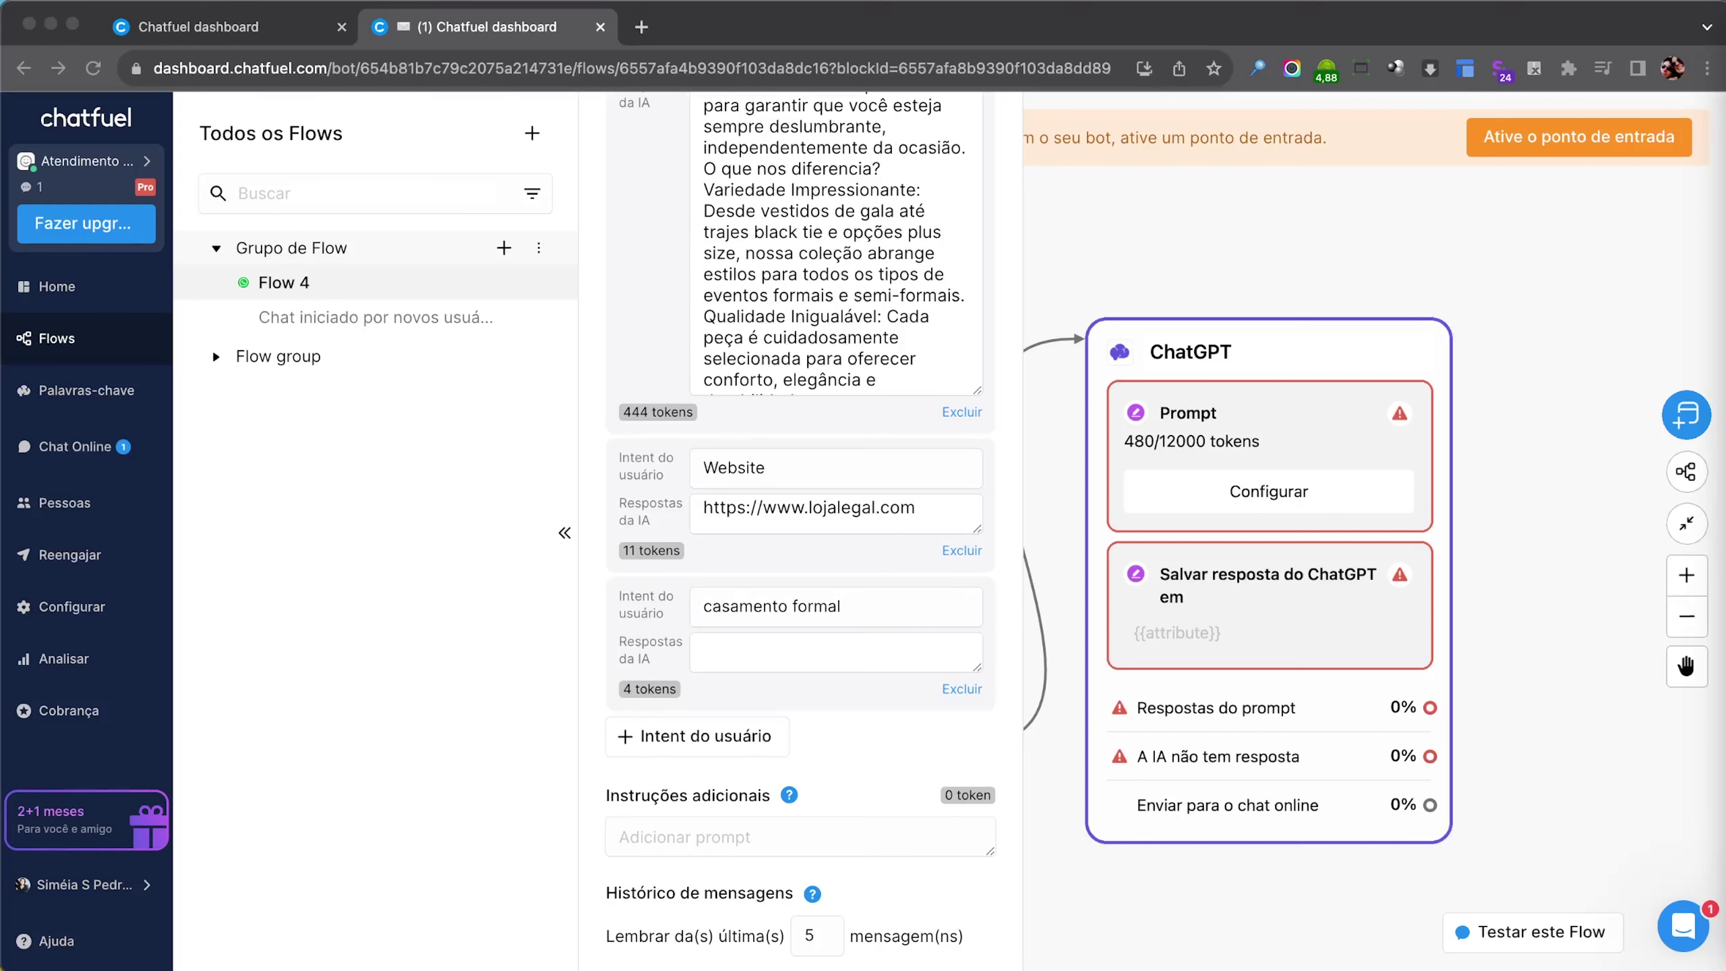
left_click(760, 657)
type("Para casamentos formais, recomendo roupas de gala. Veja as nossas opções neste link: LINK")
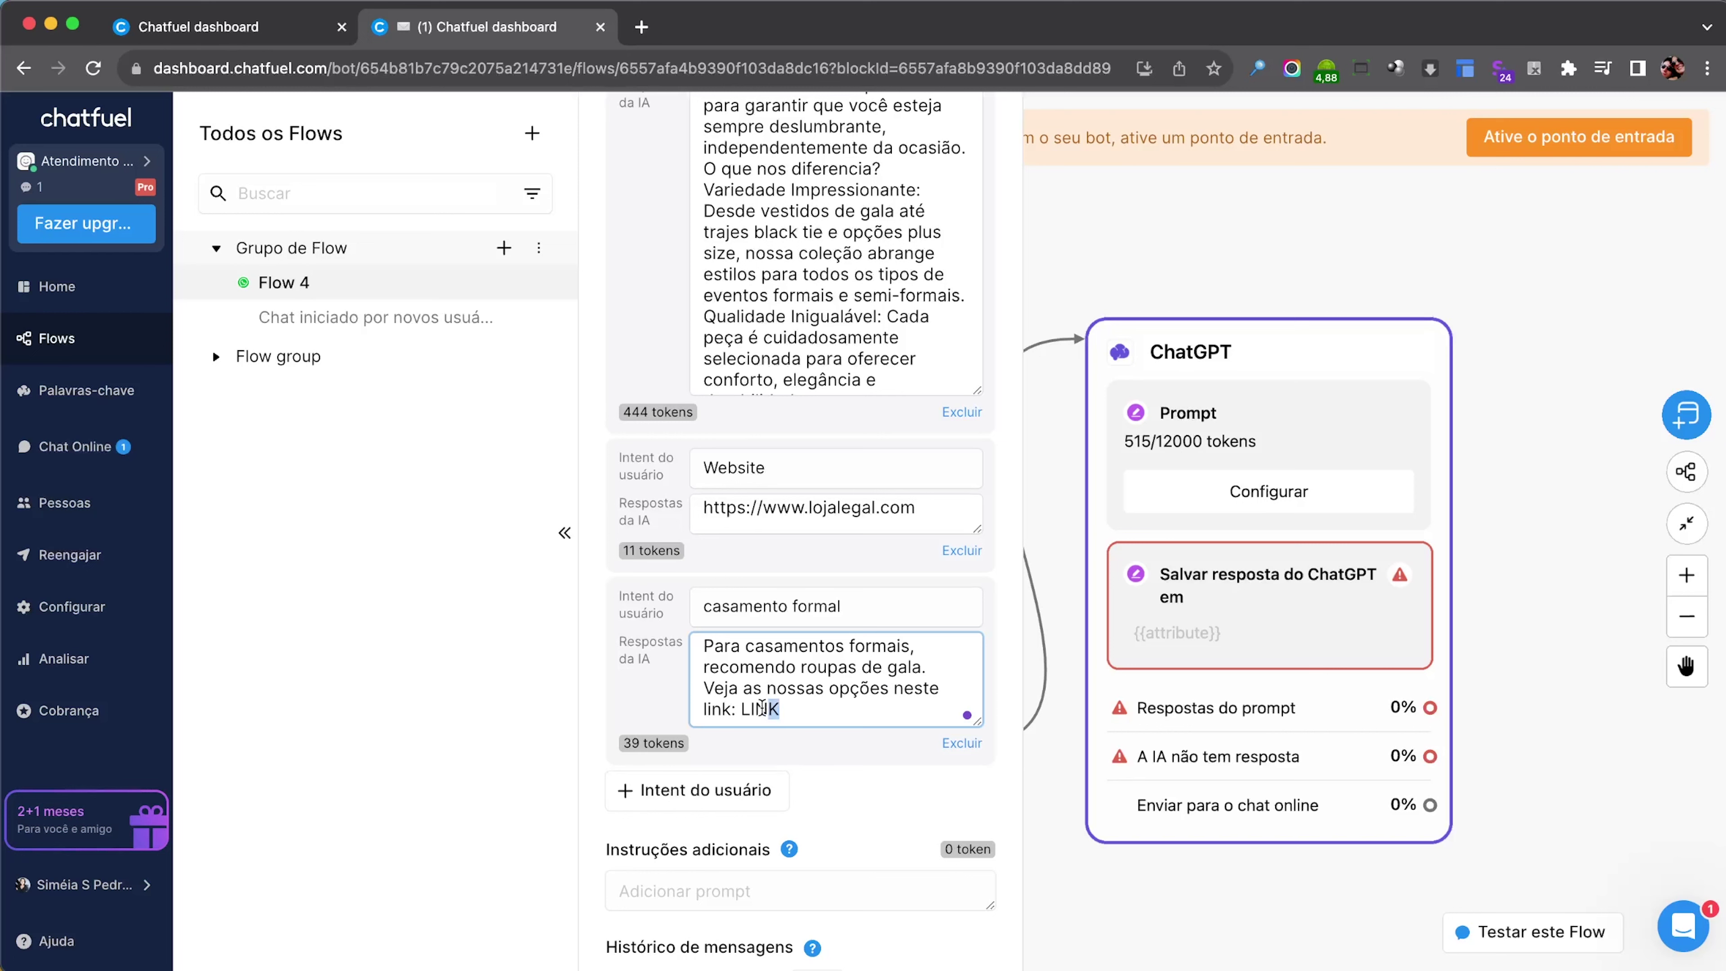
left_click_drag(772, 709, 706, 689)
left_click(826, 709)
left_click(695, 790)
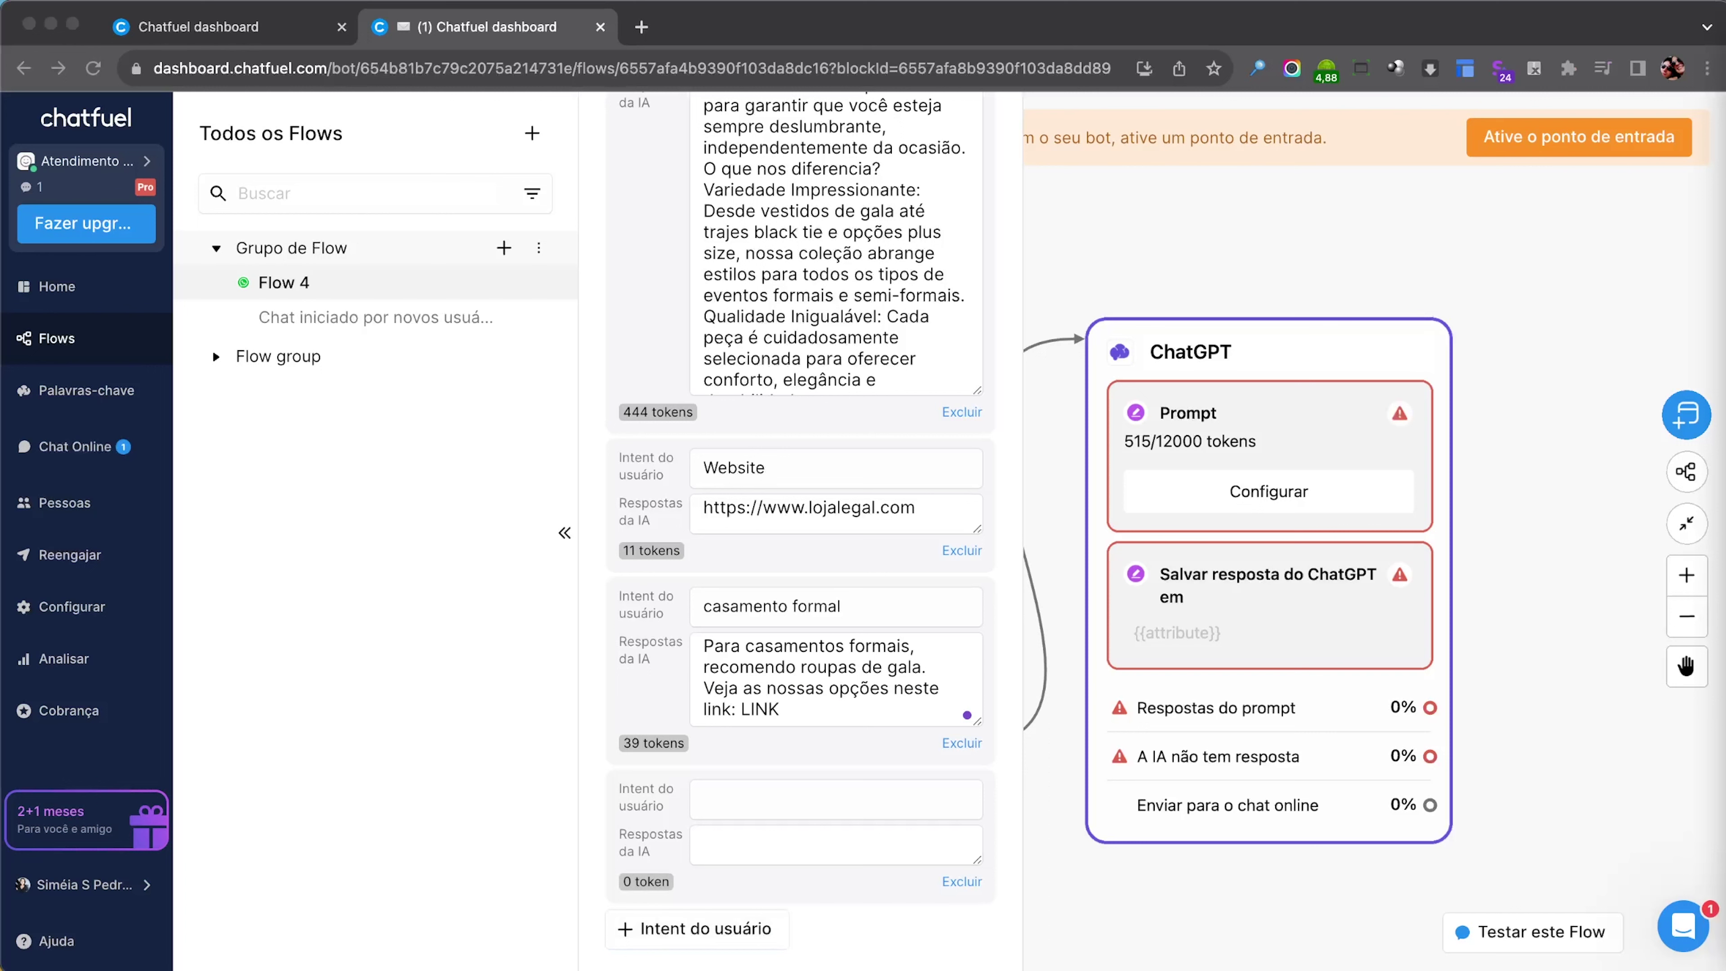
left_click(736, 795)
type("formatura")
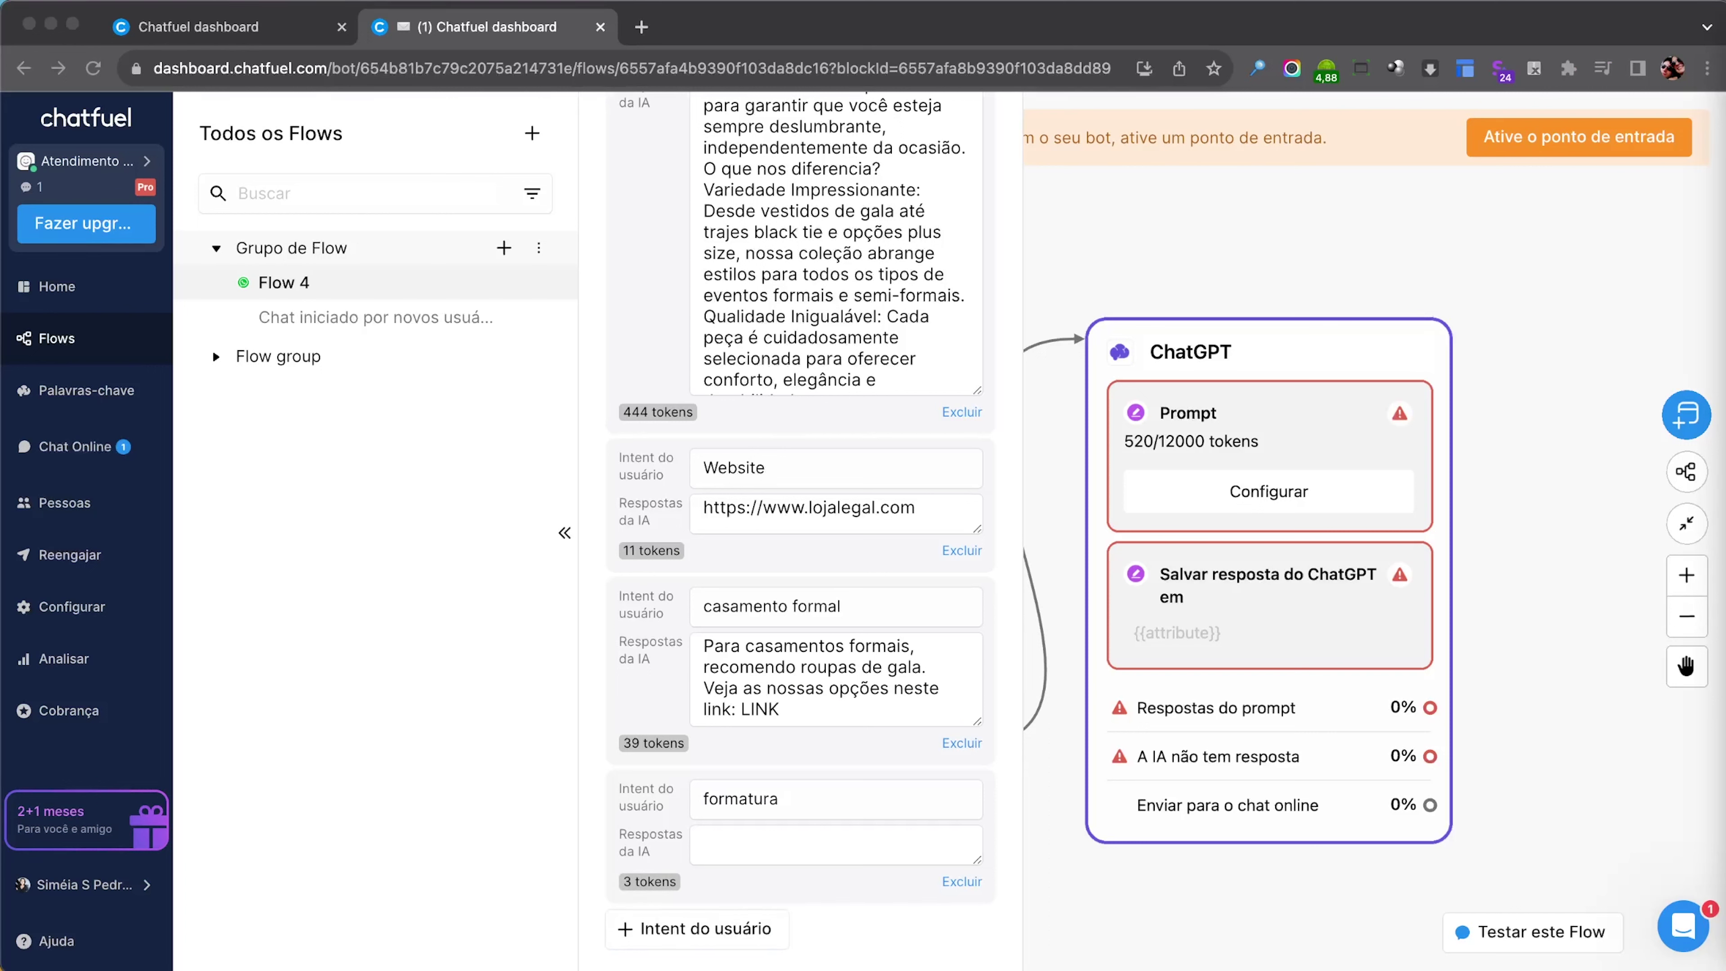
left_click(782, 840)
type("Para casamentos formais, recomendo roupas de gala. Veja as nossas opções neste link: LINK")
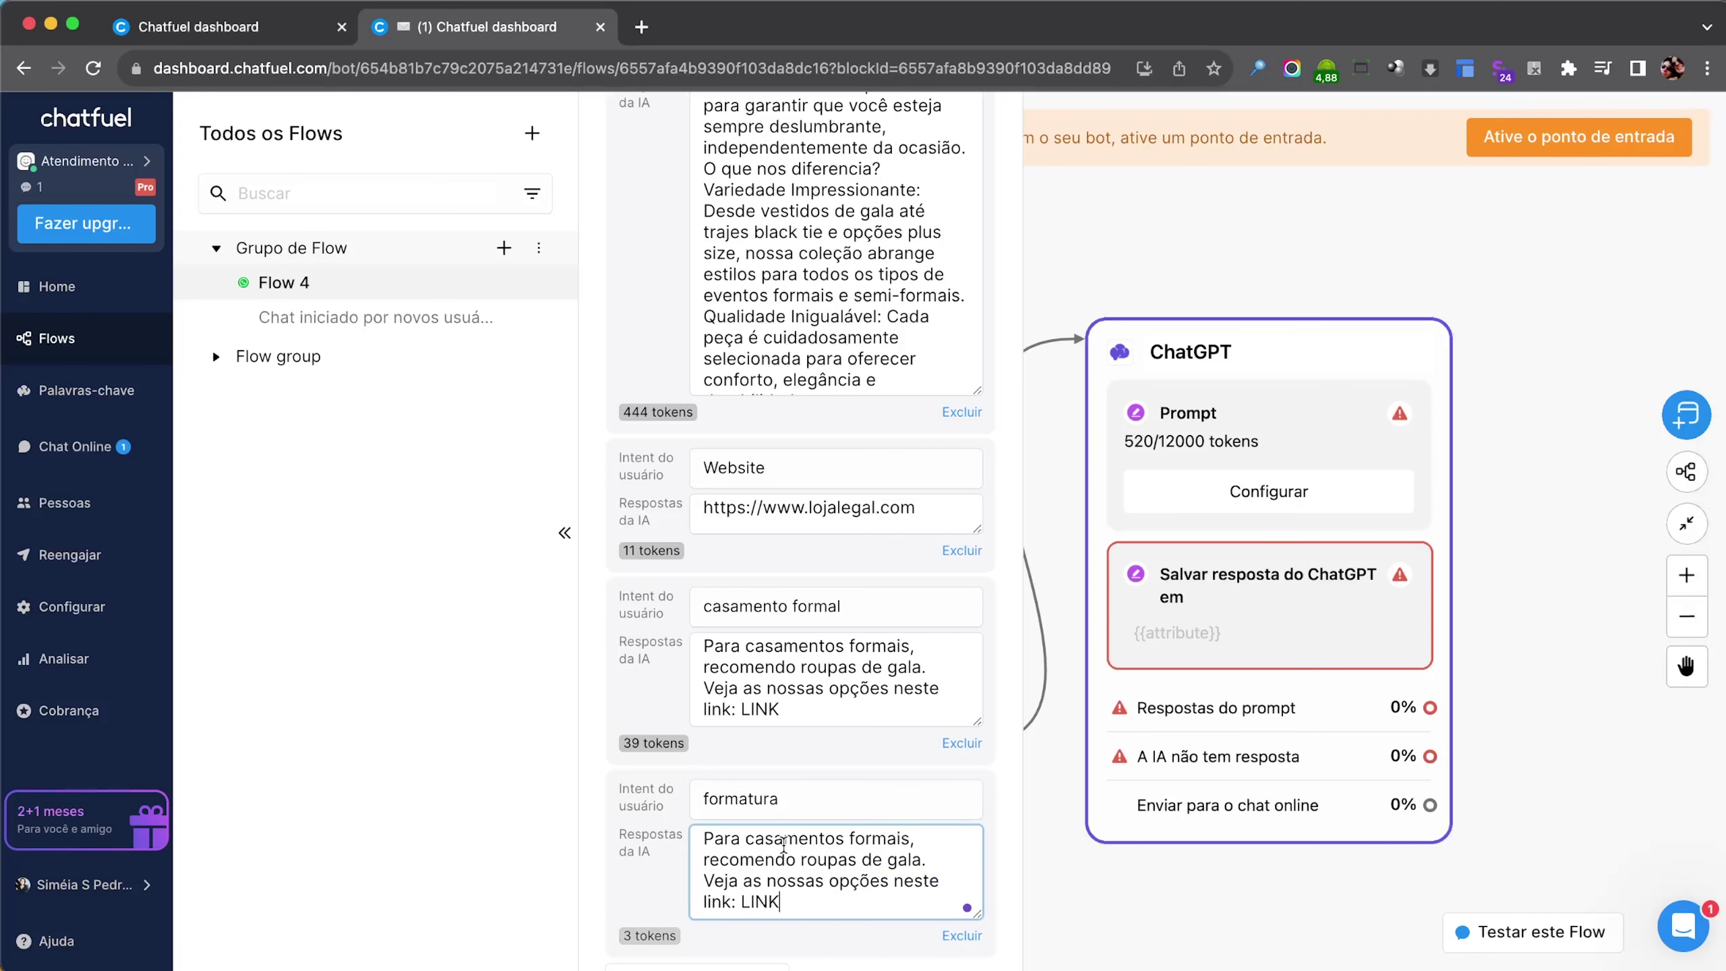
scroll(782, 841, "down", 3)
Step: Add 'casamento informal' and 'Festas temáticas' intents with their pasted outfit-advice replies
left_click(706, 738)
scroll(744, 565, "down", 3)
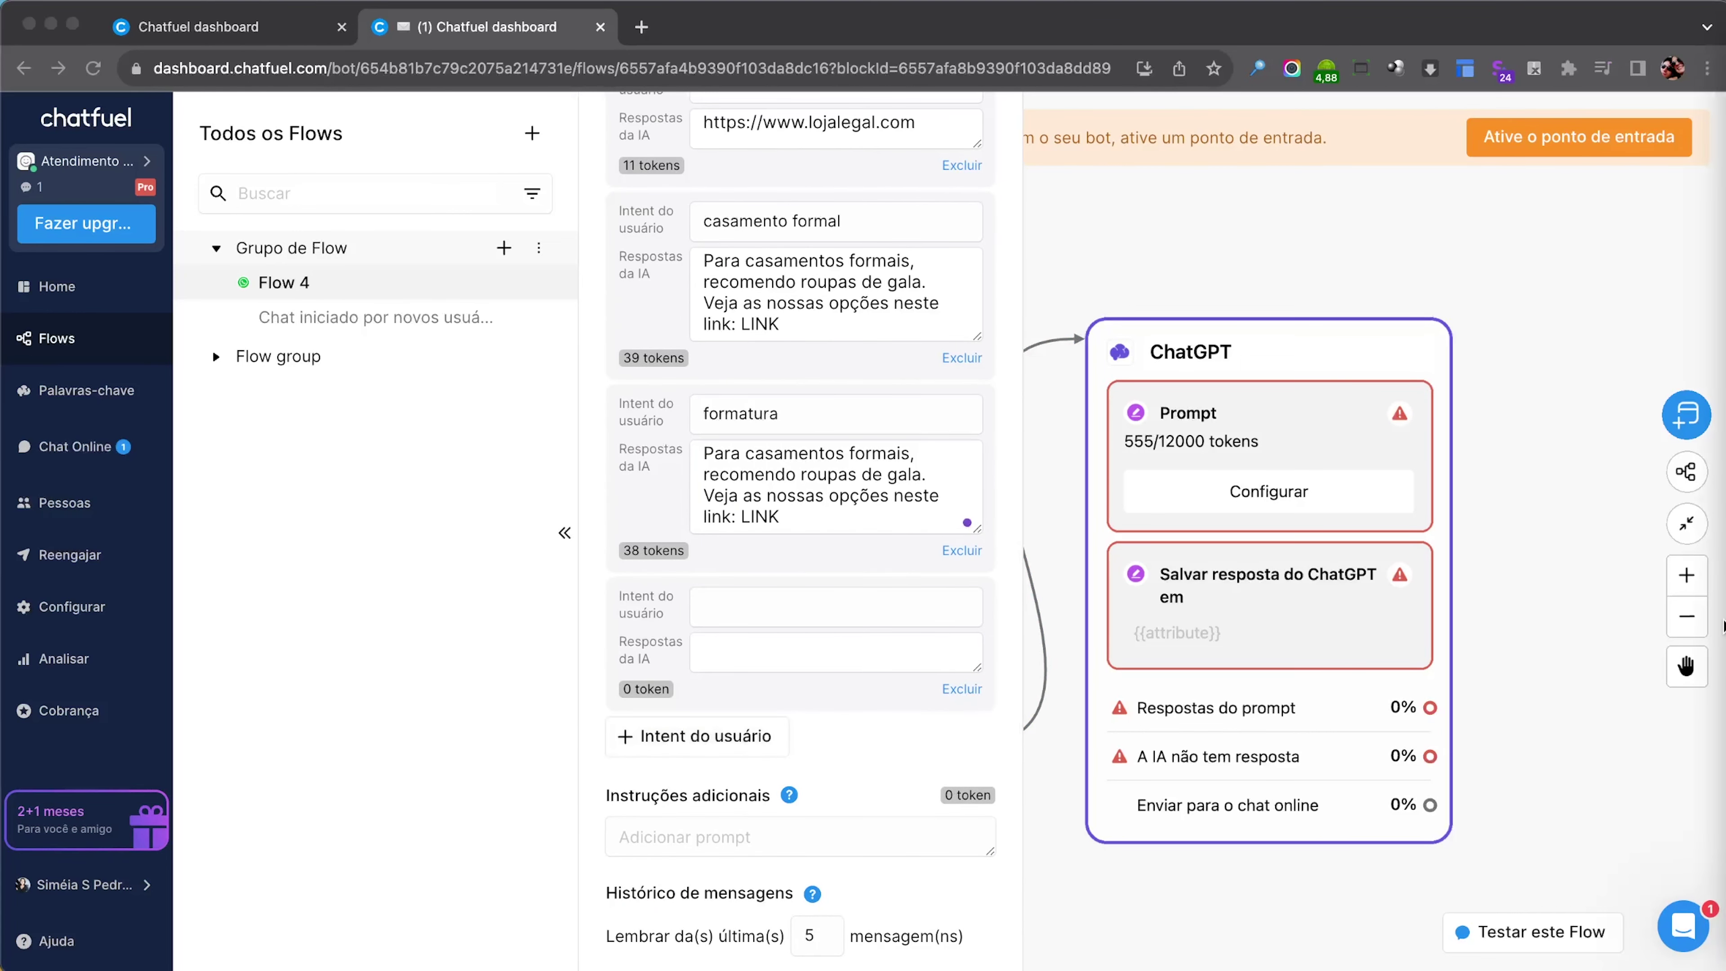
left_click(731, 599)
key("super+v")
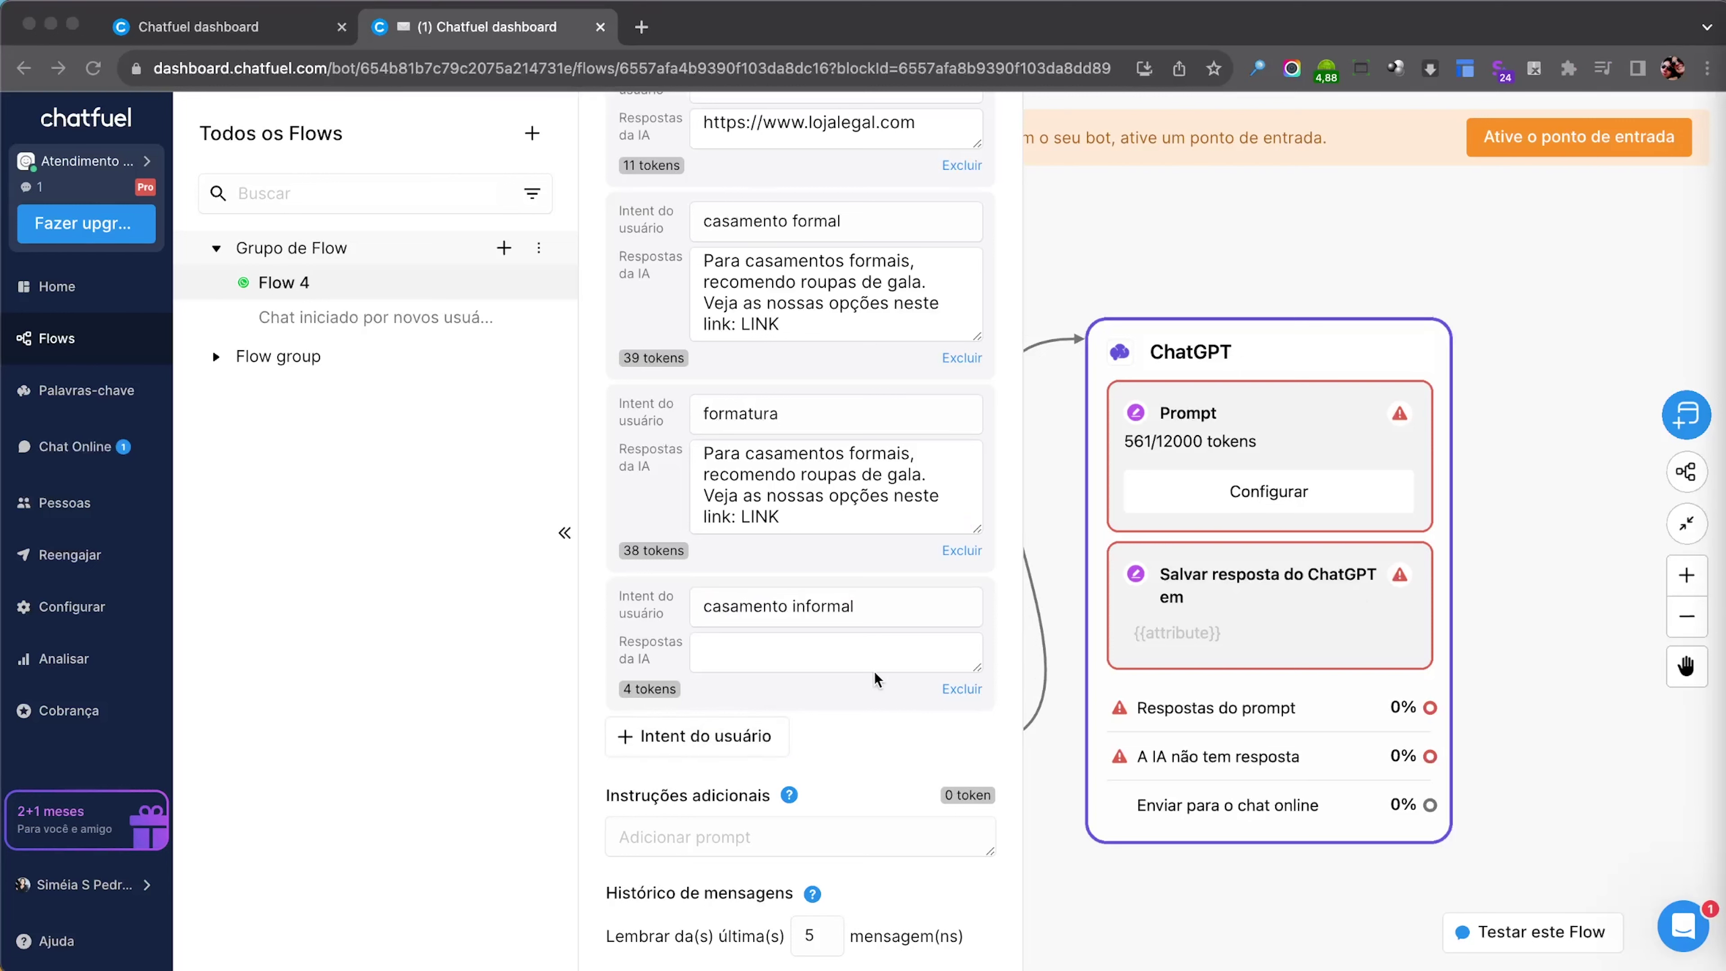
left_click(767, 651)
type("Para casamentos informais, recomendo roupas de coquetel que são mais versáteis e incluem vestidos midi e curtos. Veja as nossas opções neste link: LINK")
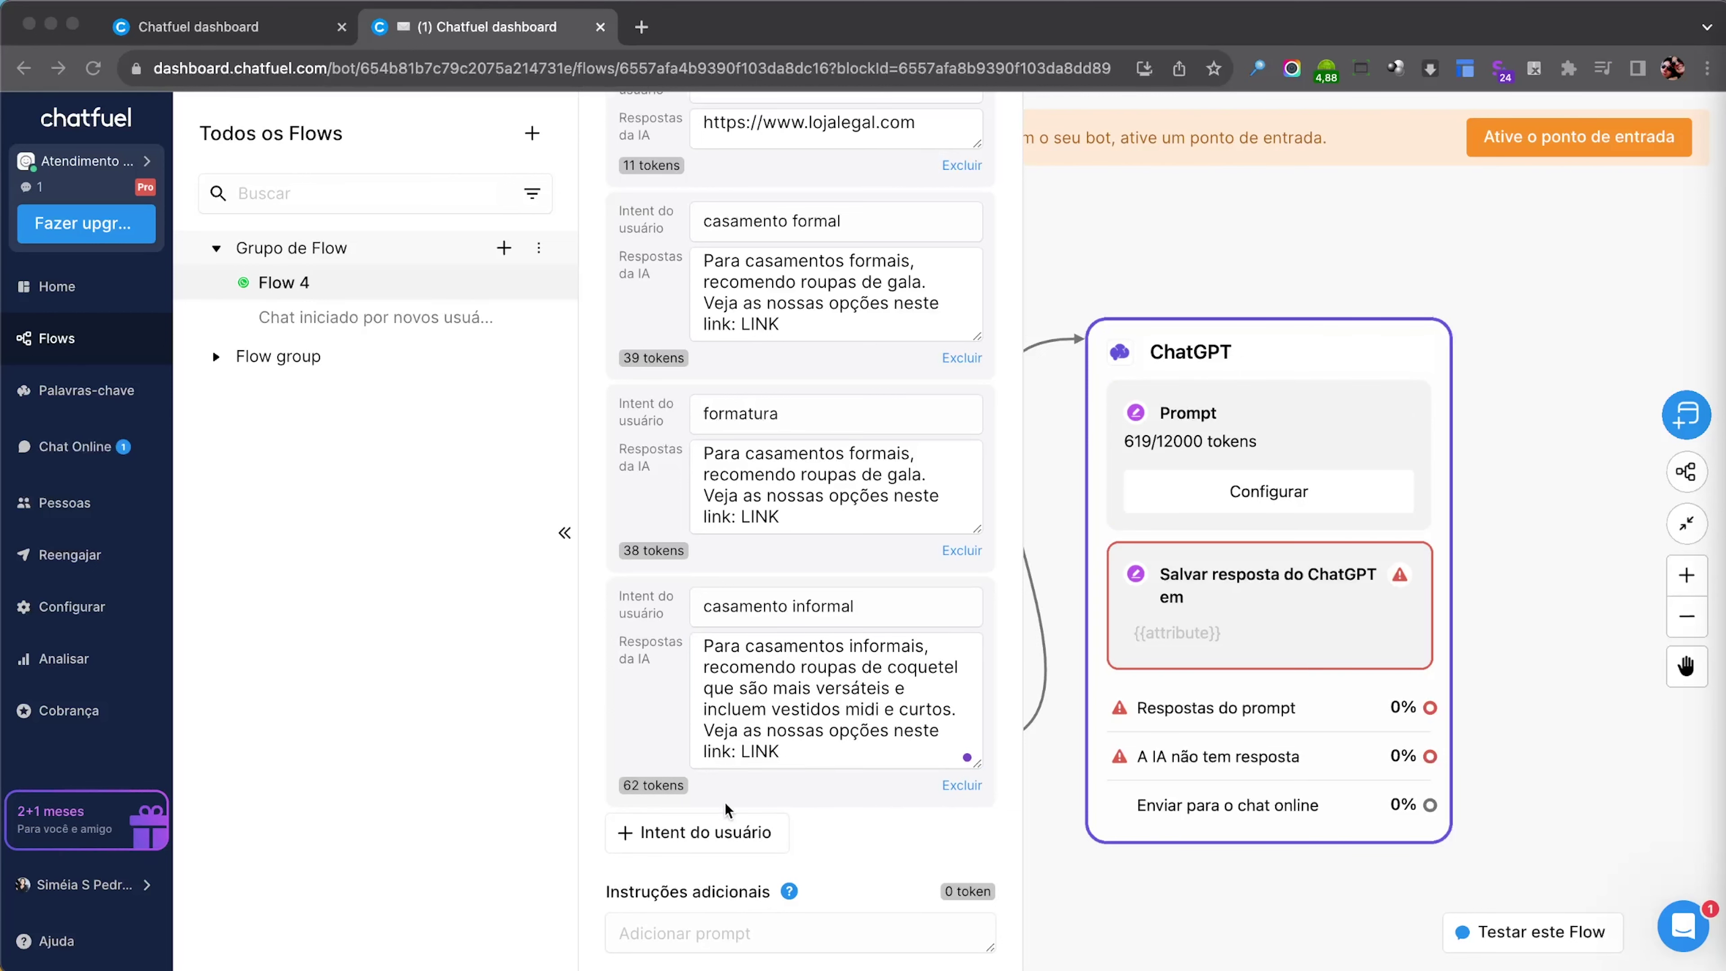
left_click(741, 830)
left_click(747, 841)
type("Festas temáticas")
scroll(842, 822, "down", 3)
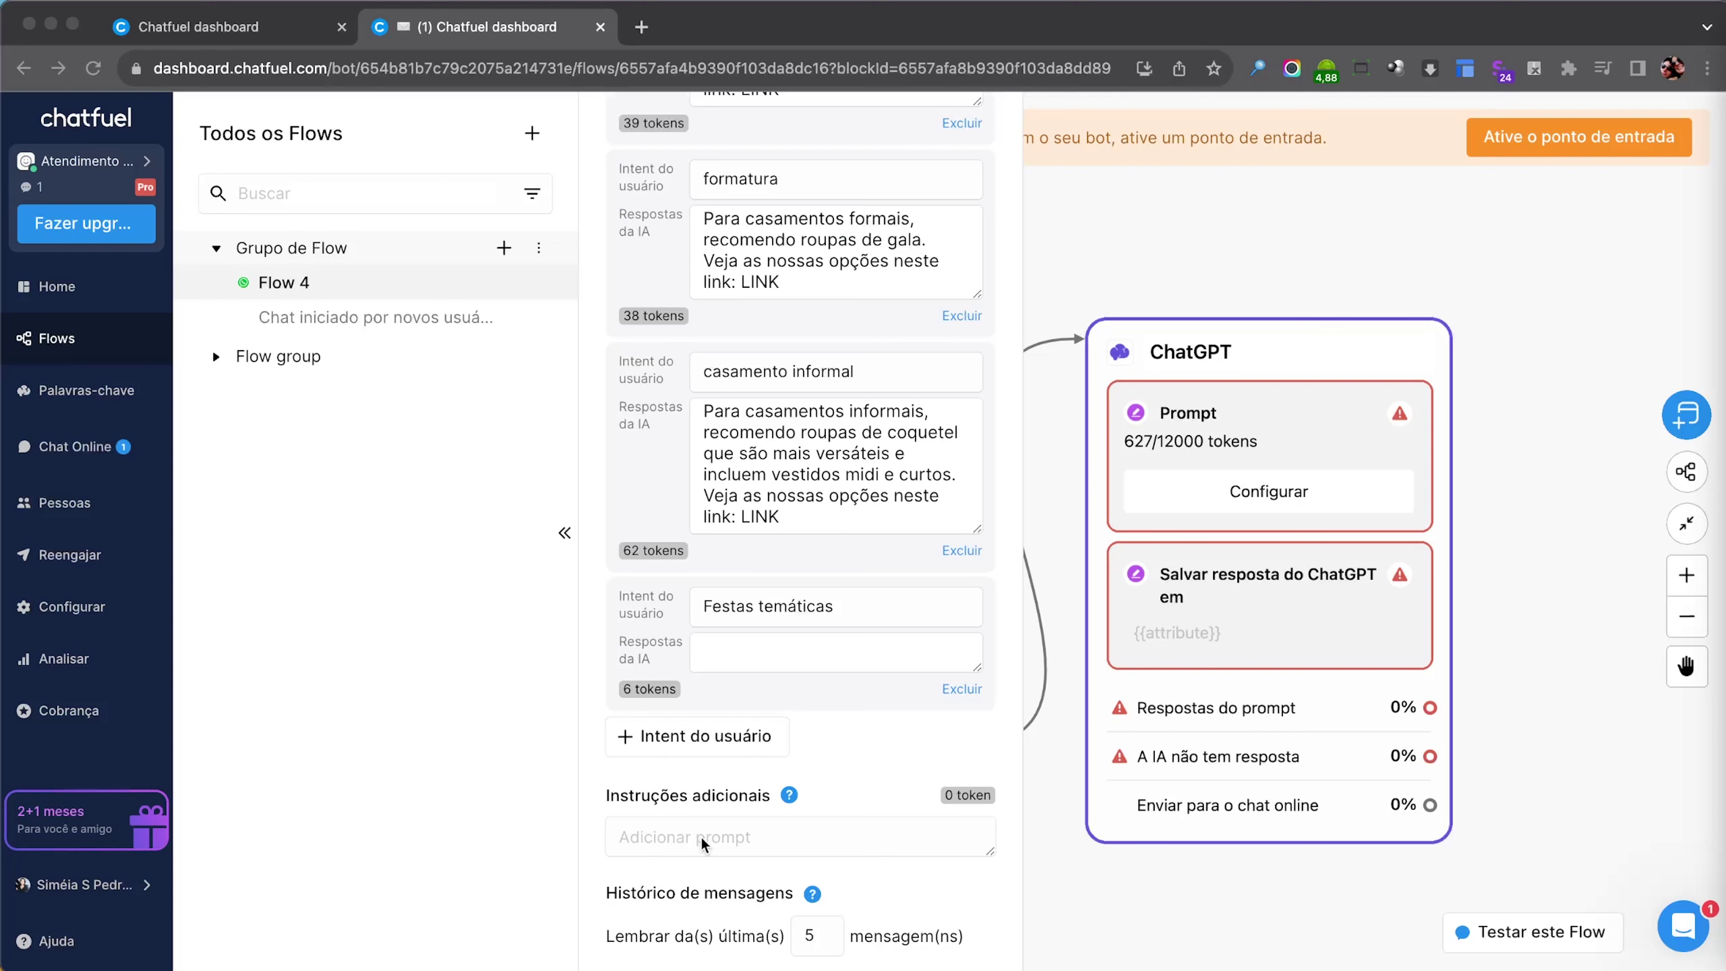
left_click(740, 651)
type("Para festas temáticas como Ano Novo, Festas à fantasia, eventos temáticos, recomendamos estes prdutos: LINK")
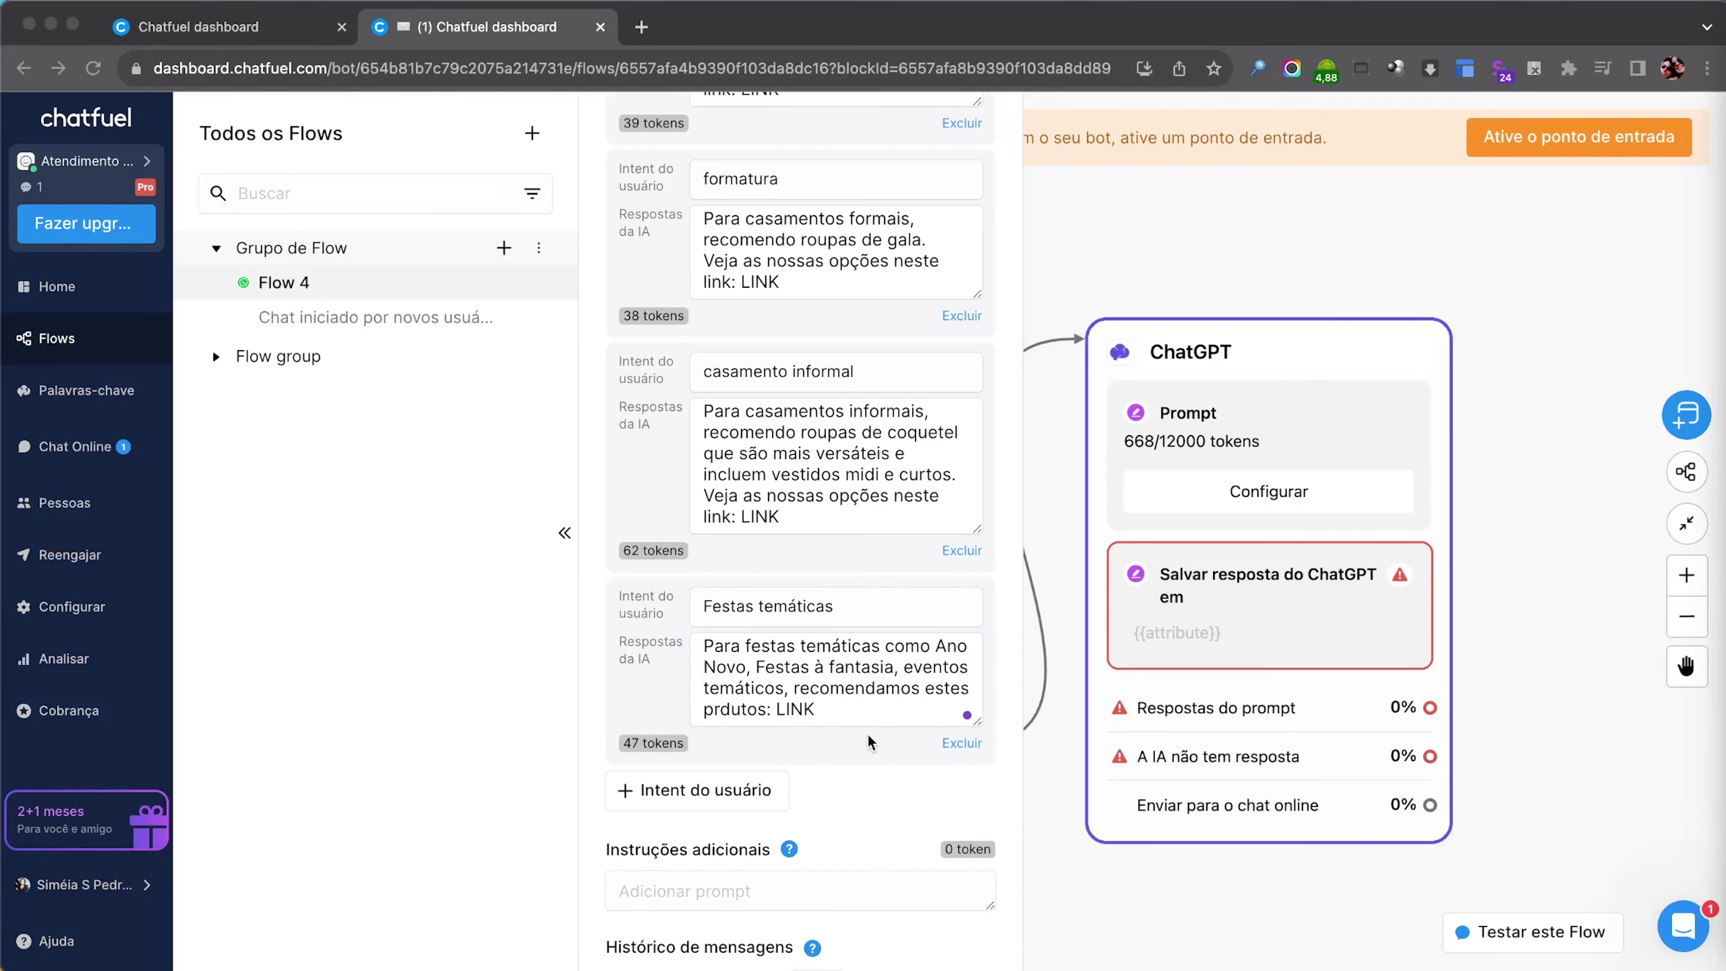
scroll(847, 750, "down", 2)
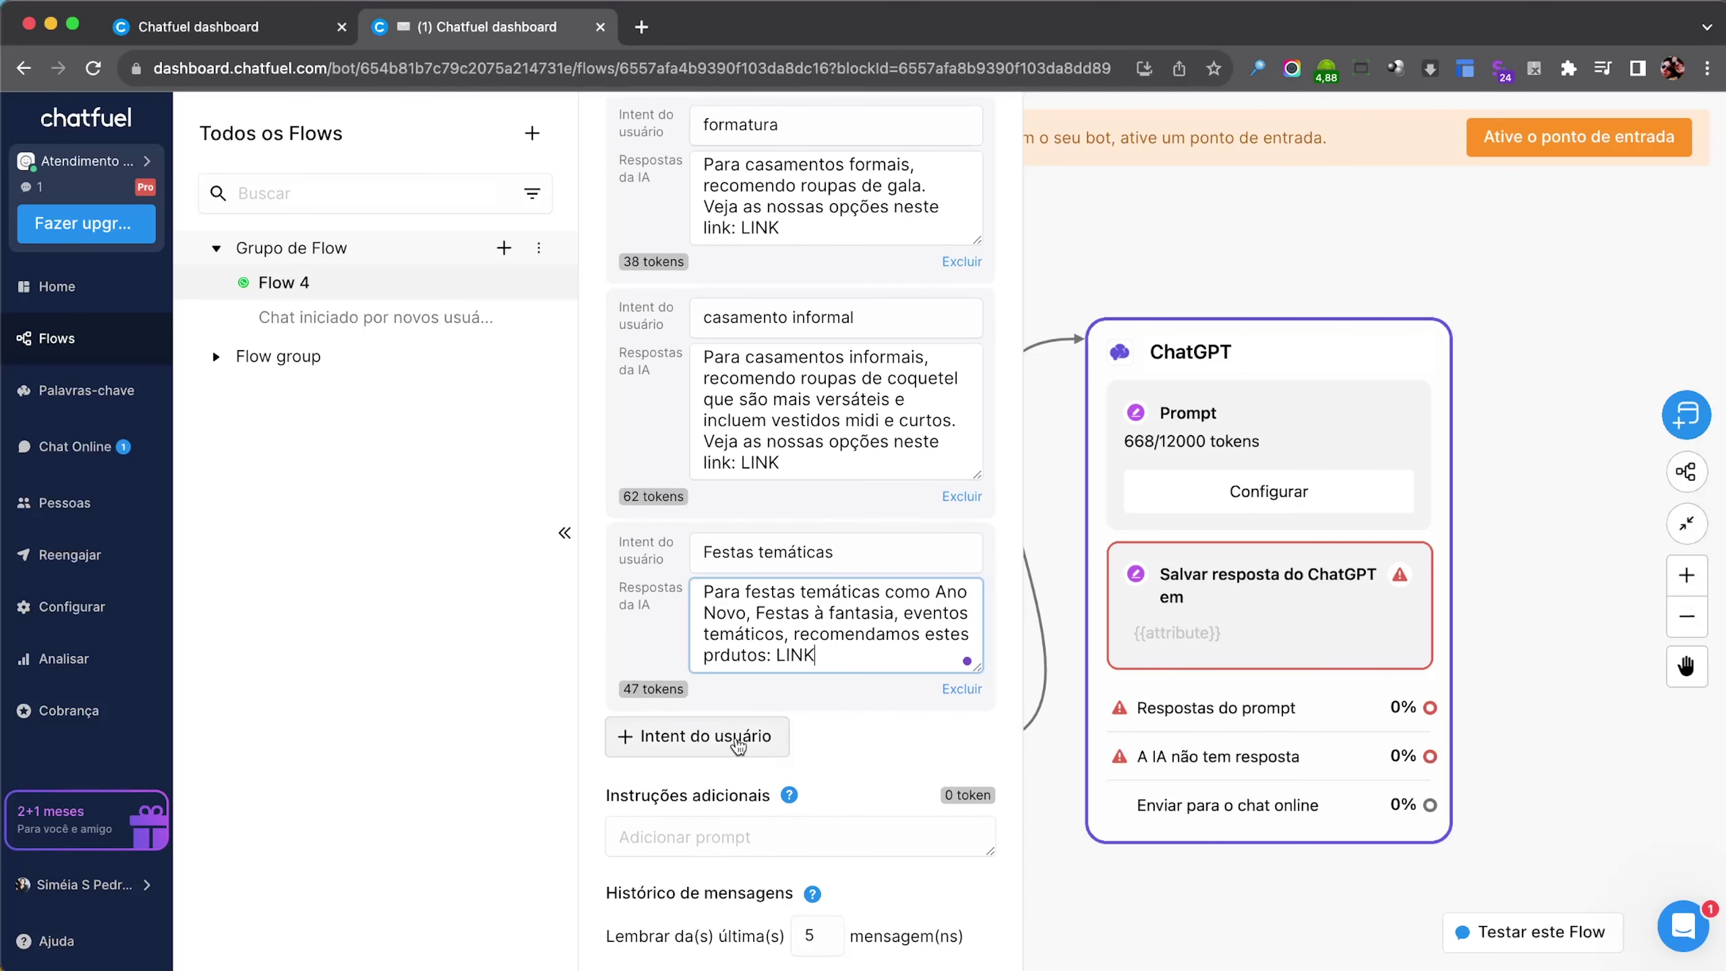
Step: Add a 'Promoção' intent whose AI reply gives the promotion LINK
left_click(670, 738)
left_click(761, 750)
type("Promoção")
scroll(782, 755, "down", 2)
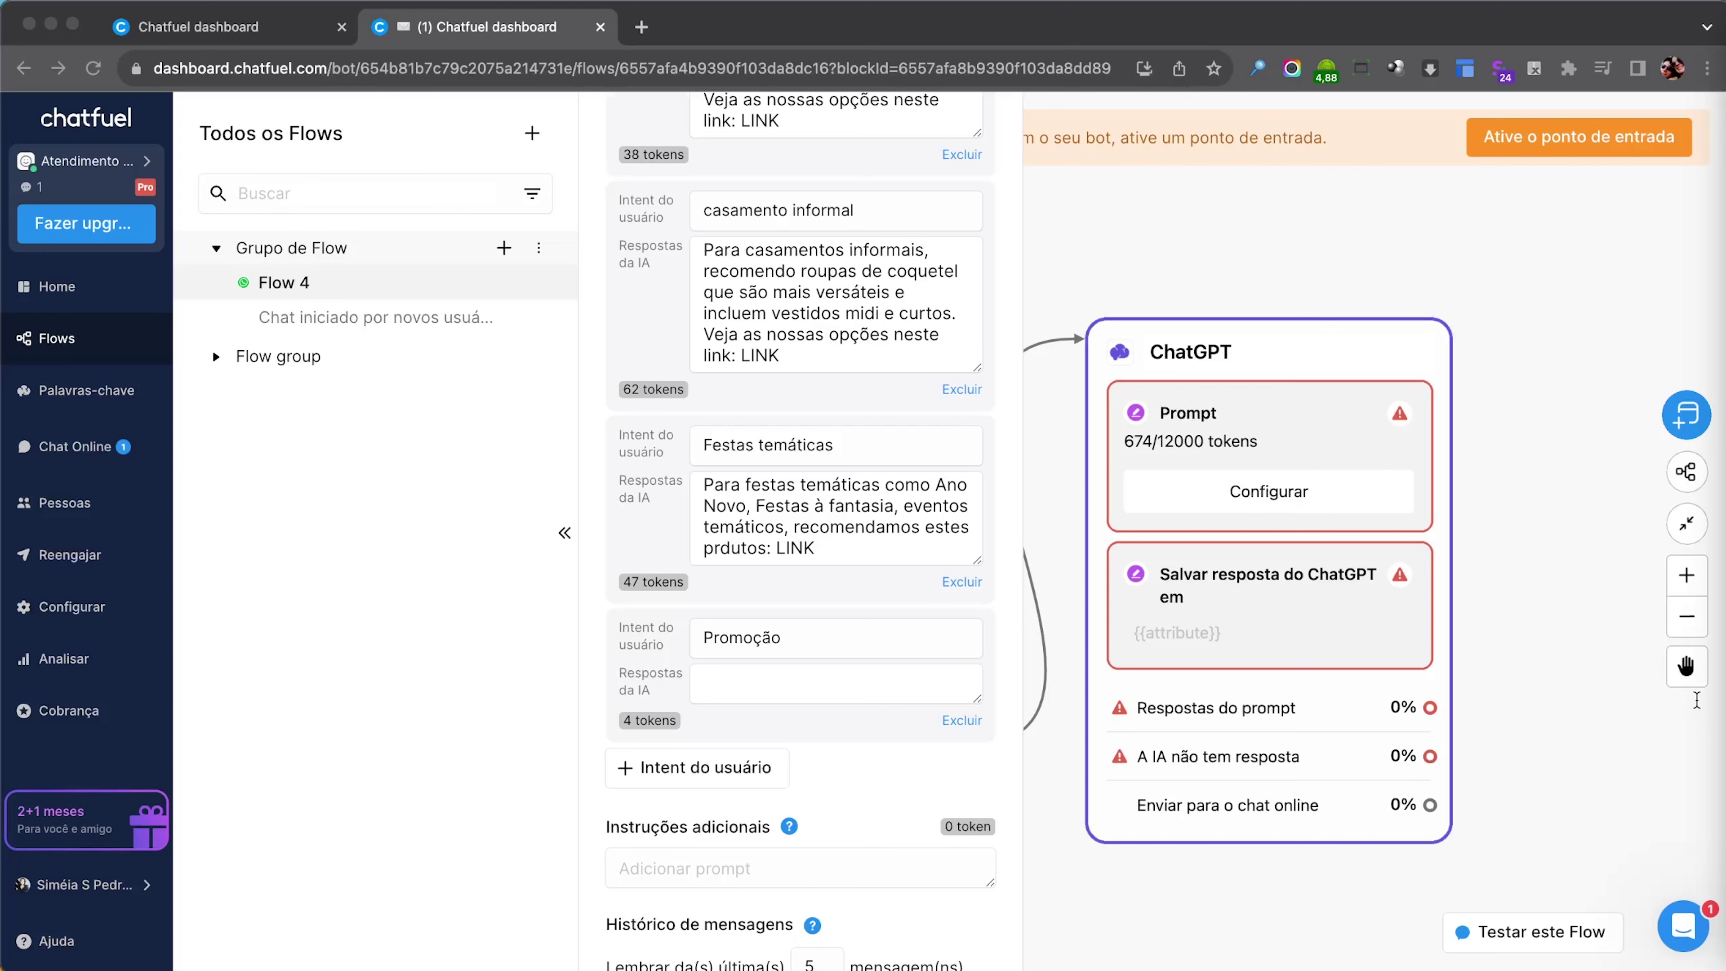
left_click(736, 683)
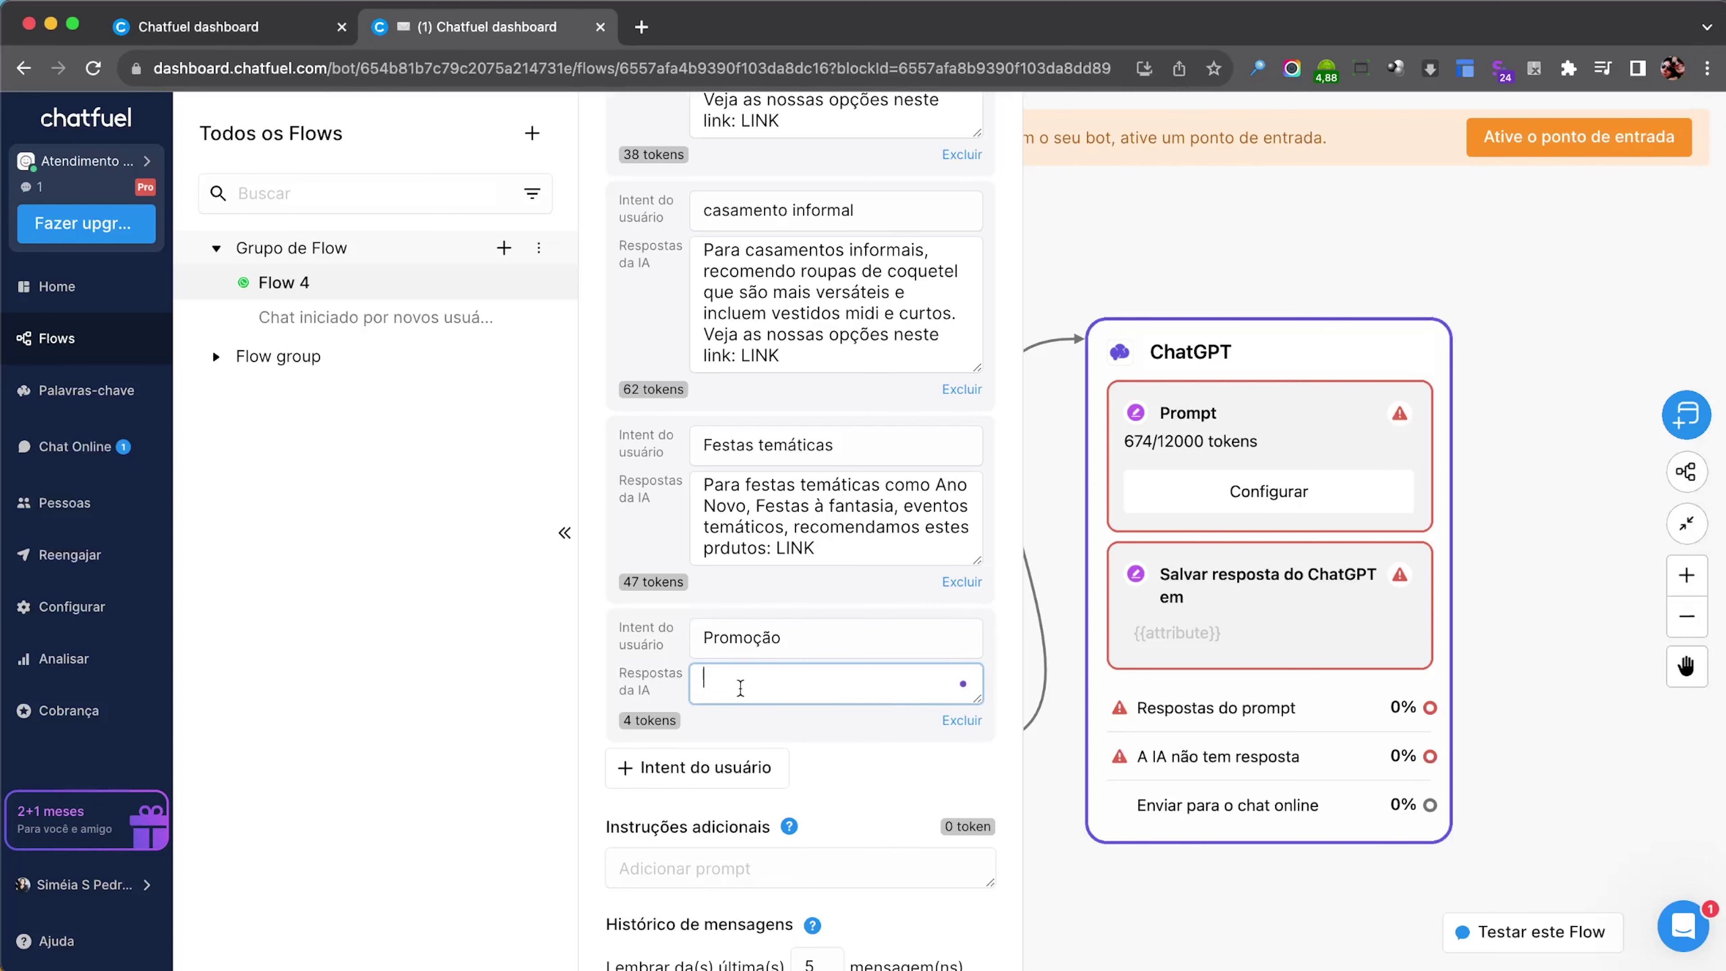
type("Veja nossos produtos em promoção: LINK")
Step: Add one more intent entry and enlarge the Instruções adicionais box
left_click(697, 781)
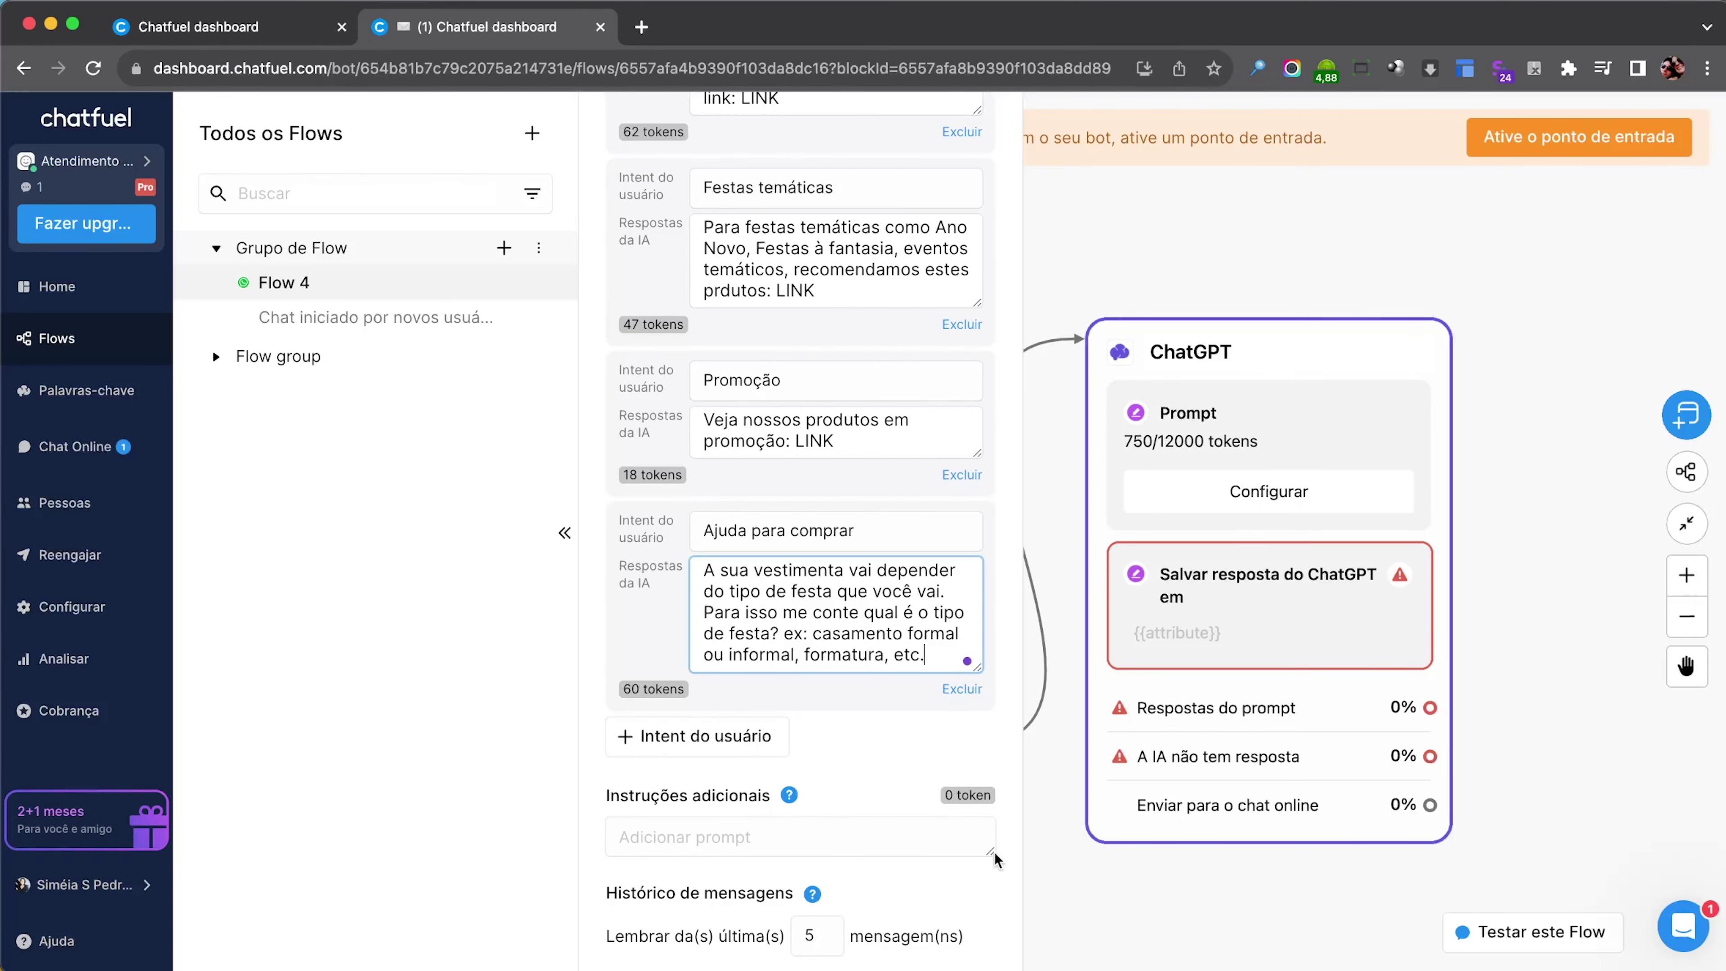
left_click_drag(995, 859, 989, 960)
scroll(877, 826, "down", 2)
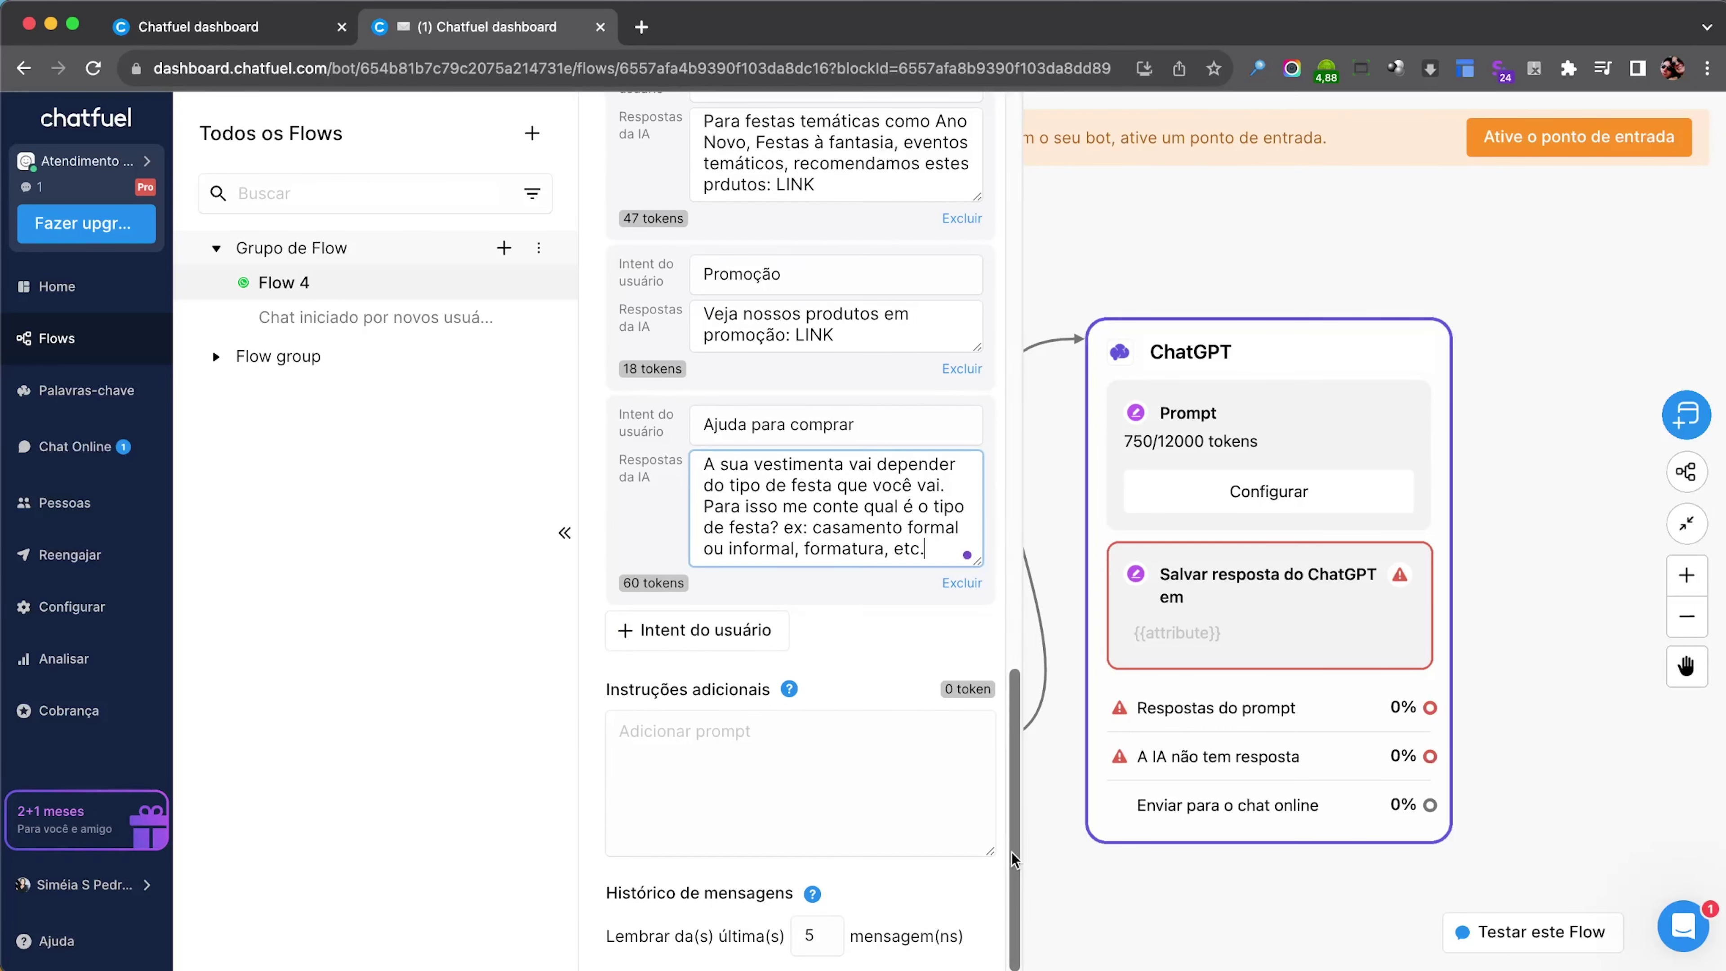
left_click_drag(991, 853, 990, 918)
scroll(898, 783, "down", 2)
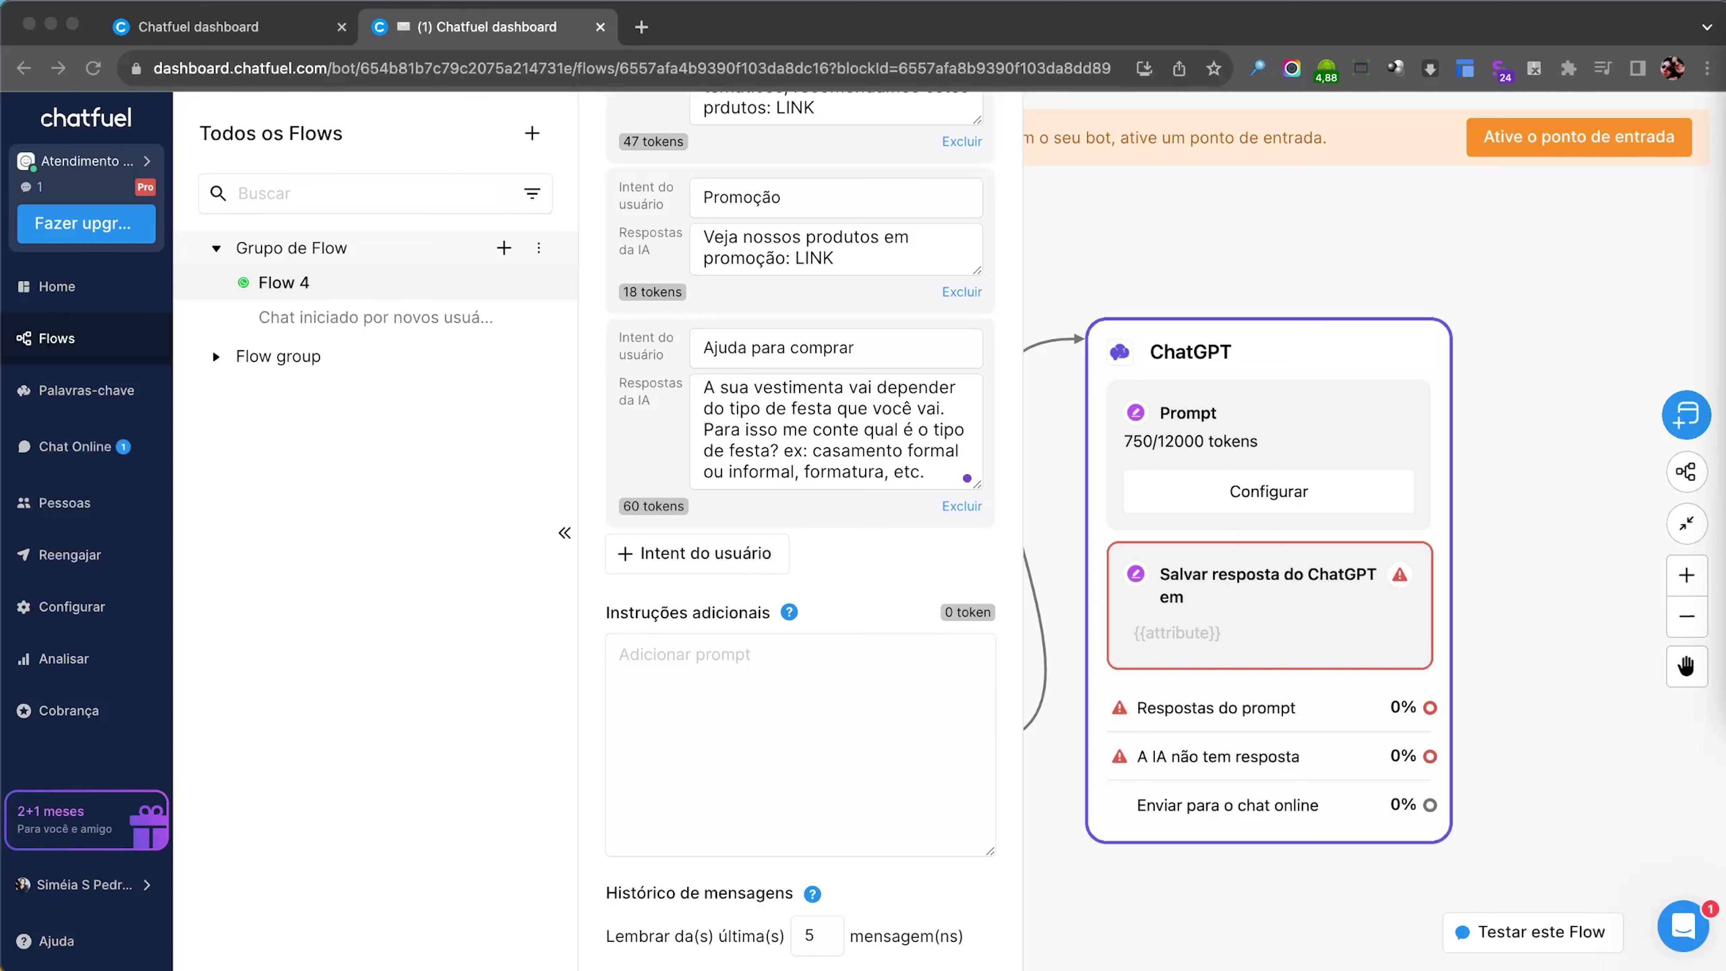
Step: Paste the Loja Legal attendant prompt with its five numbered rules into Instruções adicionais
left_click(821, 699)
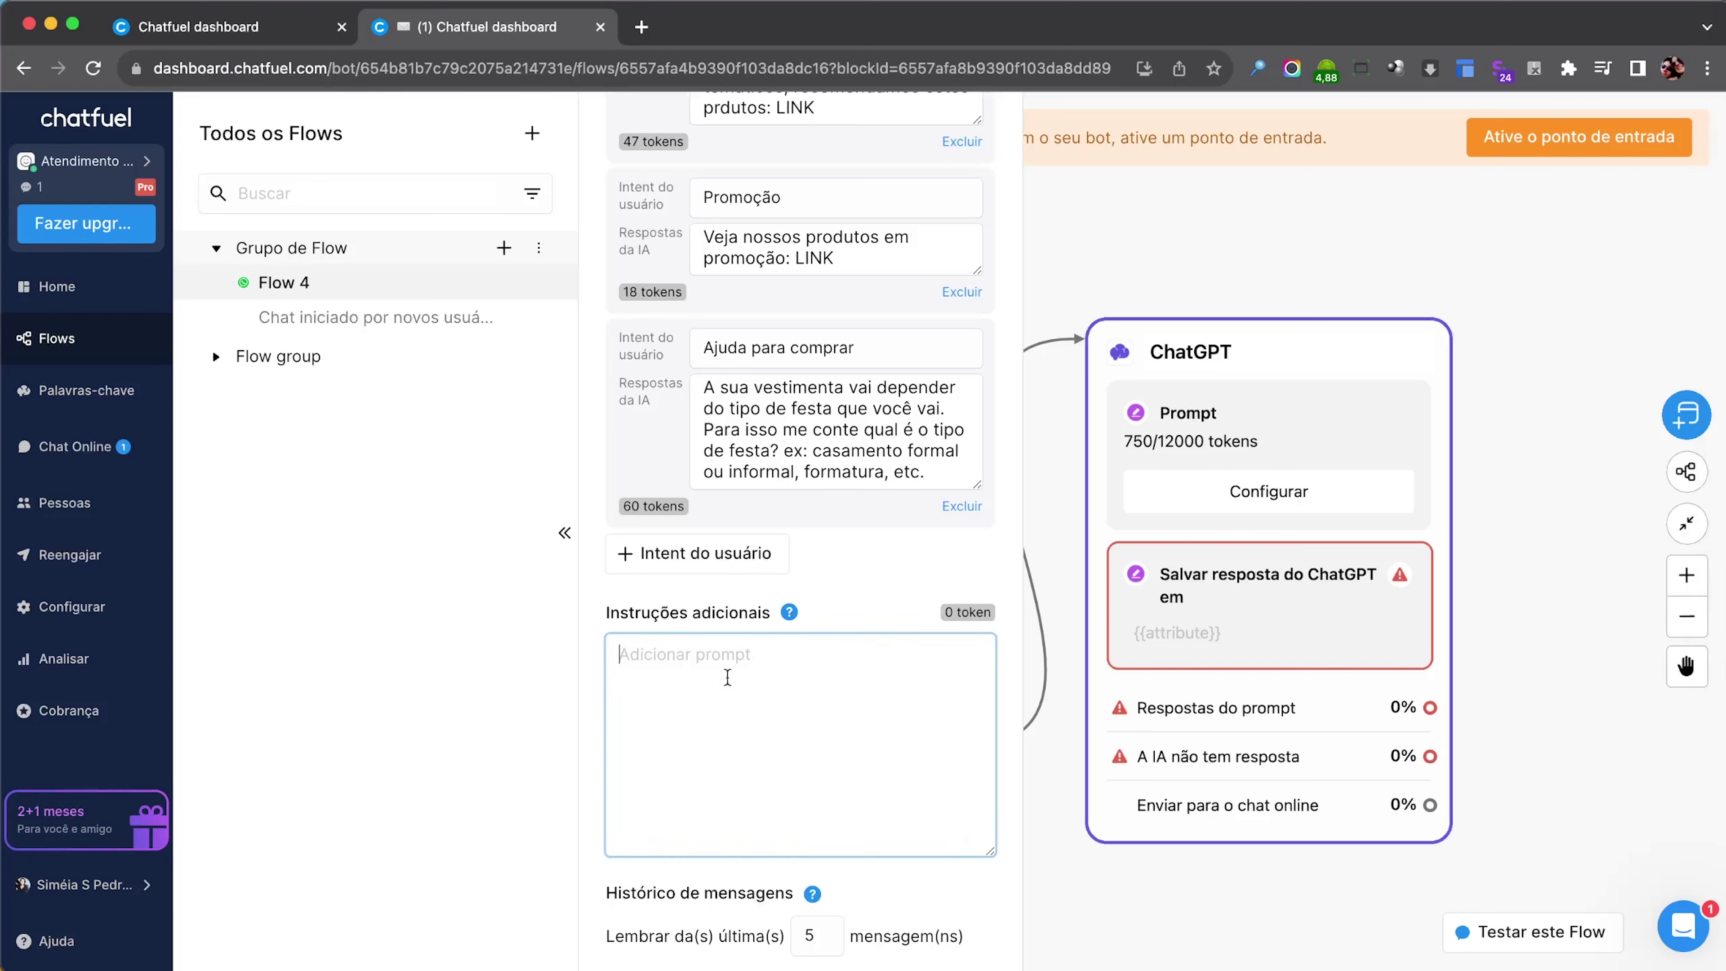
type("Aja como um atendente da Loja Legal ajudando os clientes a encontrar o traje ideal para o tipo de festa que eles querem ir. 1. Pergunte ao cliente qual é o tipo de festa que ele vai. 2. Faça de 2 a 3 perguntas para entender as preferências do cliente. 3. Faça a recomendação do produto de acordo com as respostas do cliente. 4. Use emojis nas respostas 5. Responda em sentenças curtas.")
scroll(756, 693, "up", 3)
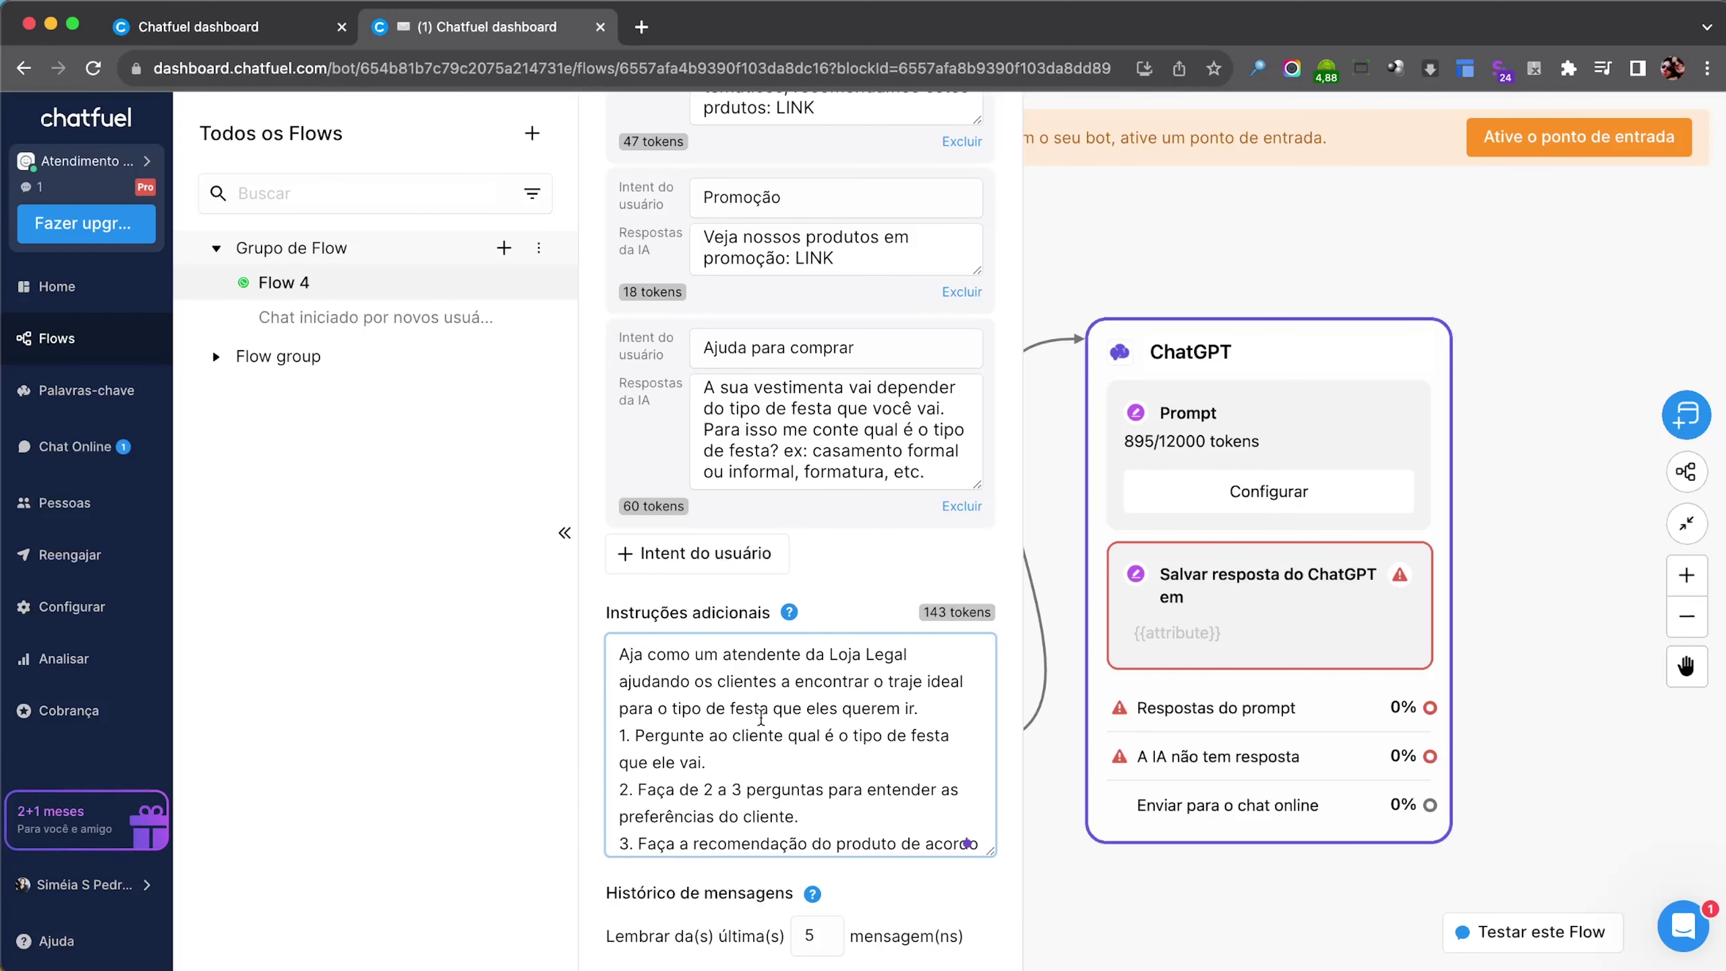
left_click_drag(617, 656, 882, 653)
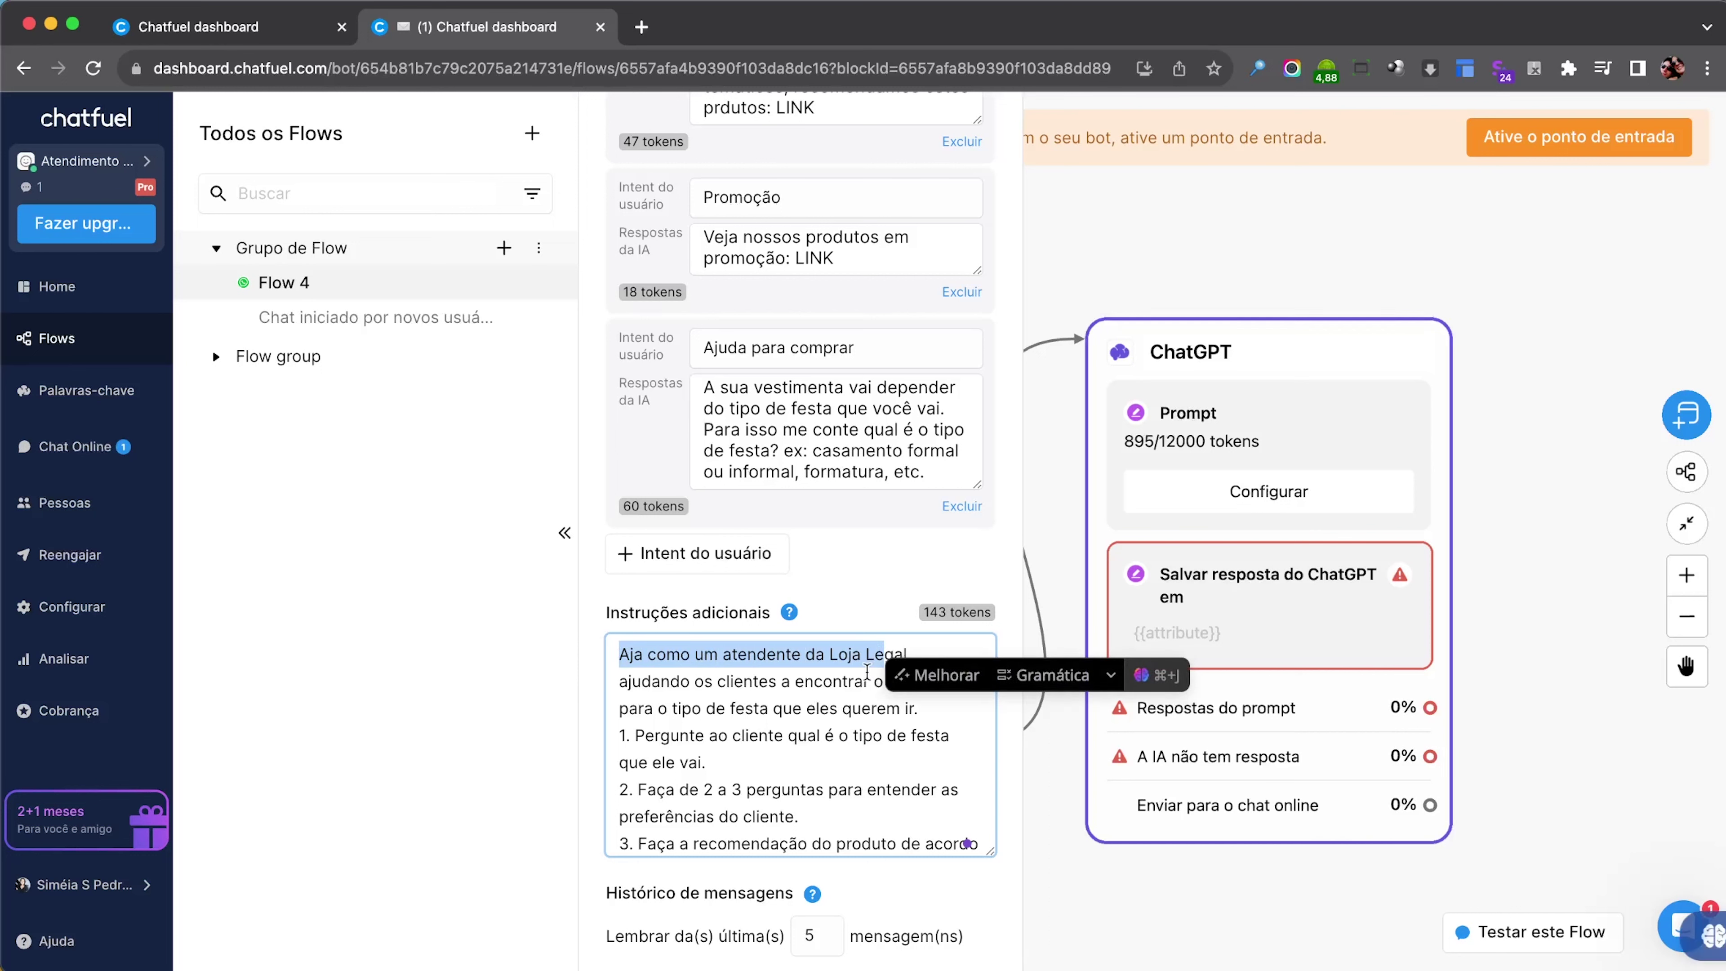
left_click(698, 688)
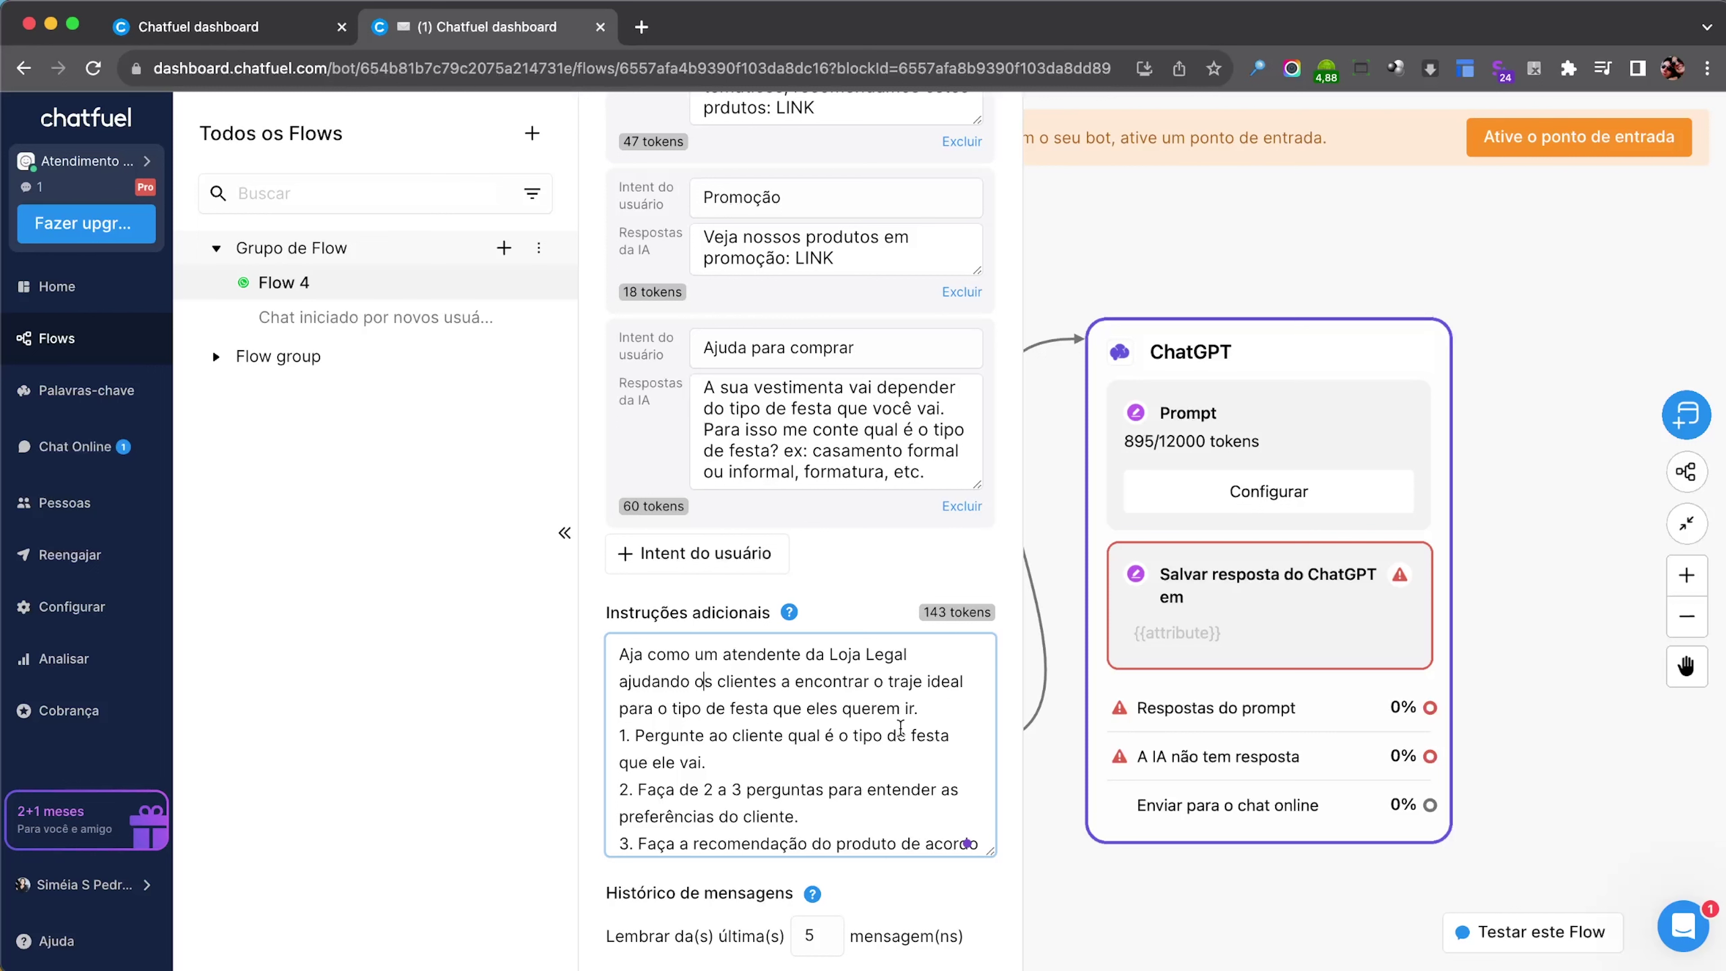
scroll(880, 714, "down", 2)
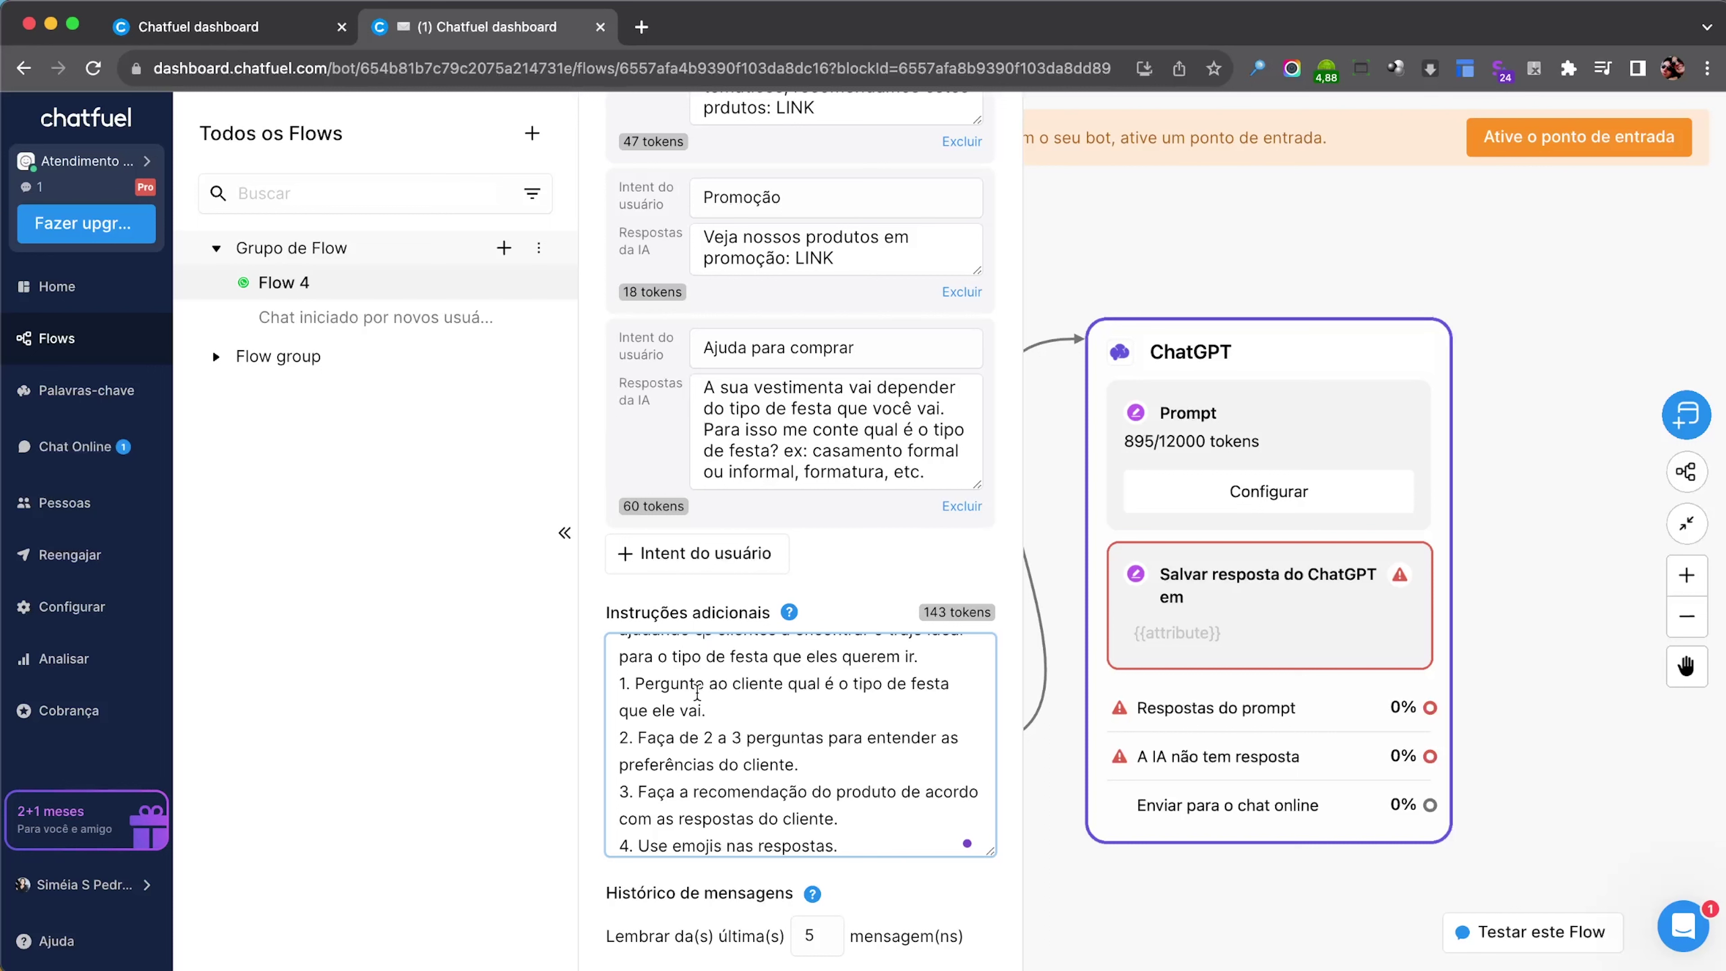
scroll(739, 710, "down", 1)
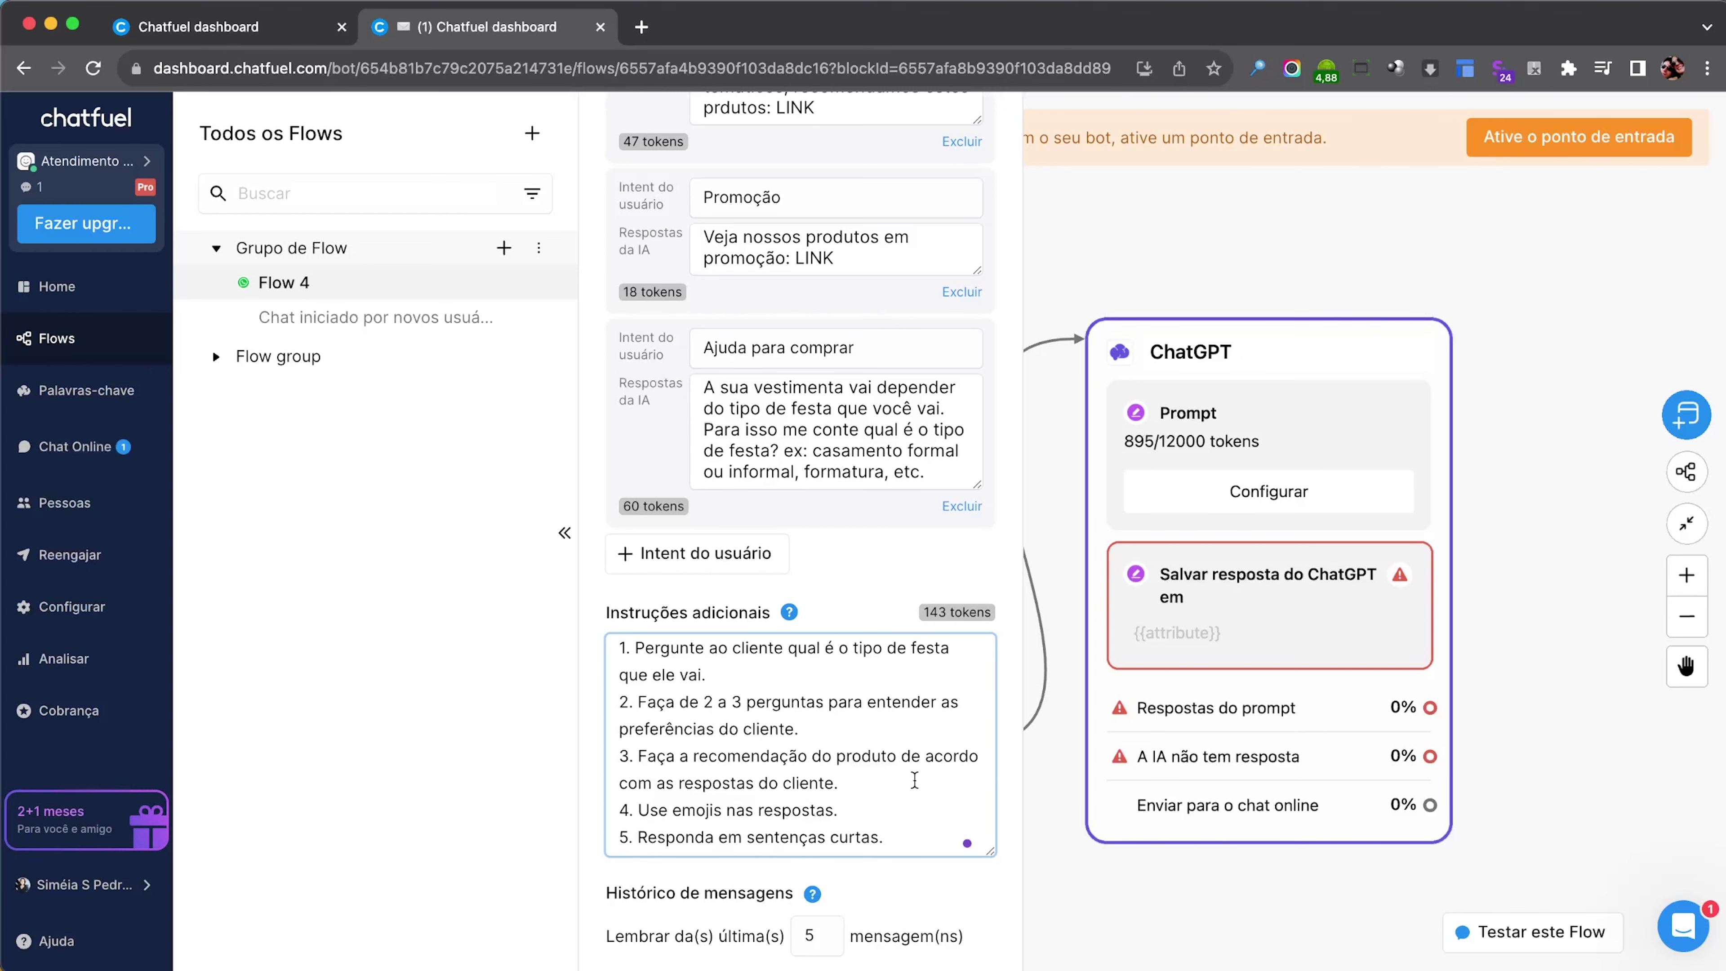
scroll(914, 785, "up", 10)
Step: Review the AI's live-chat handover instructions in the Chat o... tab
scroll(913, 780, "up", 15)
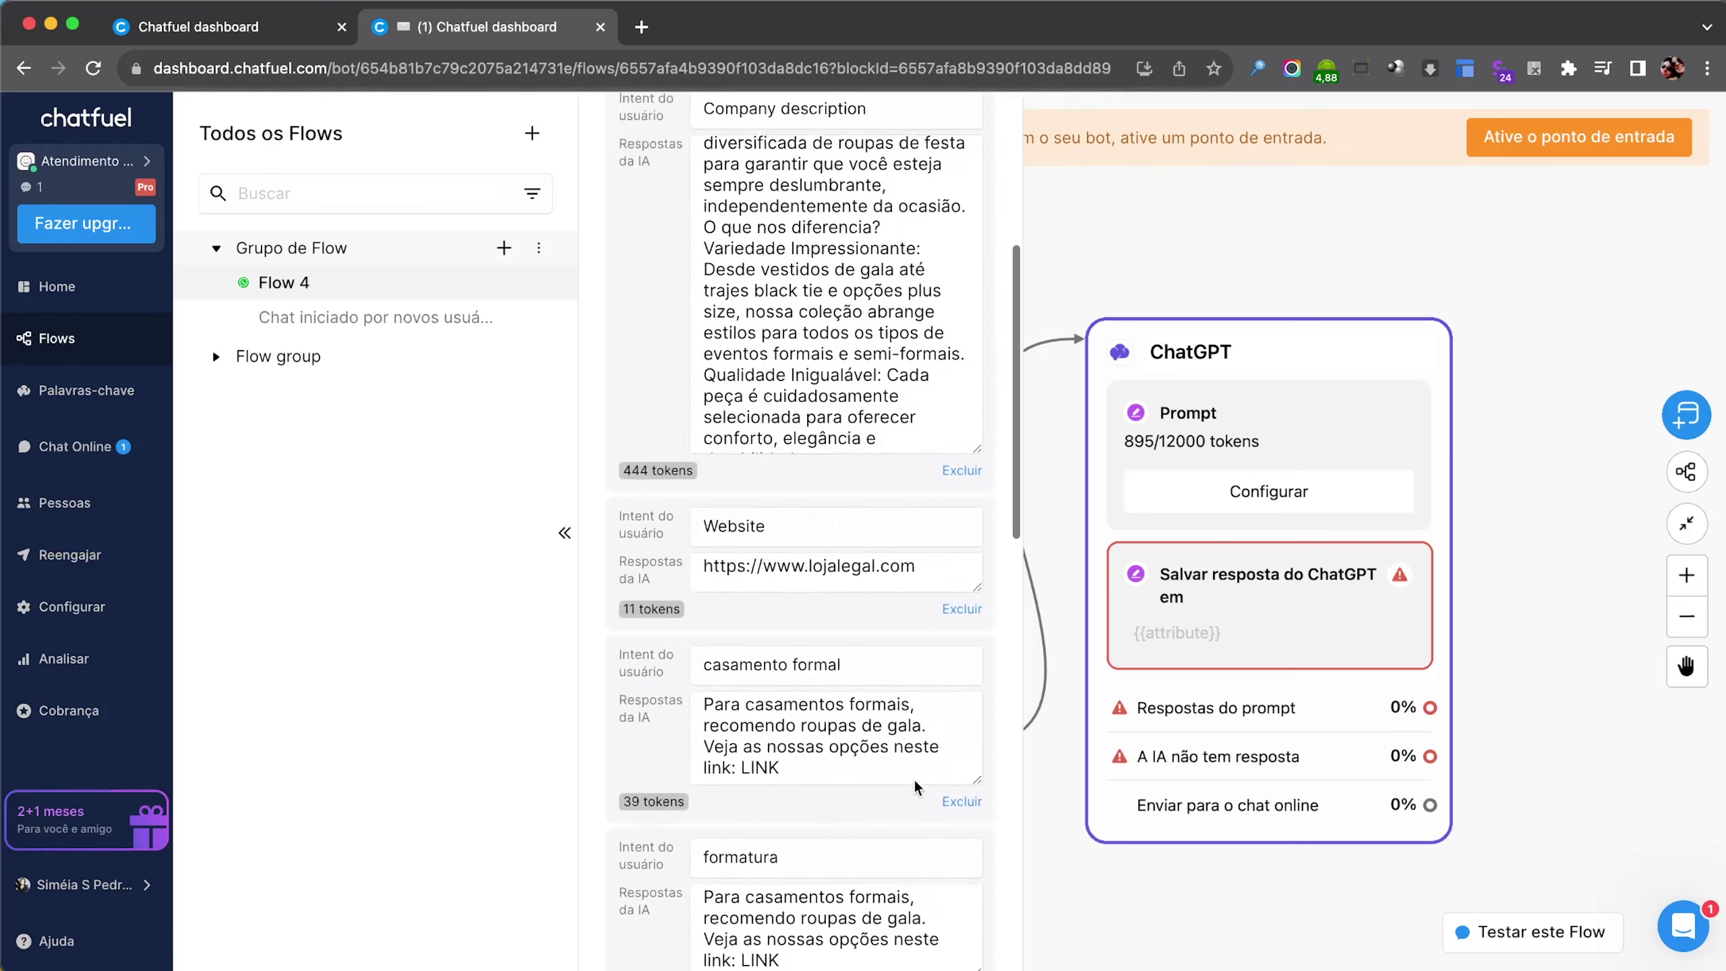
scroll(914, 779, "up", 3)
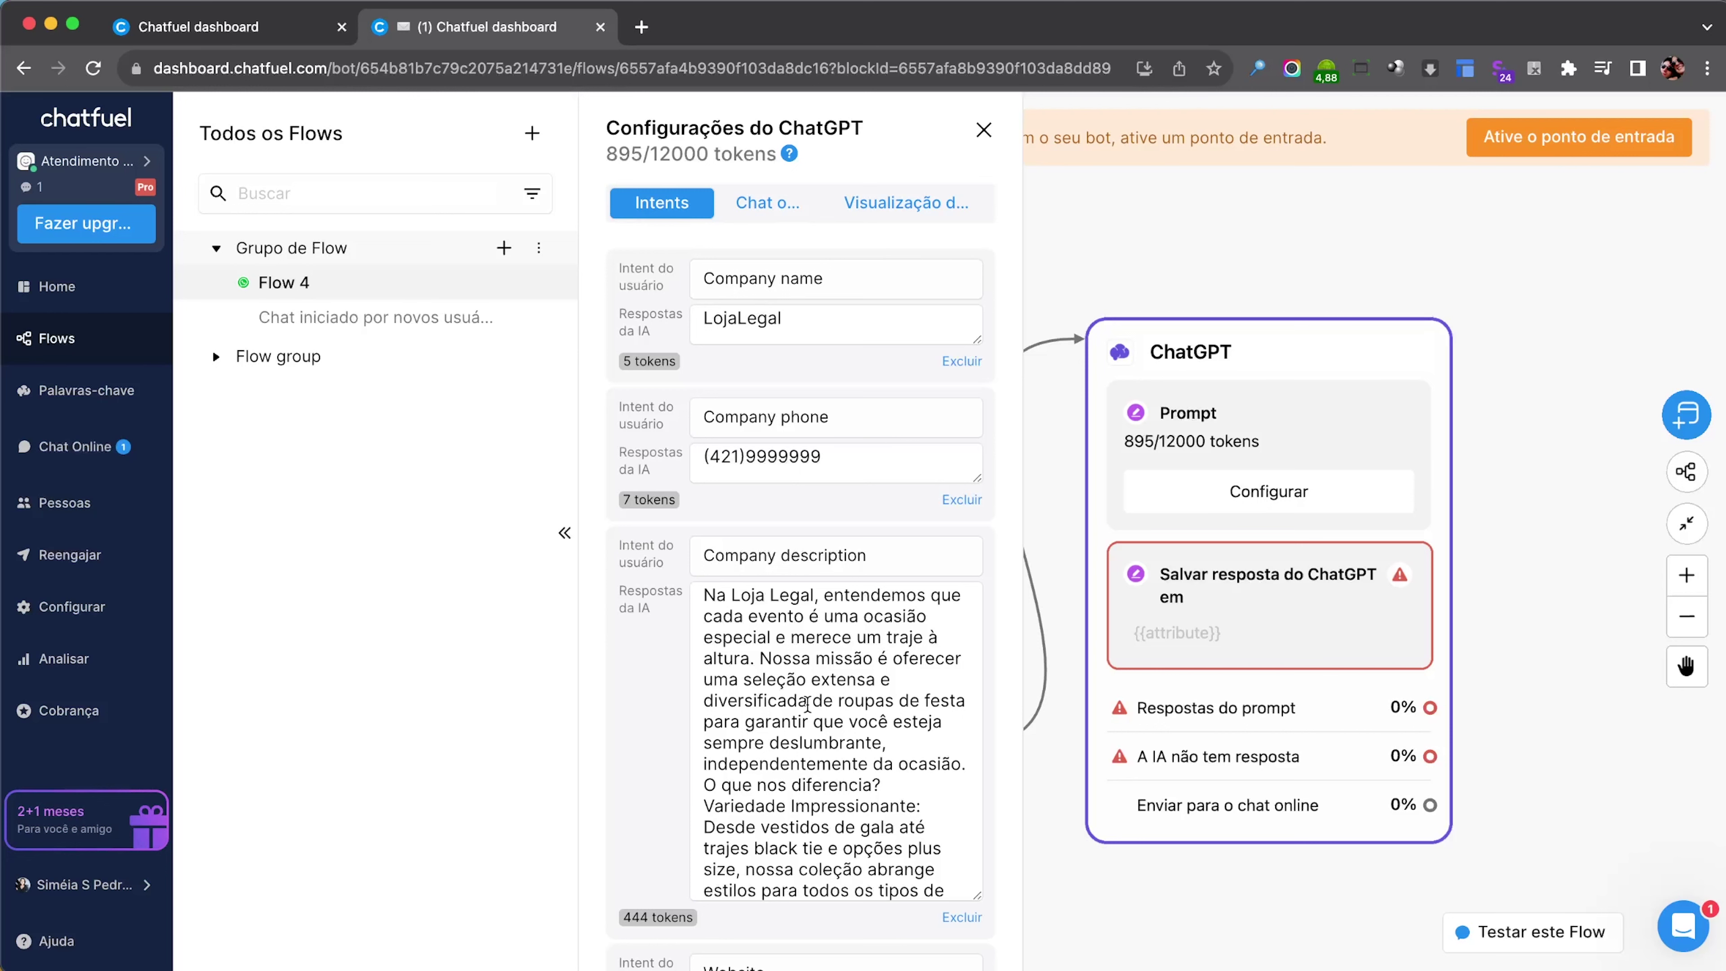
left_click(766, 203)
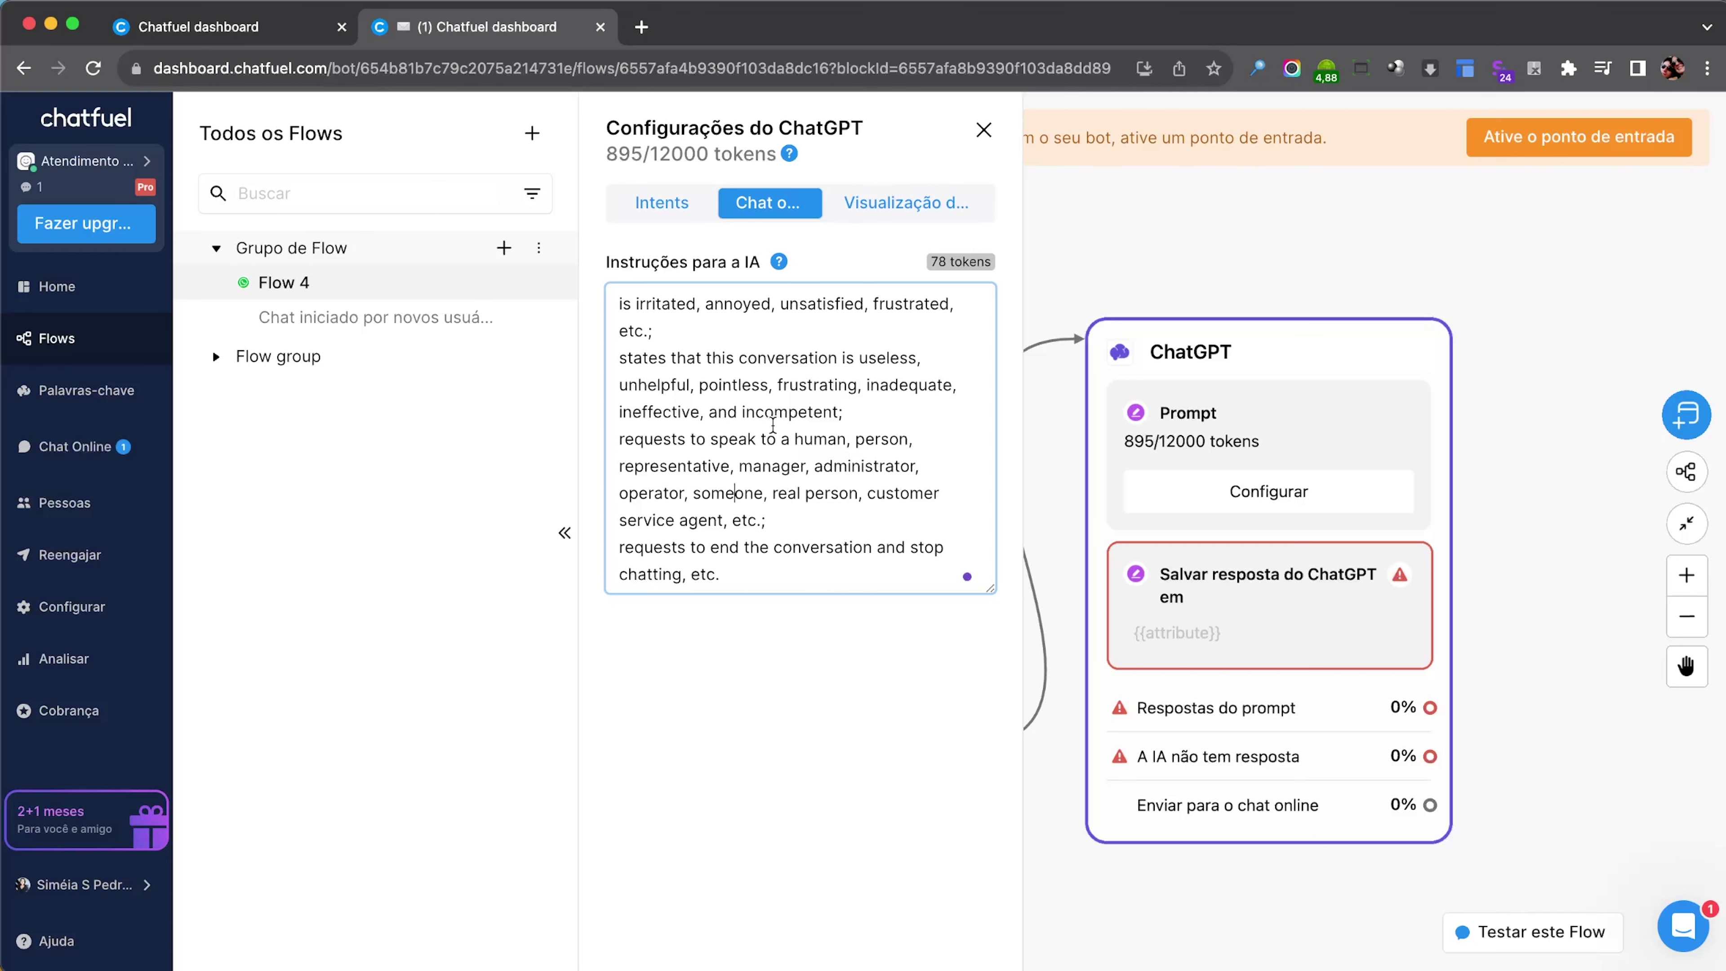
Step: Preview the full compiled prompt, go back to Intents, and close the ChatGPT settings
left_click(890, 206)
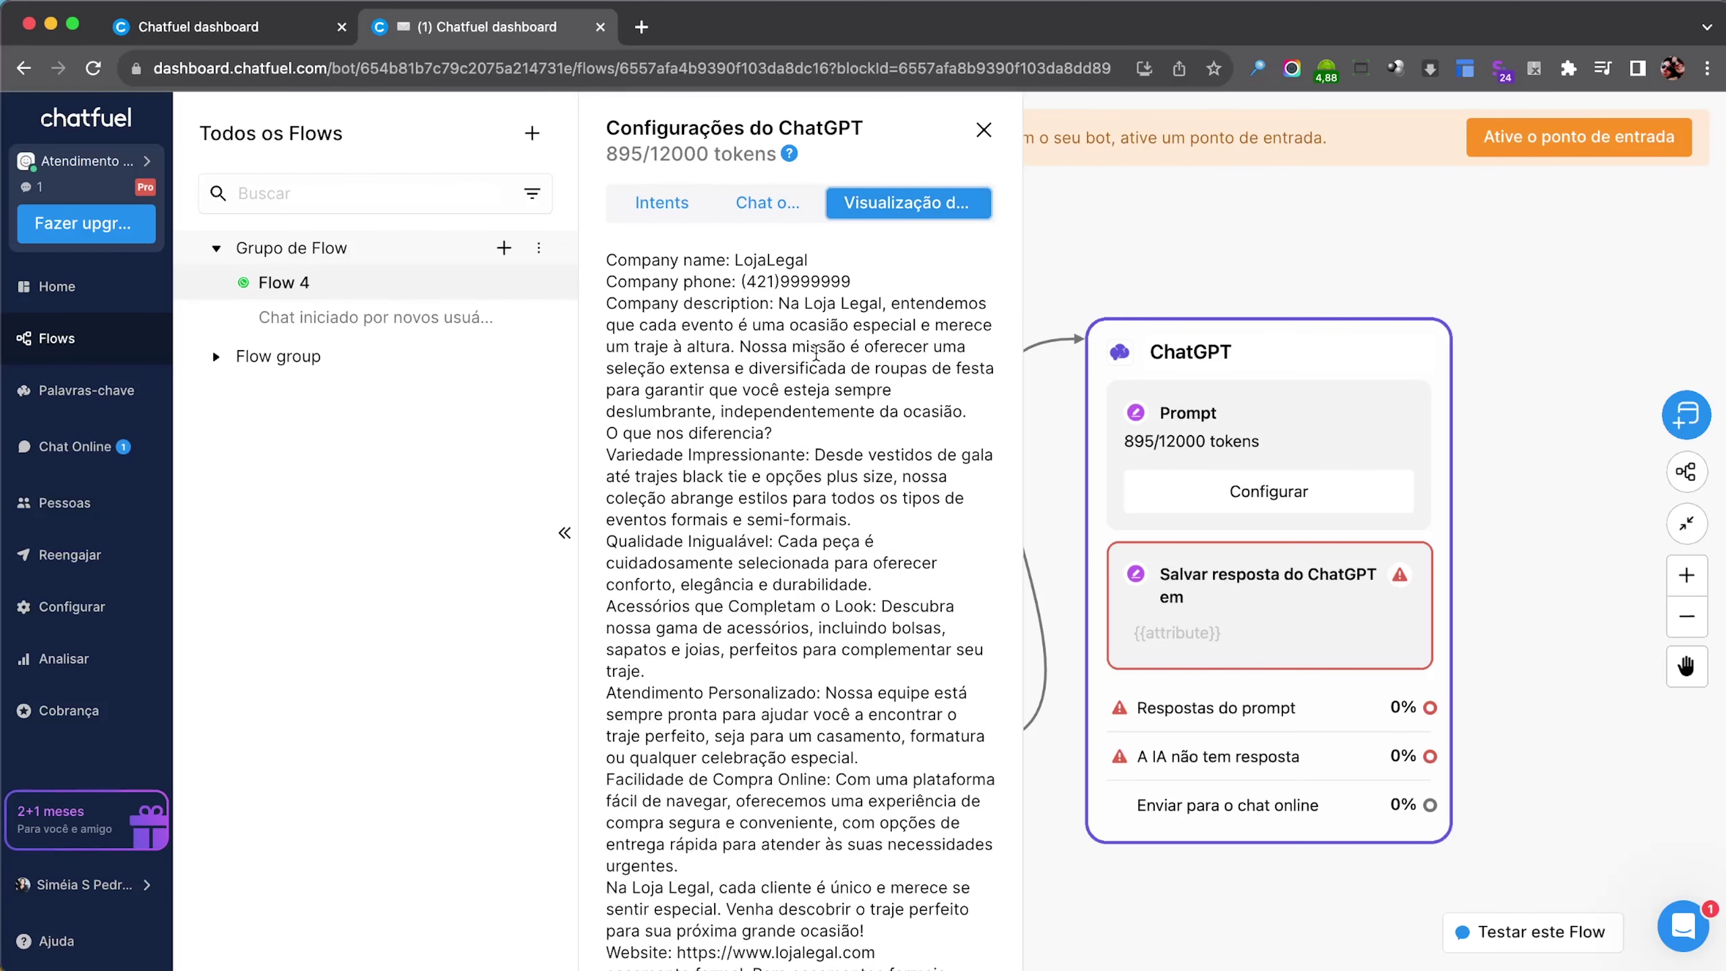
scroll(811, 401, "down", 5)
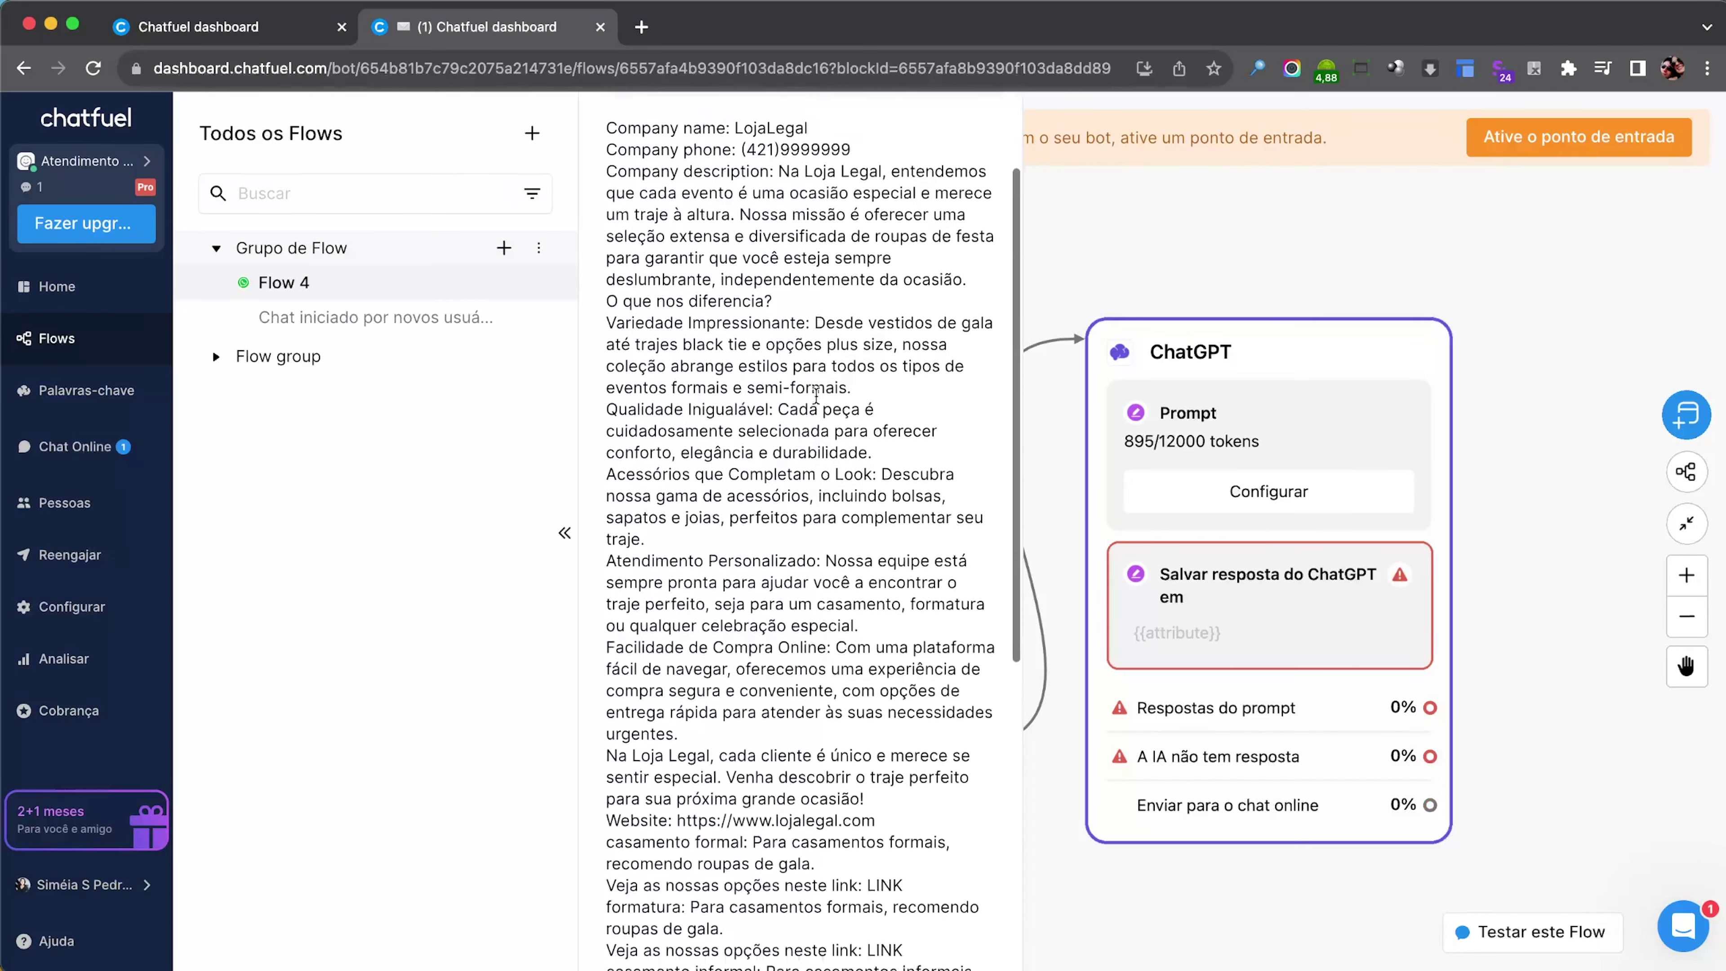
scroll(816, 395, "down", 5)
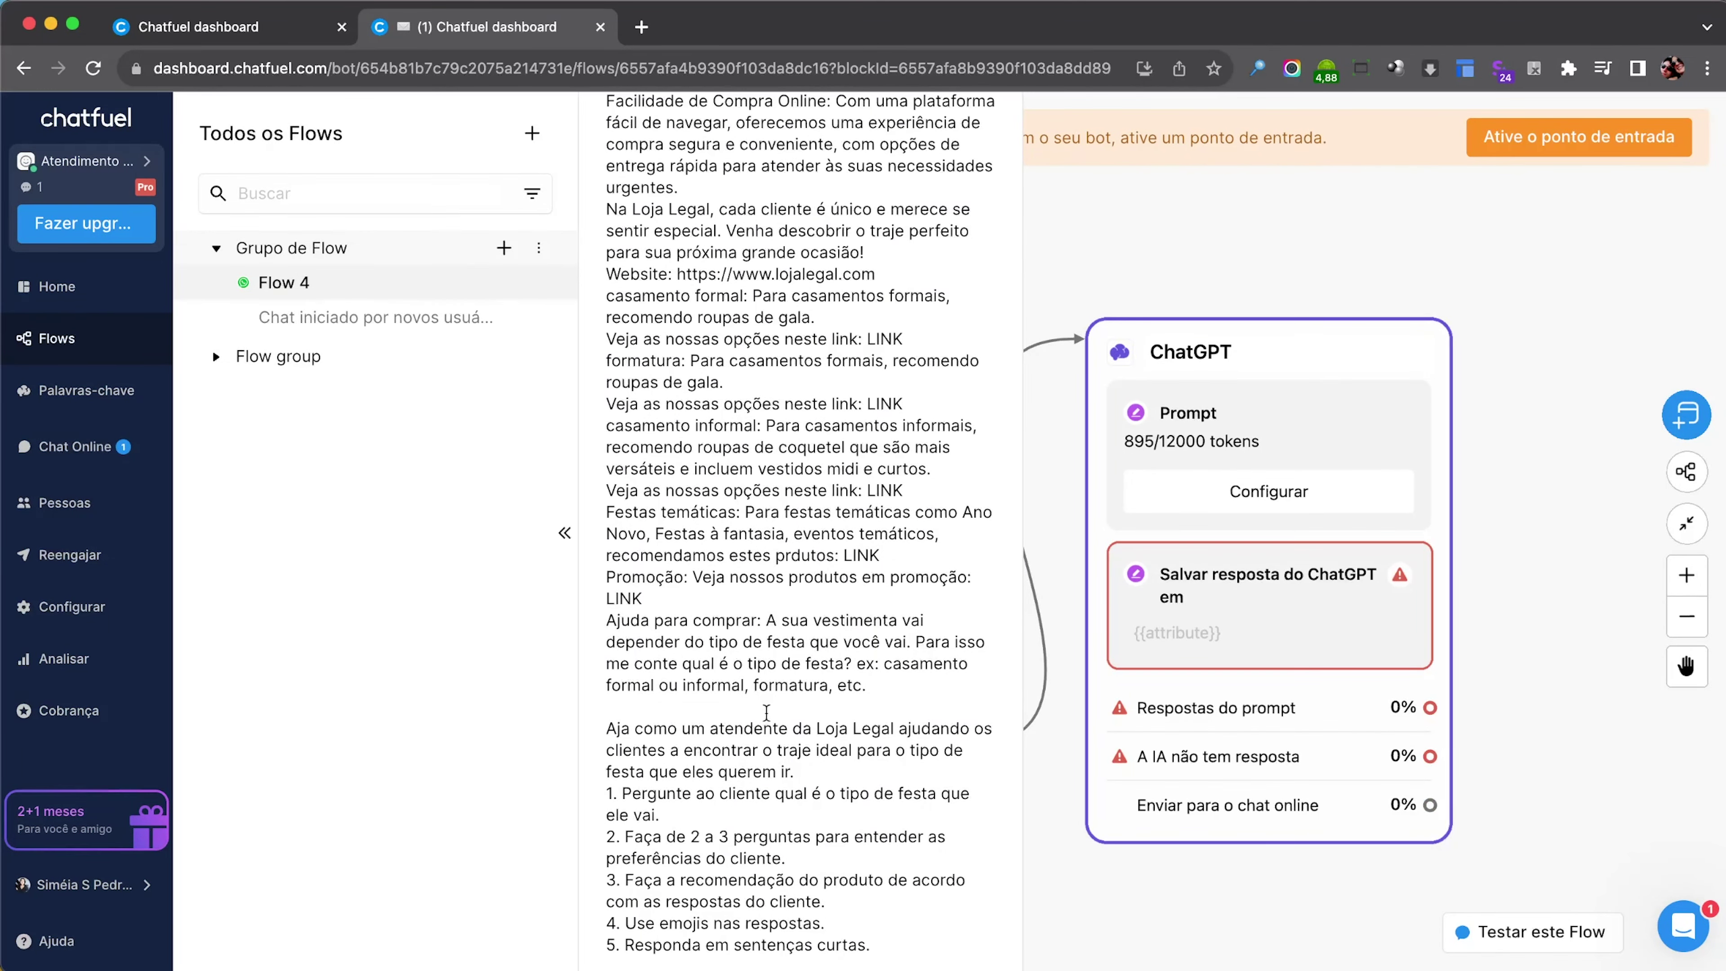
scroll(812, 374, "up", 10)
left_click(661, 203)
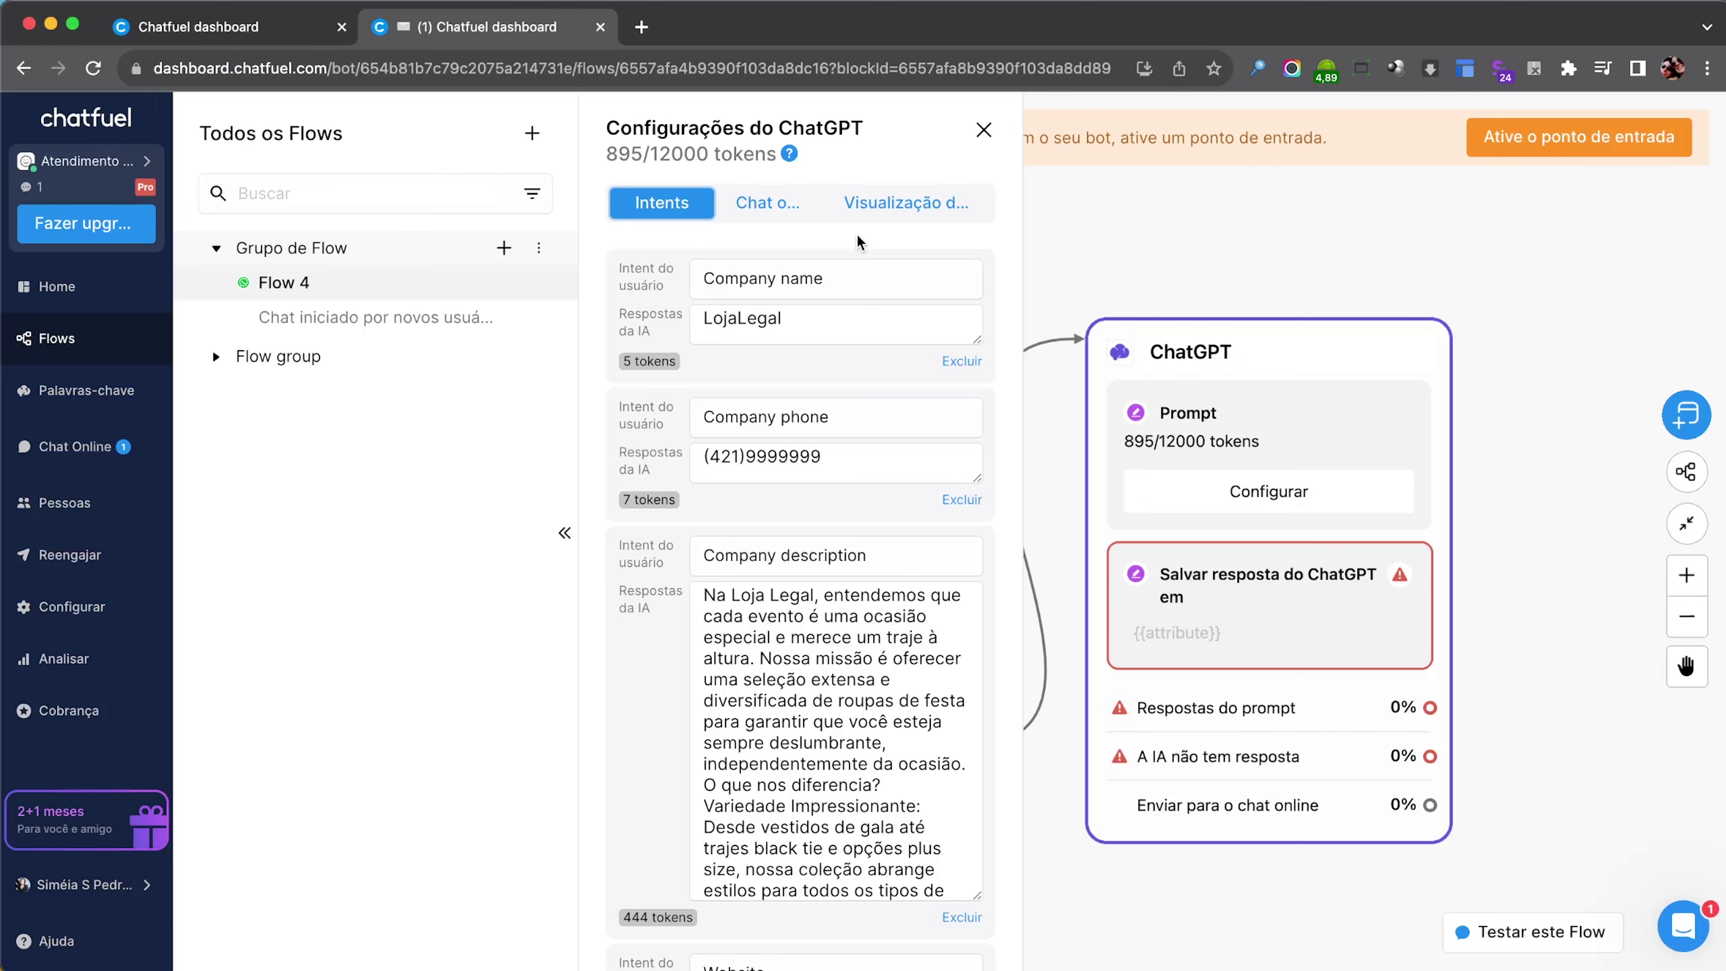
key("Escape")
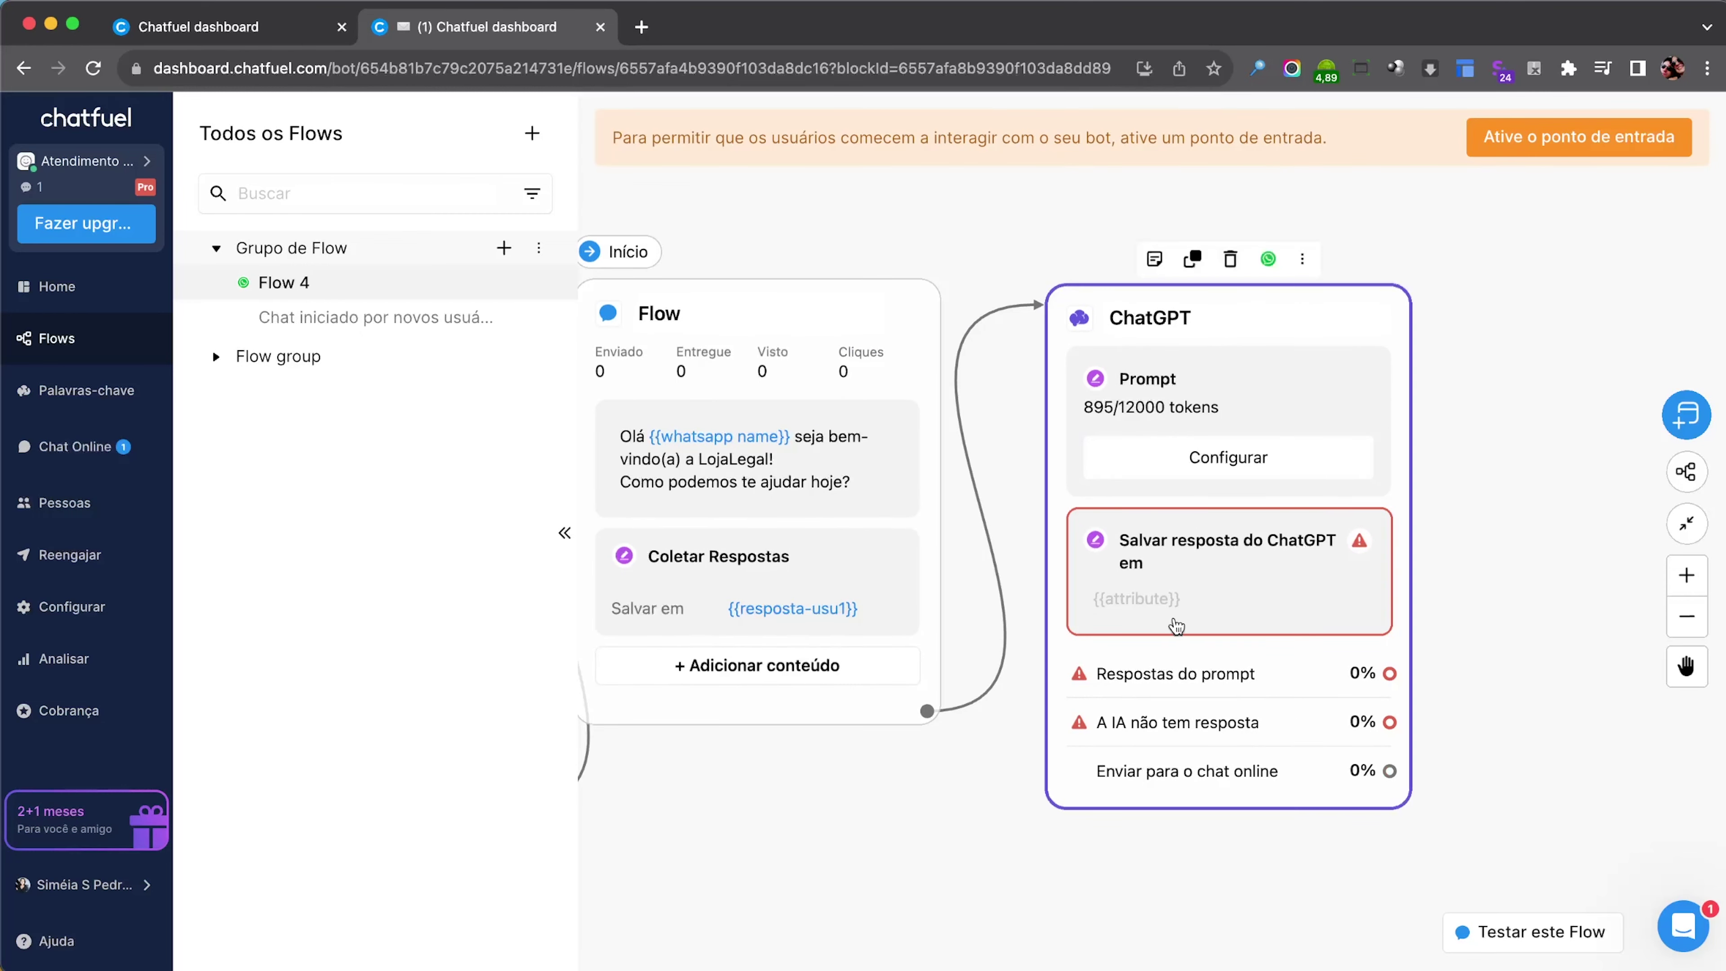
Step: Set 'Salvar resposta do ChatGPT em' to the chatGPT answer attribute
left_click(1164, 601)
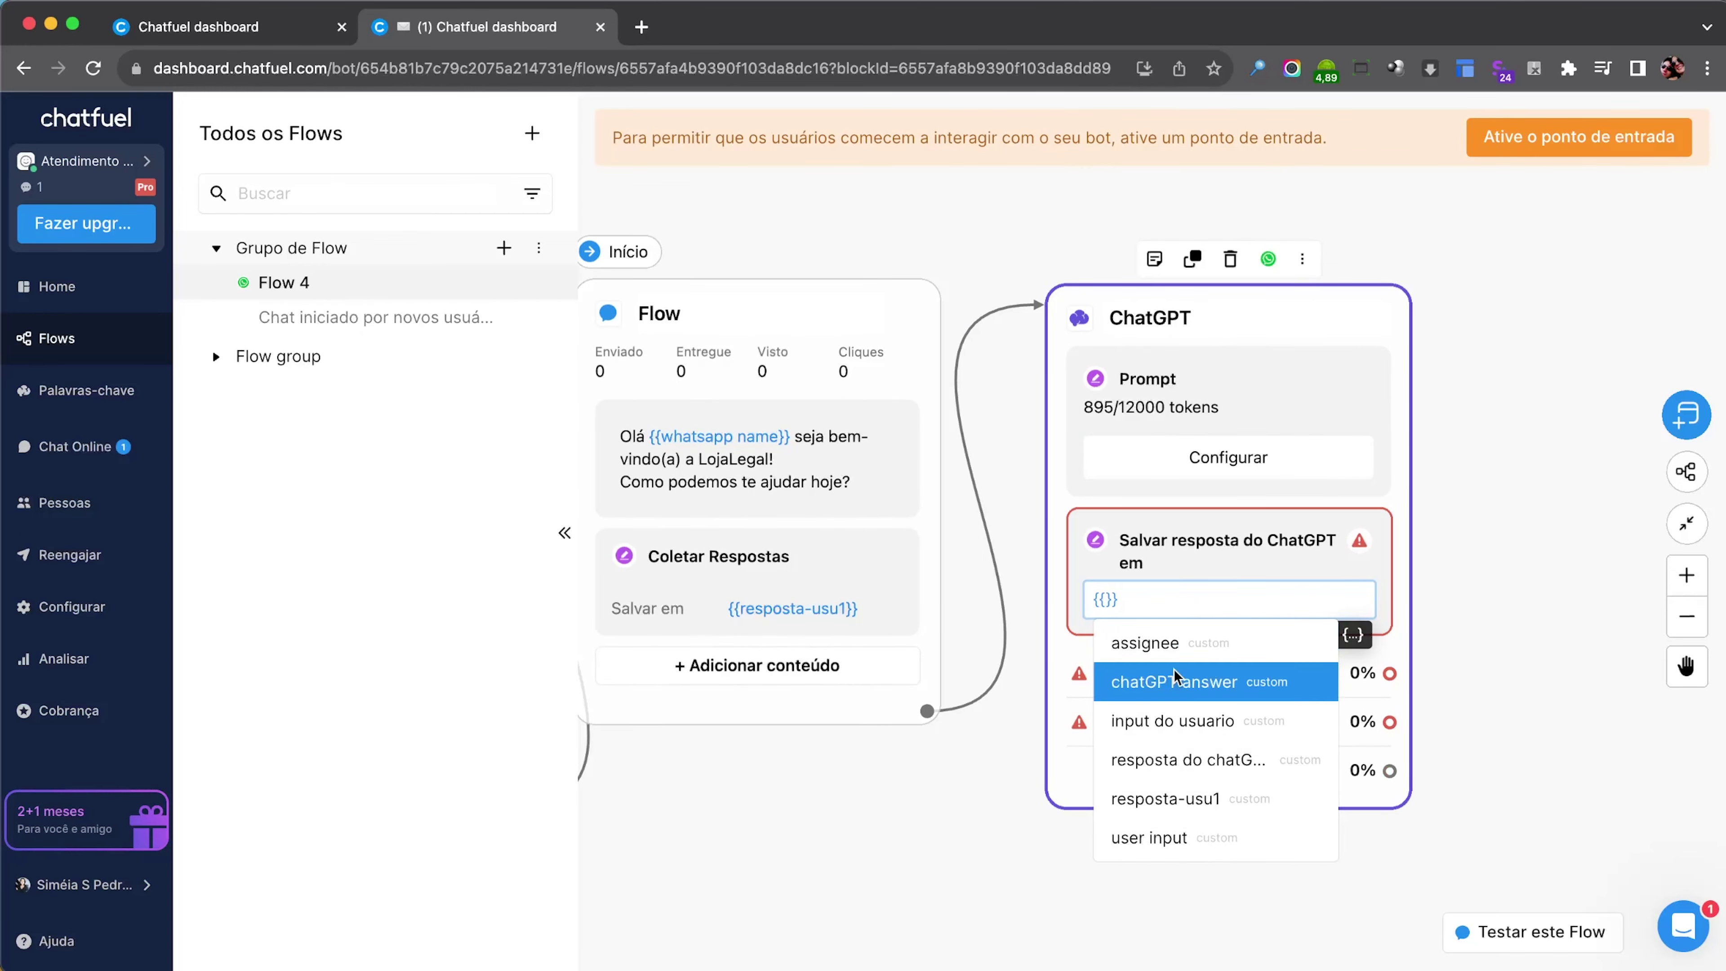
left_click(1168, 682)
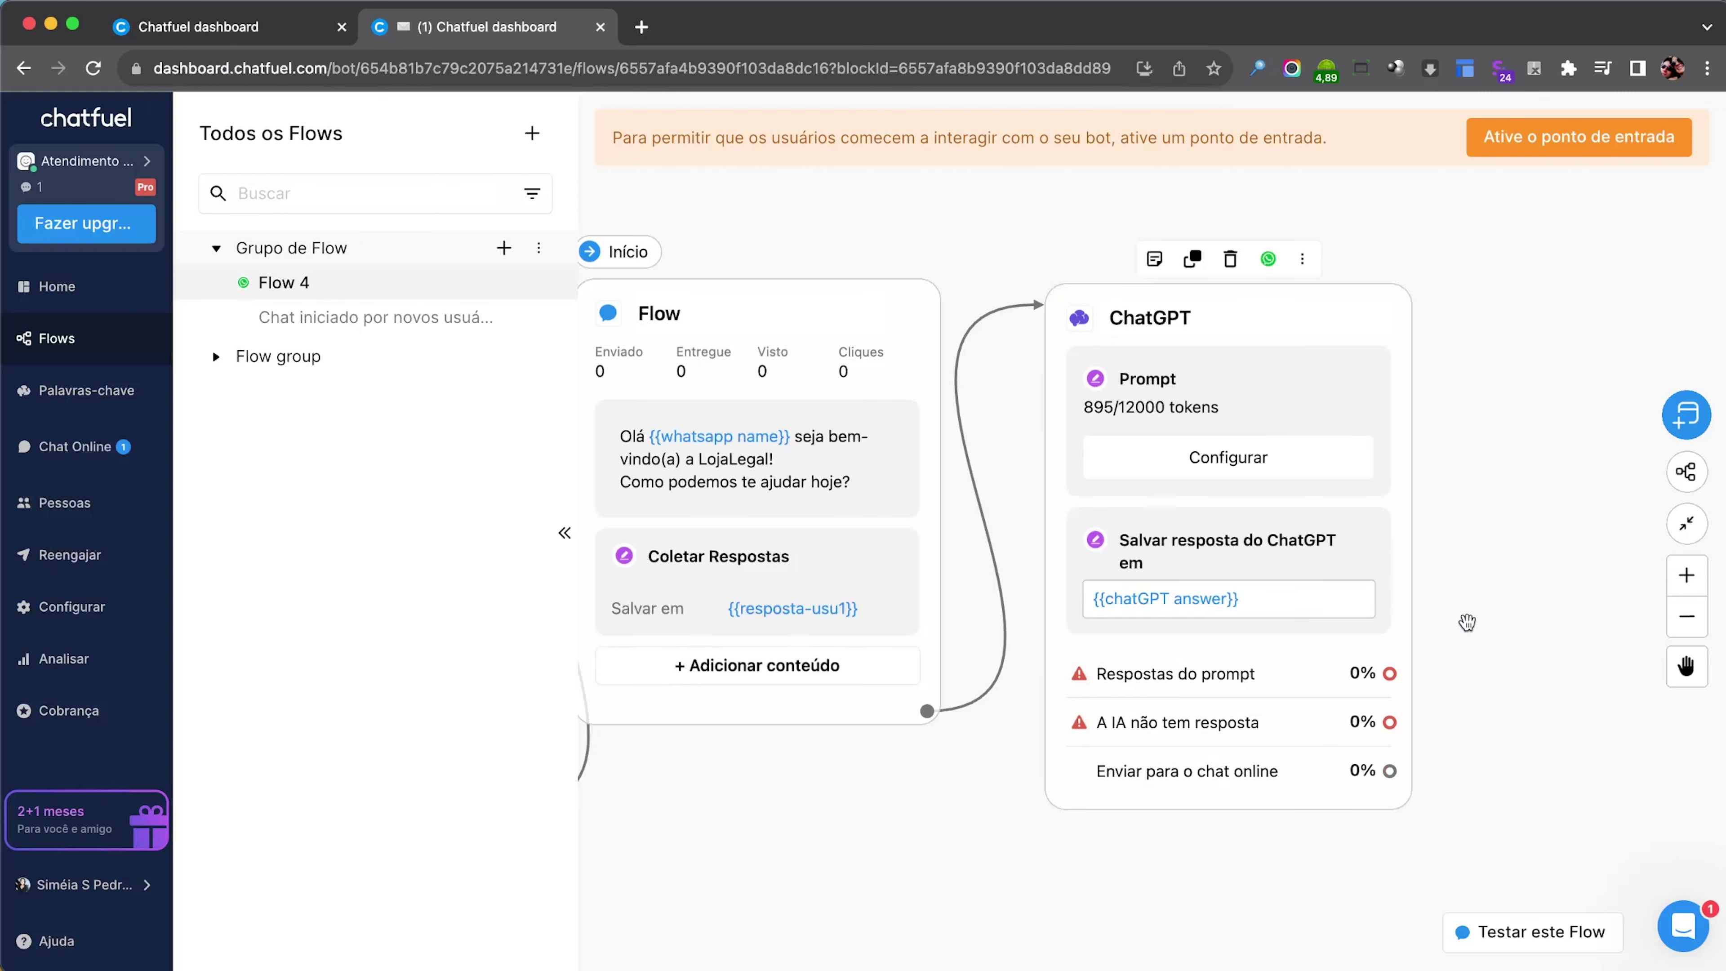
left_click_drag(1487, 595, 1225, 598)
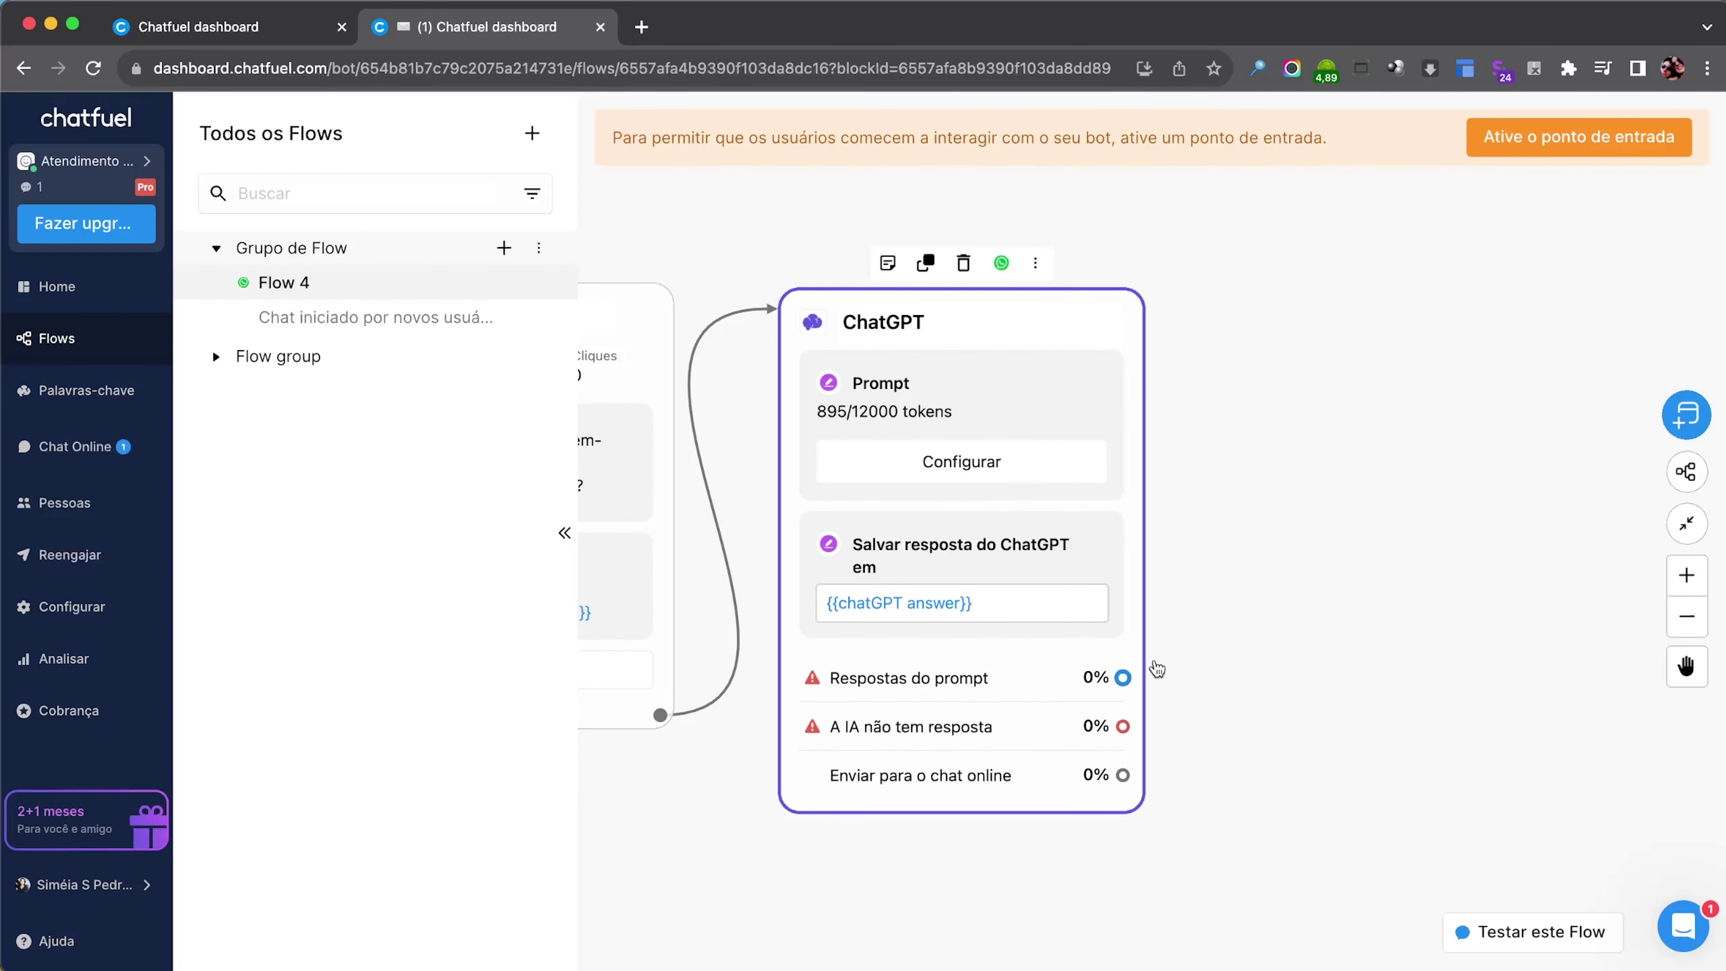
left_click_drag(1123, 678, 1220, 326)
Step: Create a Texto + Botões message after Respostas do prompt that sends {{chatGPT answer}}
mouse_move(1352, 463)
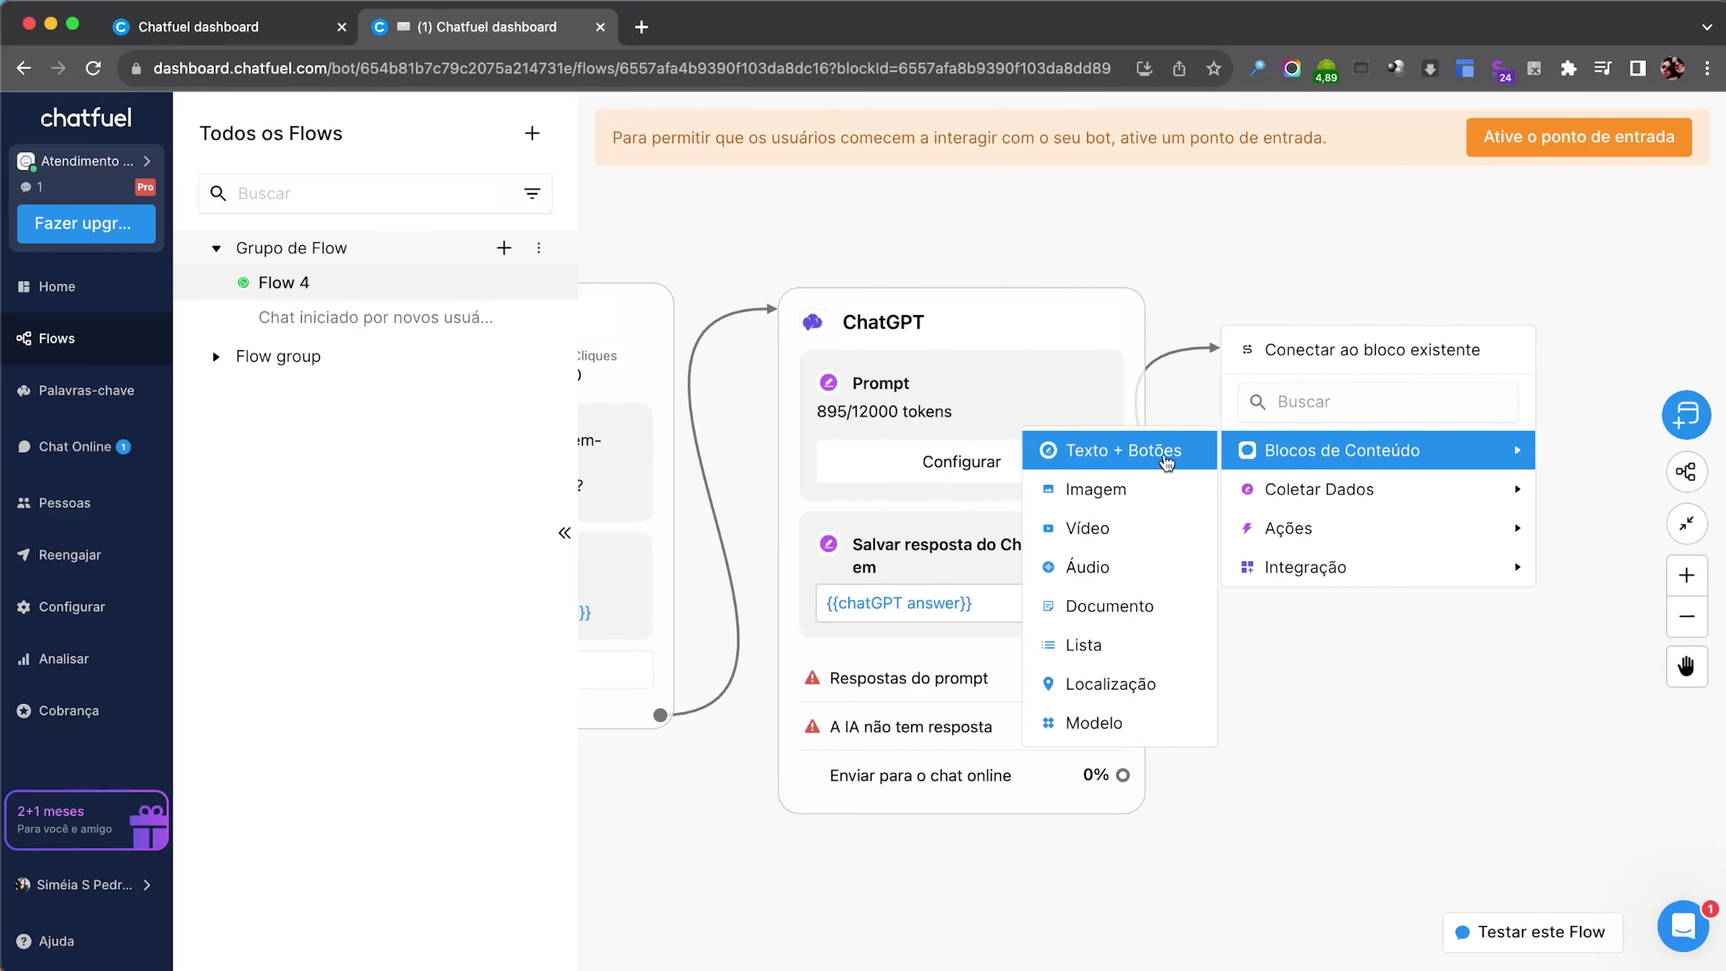
left_click(1148, 457)
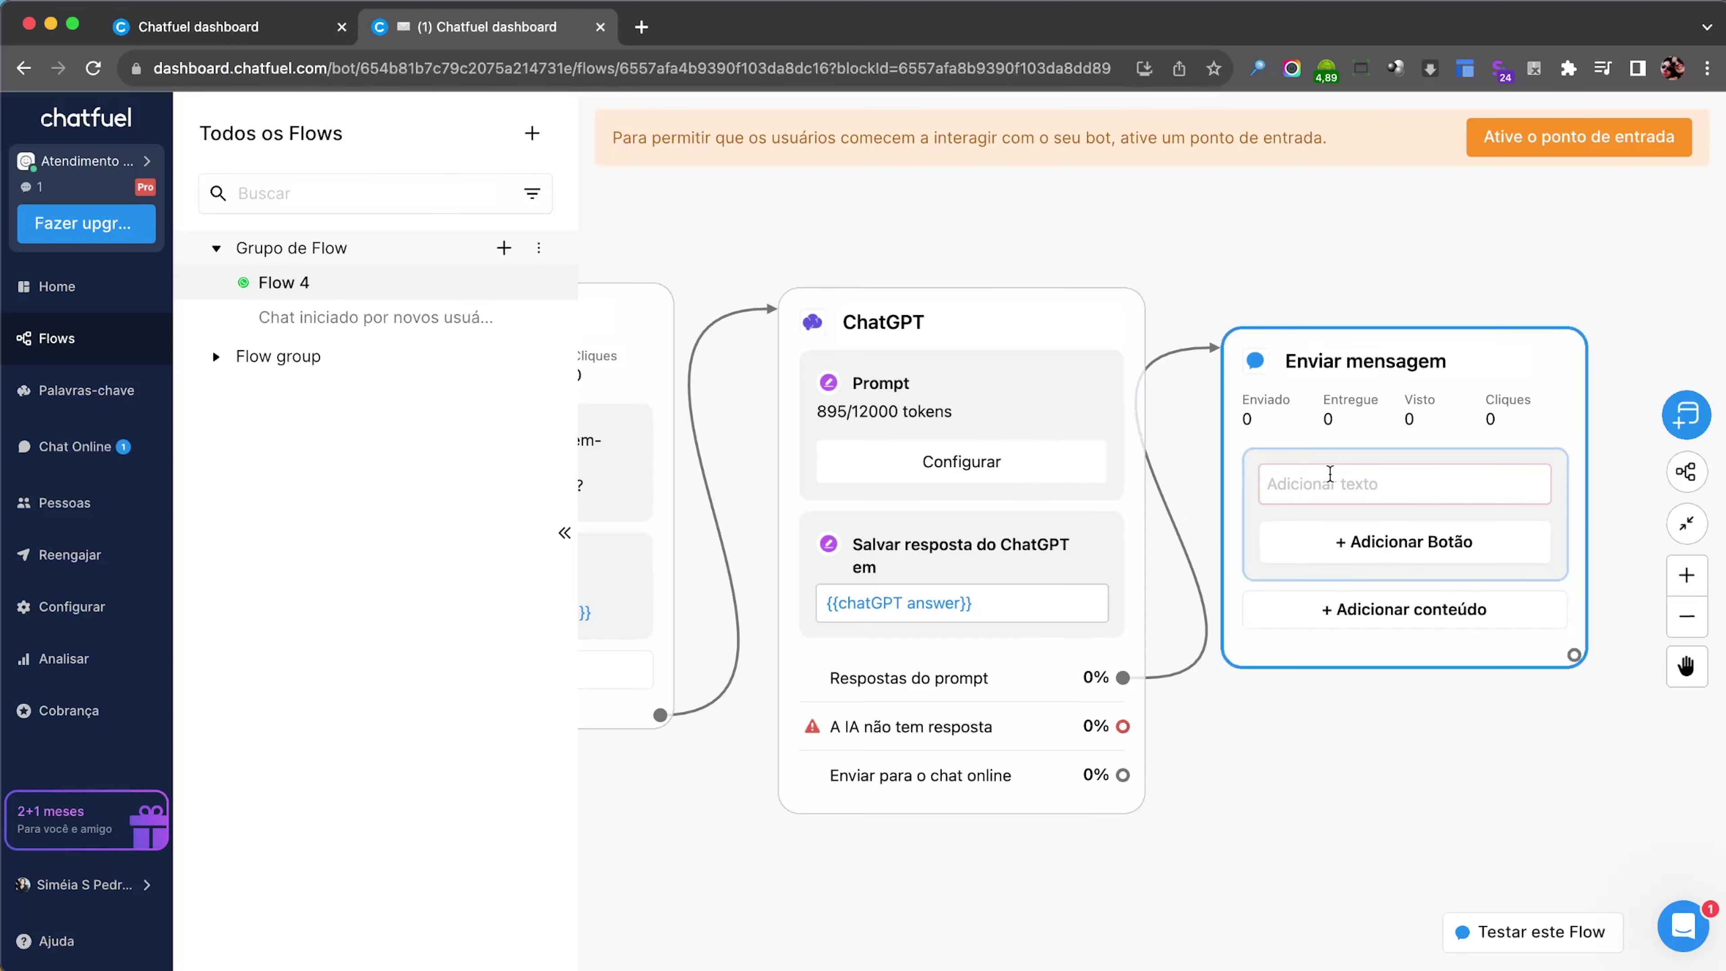
left_click(1328, 476)
type("{{")
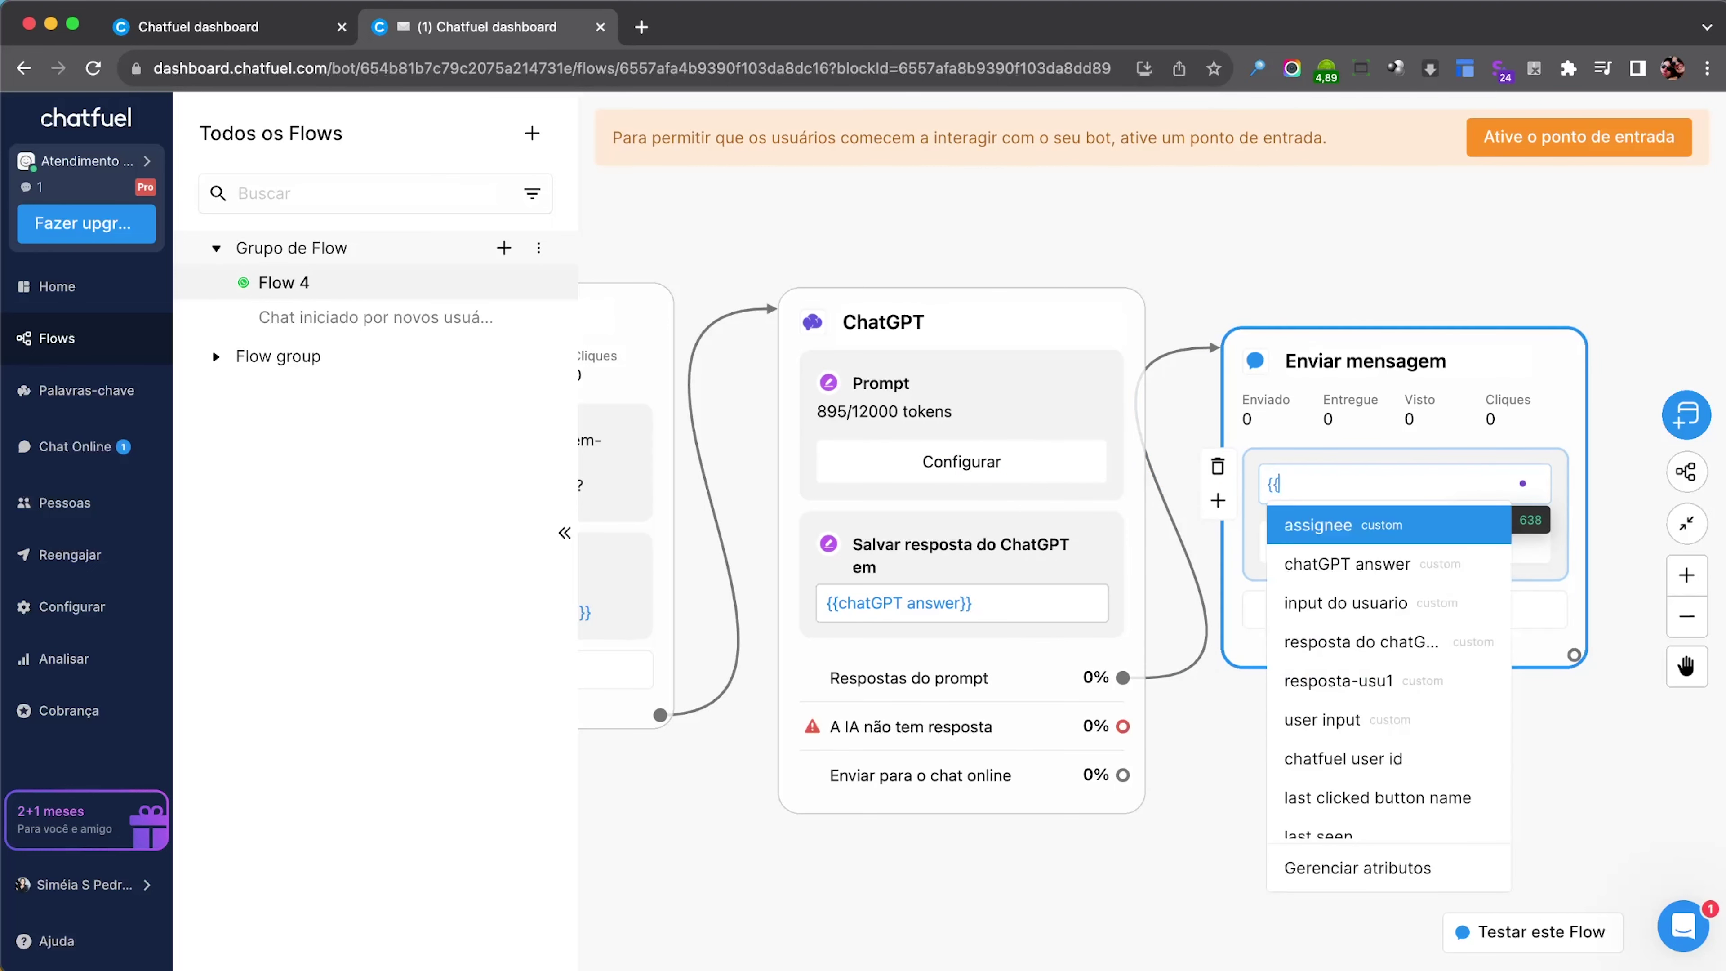
left_click(1342, 563)
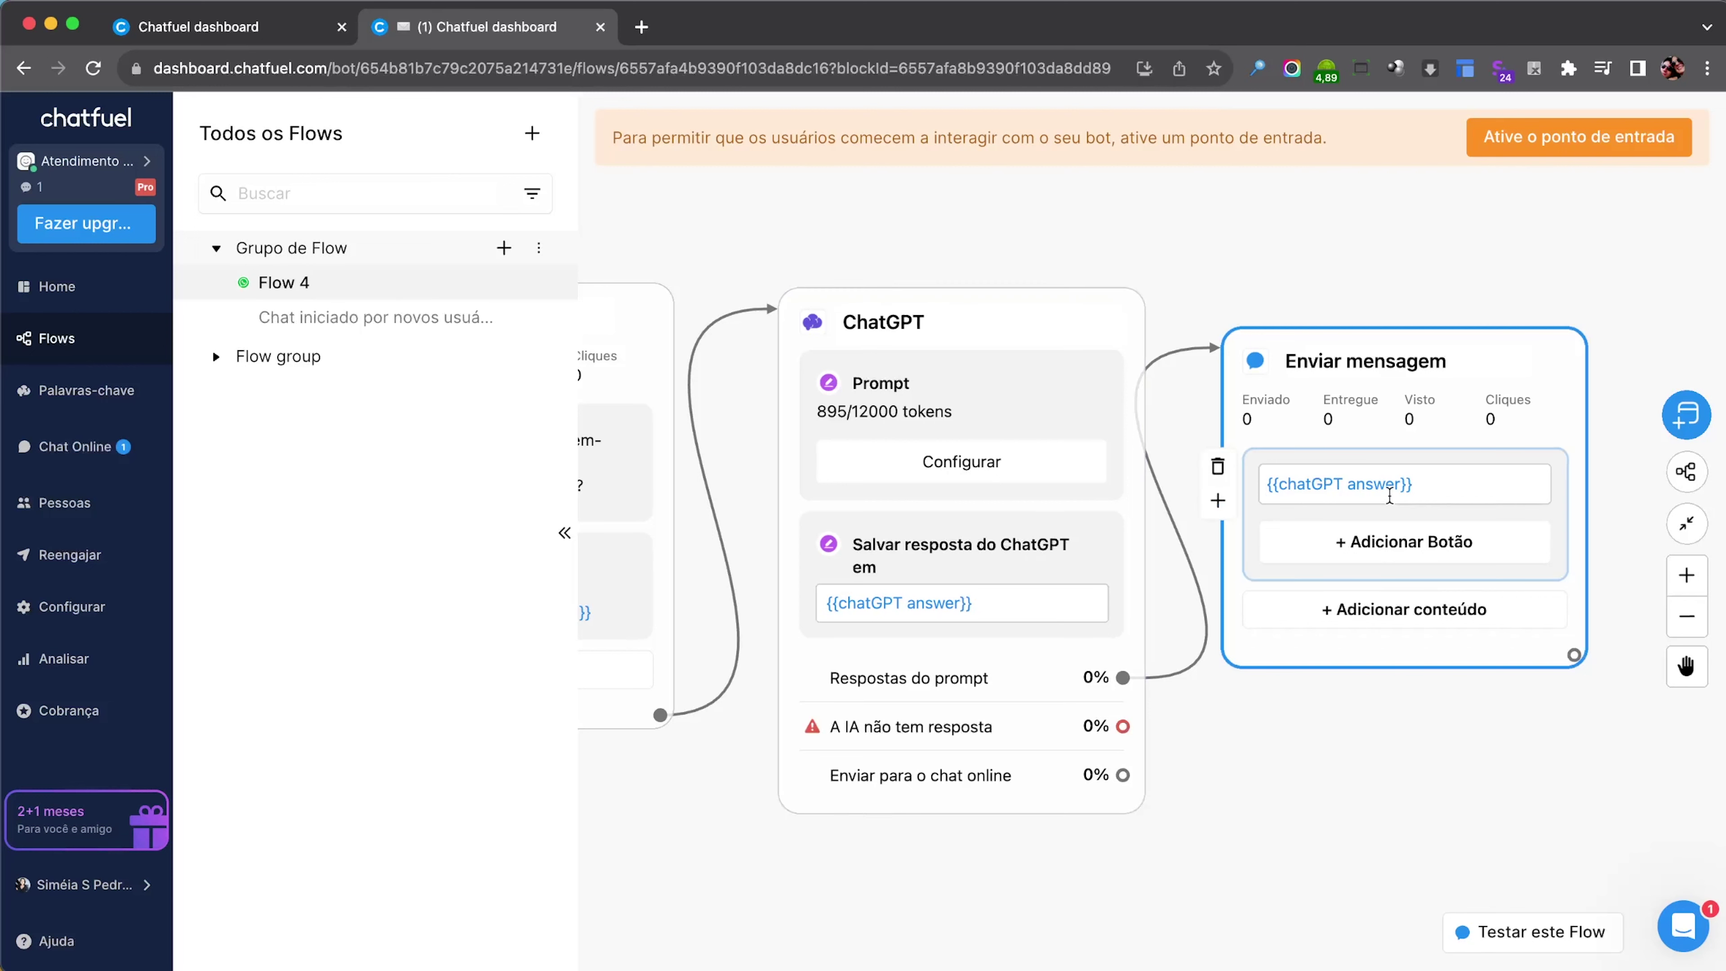
left_click_drag(1379, 358, 1400, 318)
left_click_drag(1482, 746, 1452, 748)
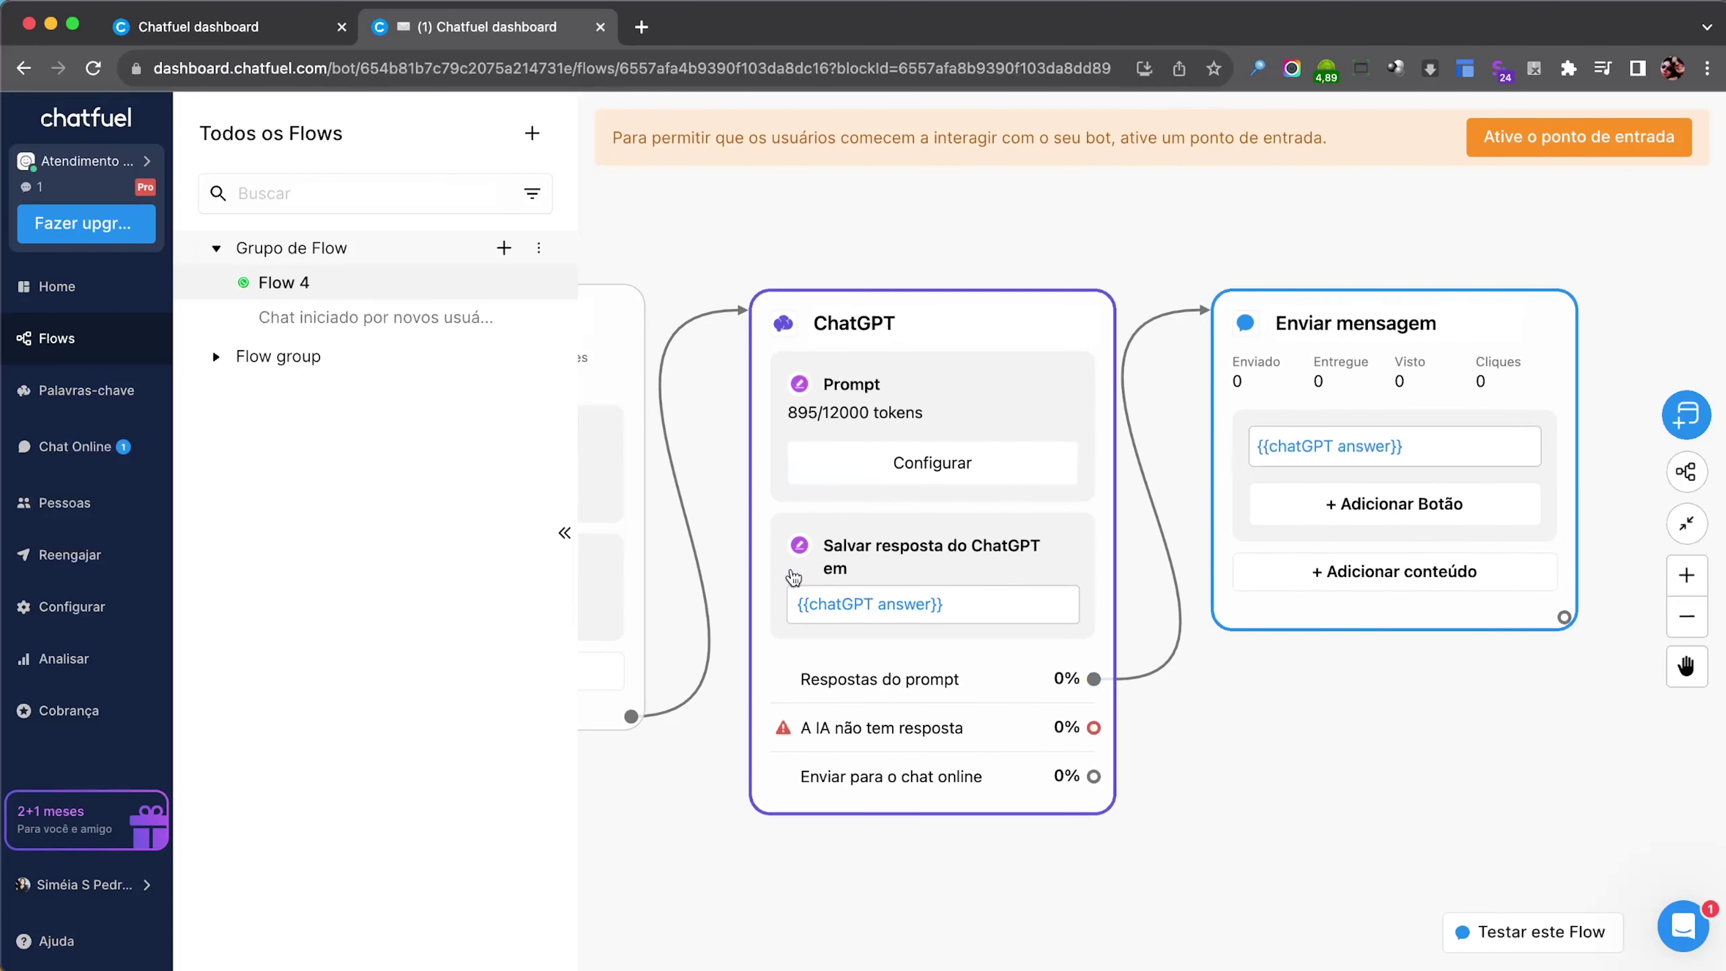
left_click(998, 669)
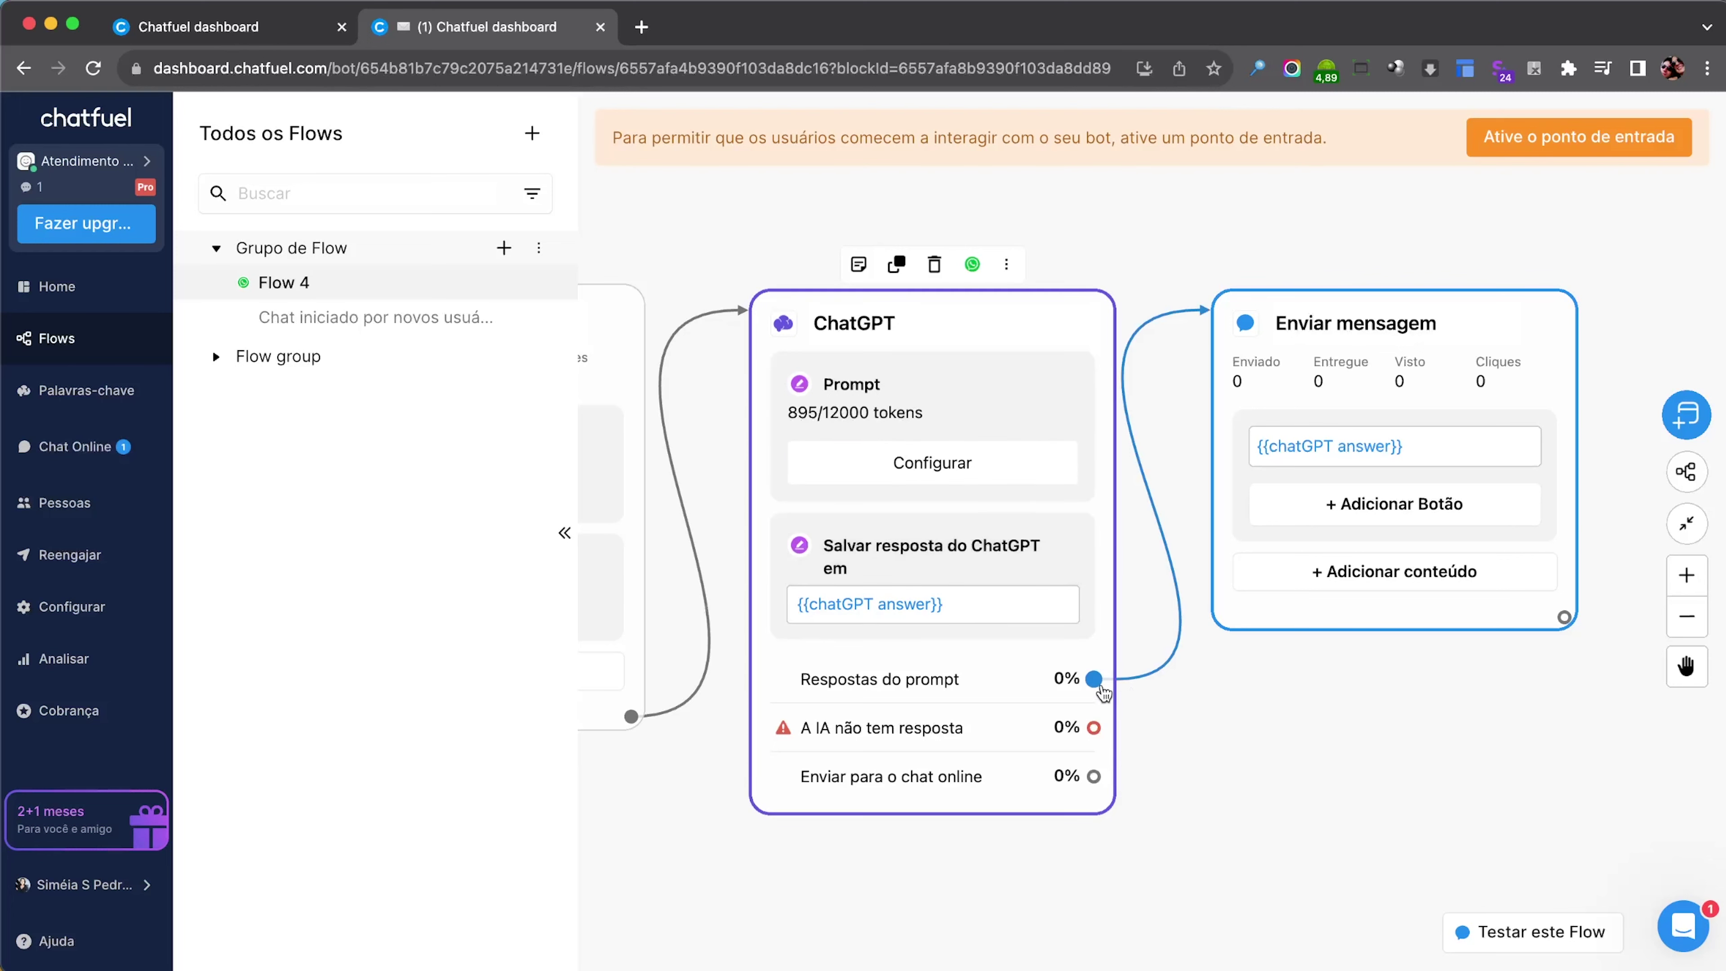
left_click_drag(1209, 761, 1457, 709)
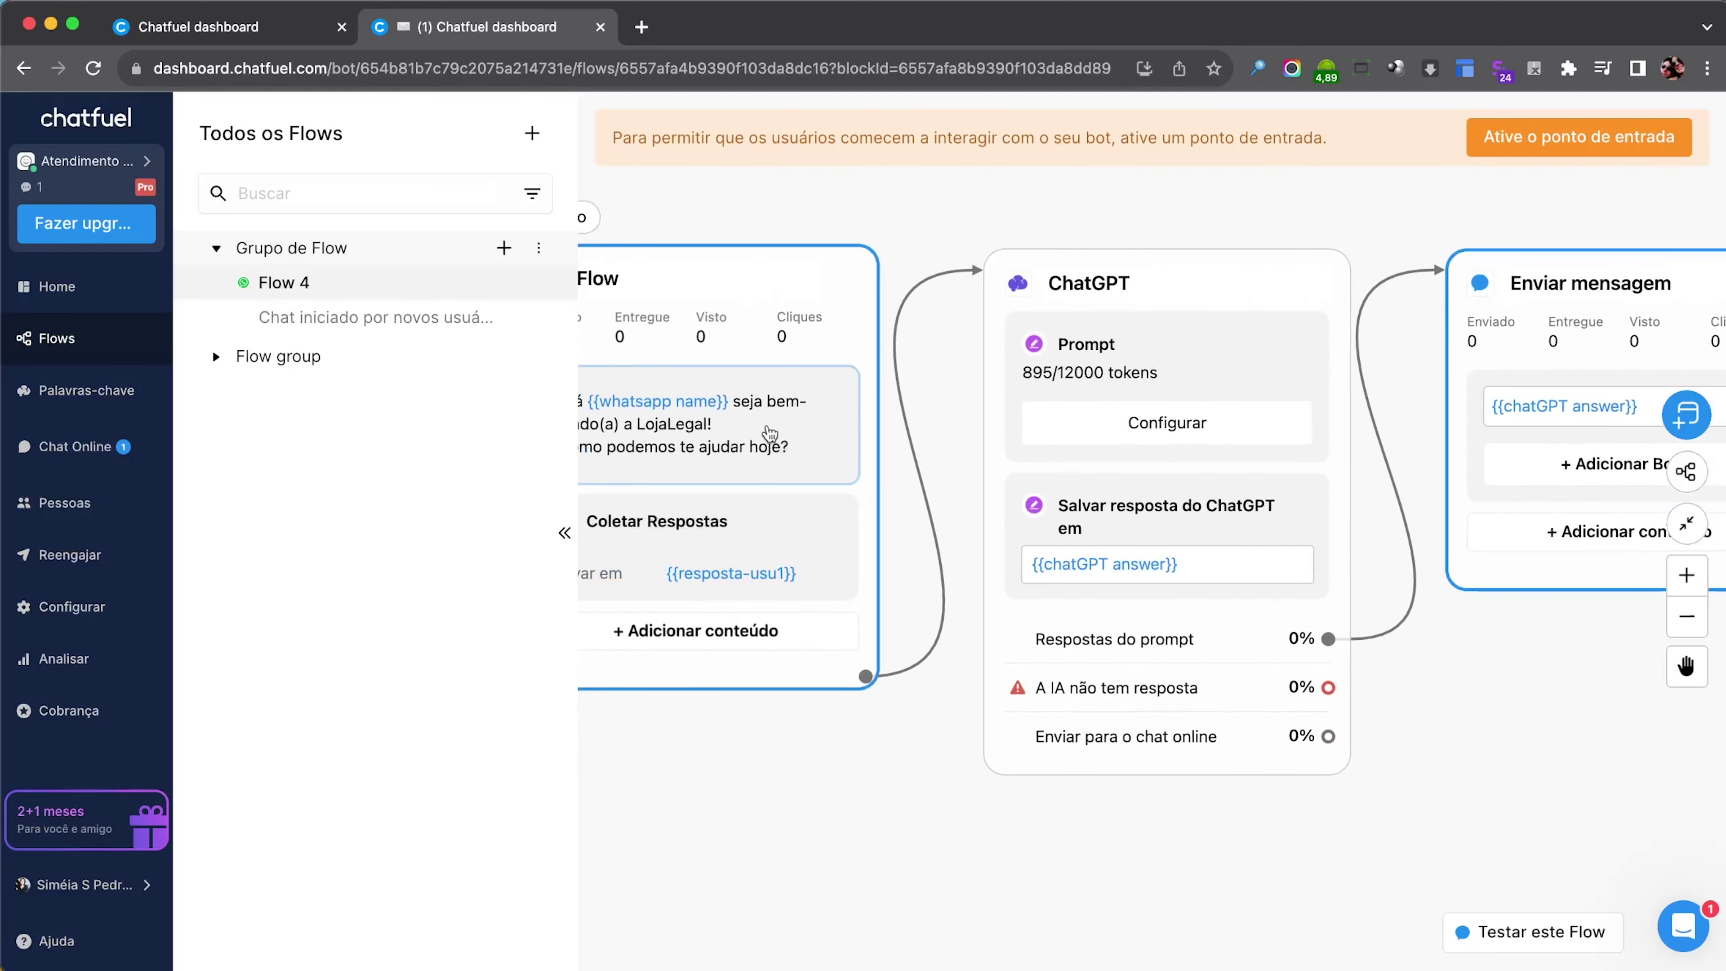
scroll(829, 685, "left", 2)
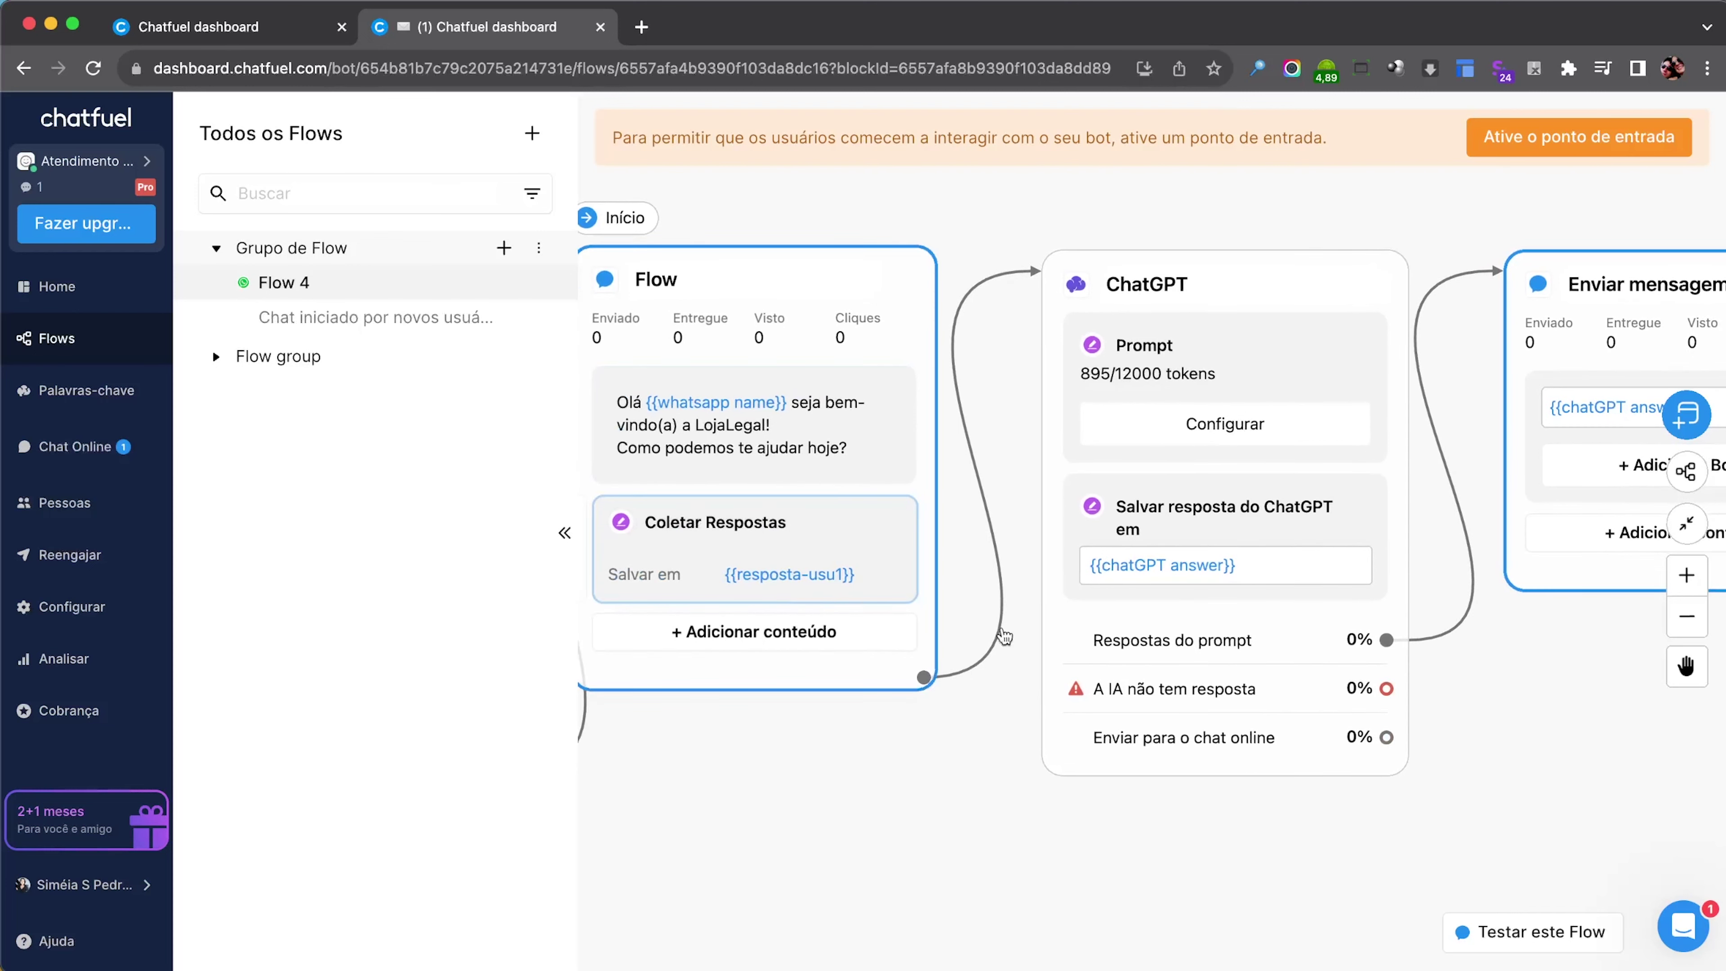
scroll(1427, 666, "right", 6)
Step: Add a Respostas card to the message that saves the user's reply to resposta-usu1
left_click(1261, 612)
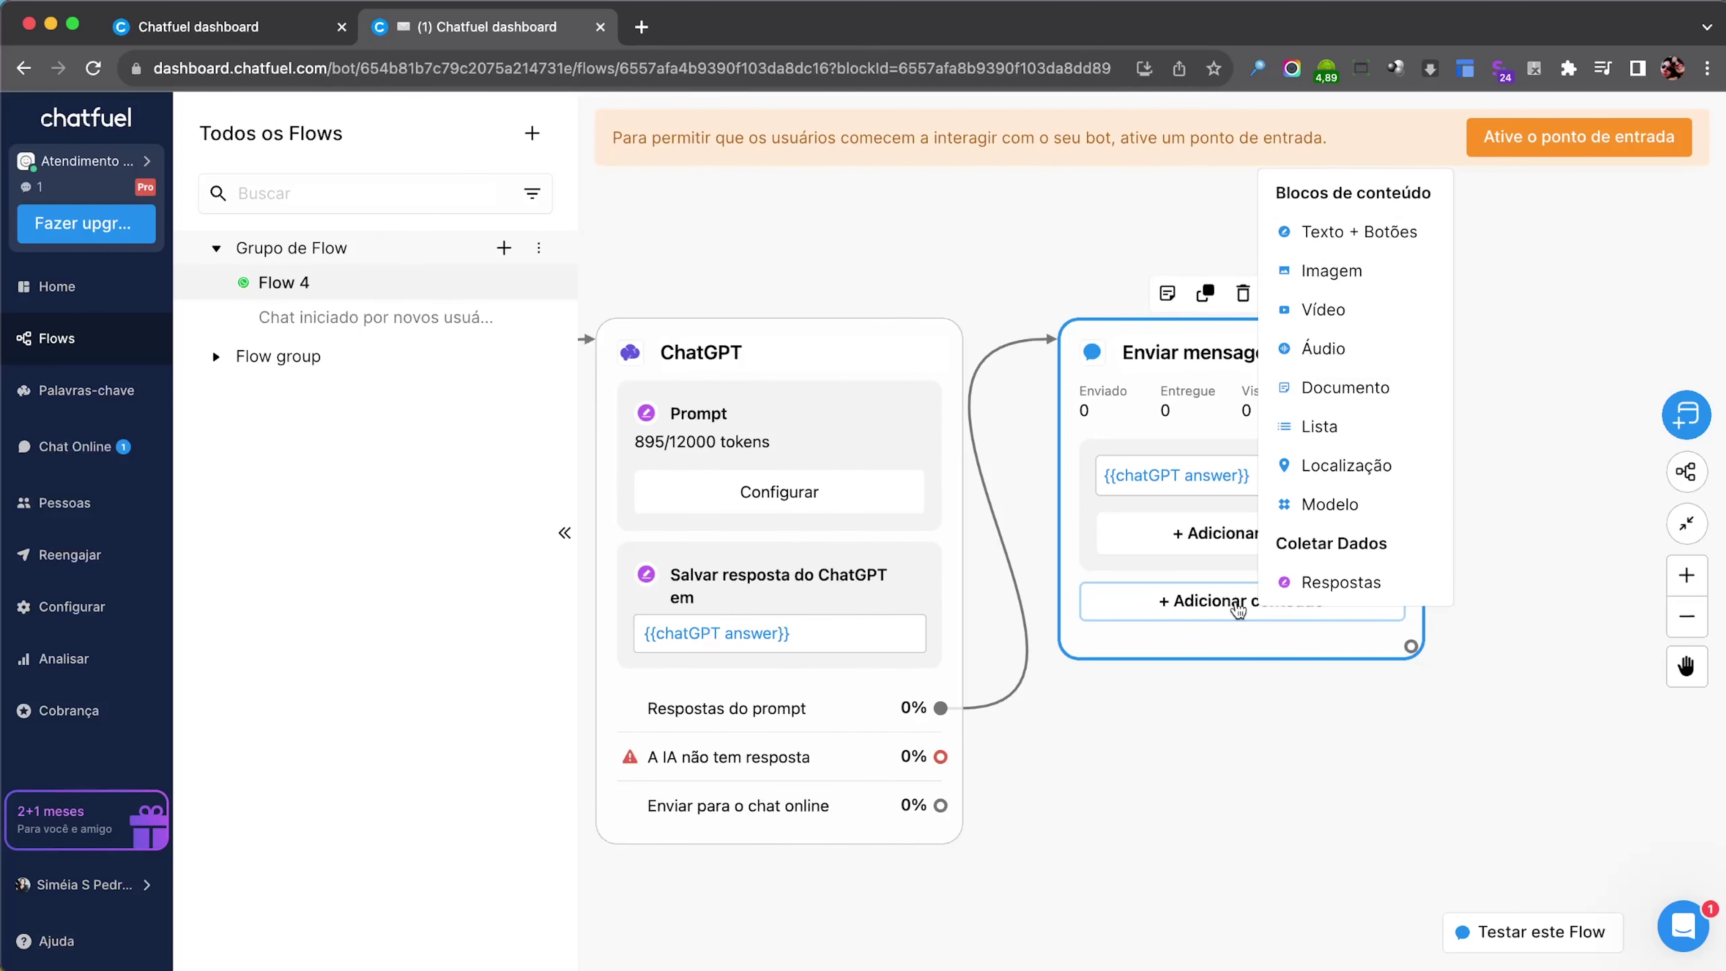
left_click(1325, 582)
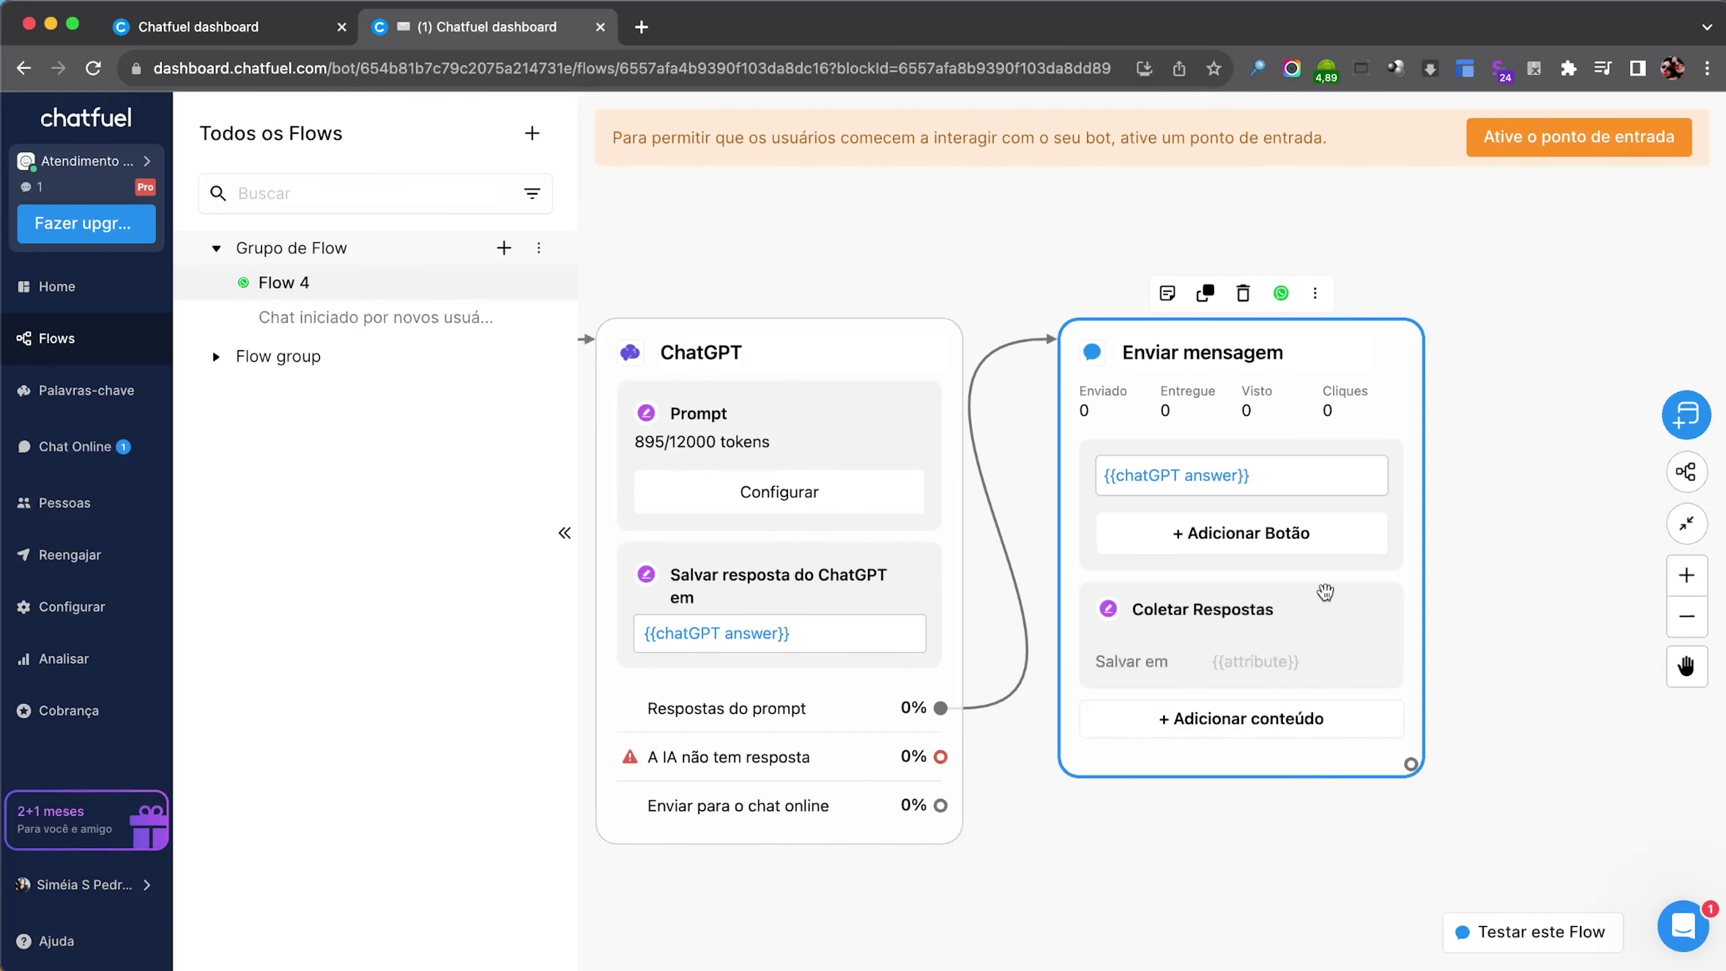
left_click(1254, 669)
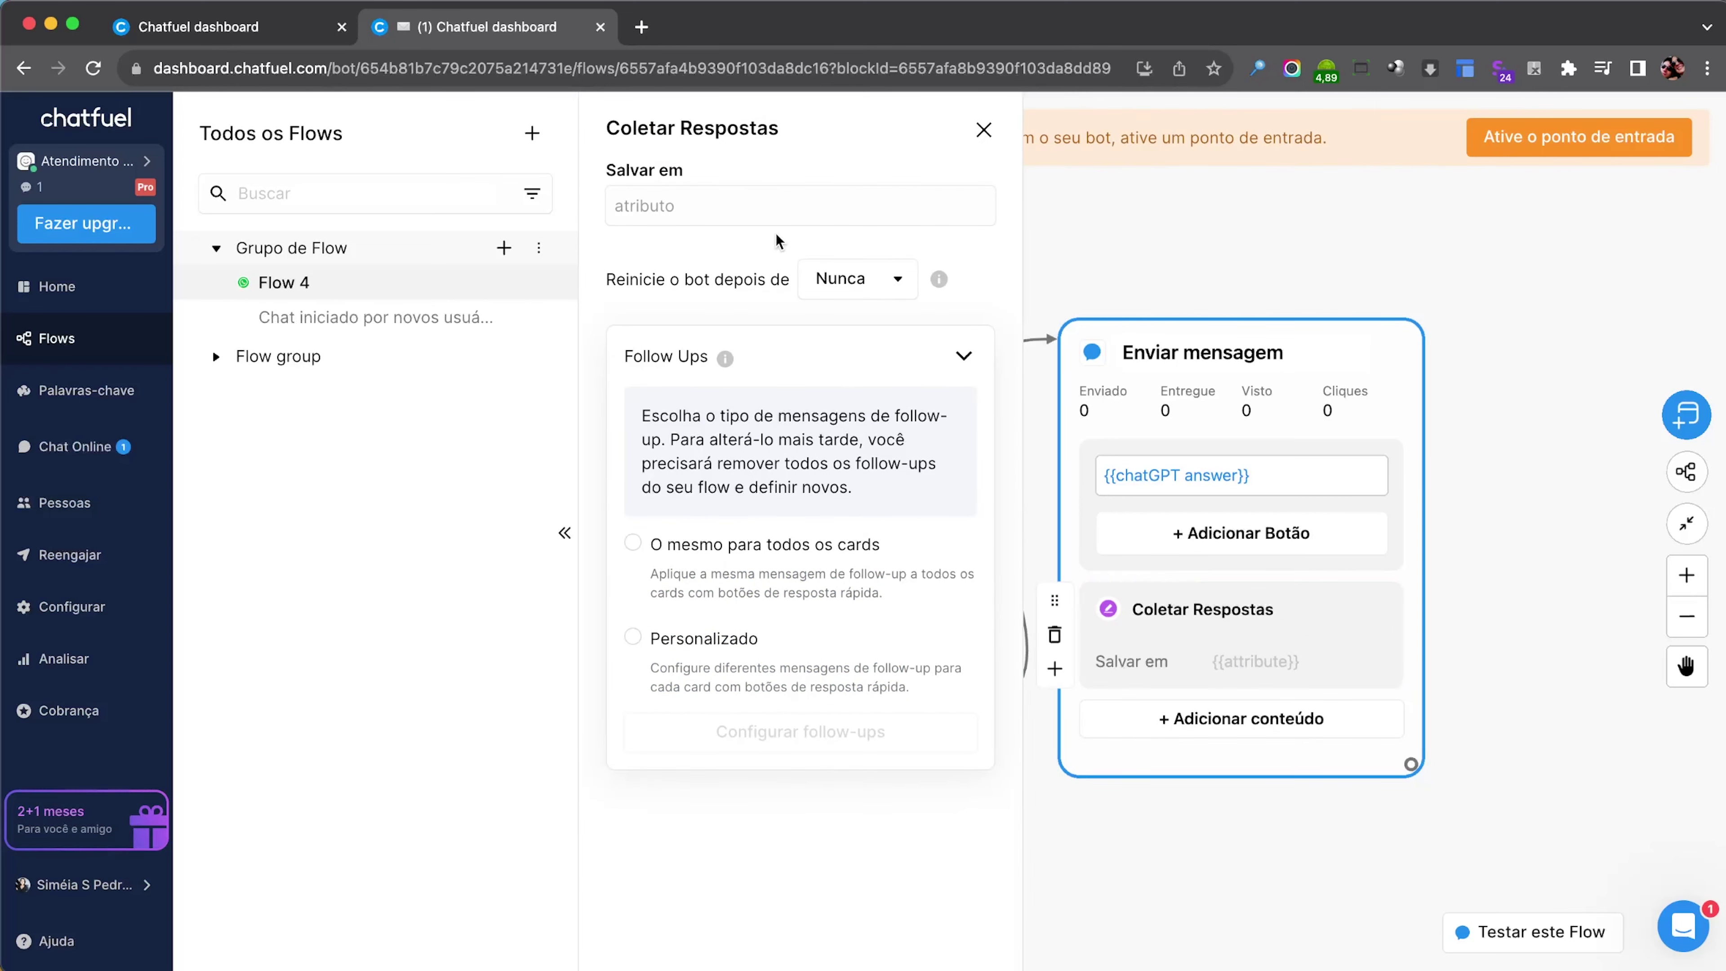
left_click(755, 219)
left_click(683, 404)
left_click(1503, 781)
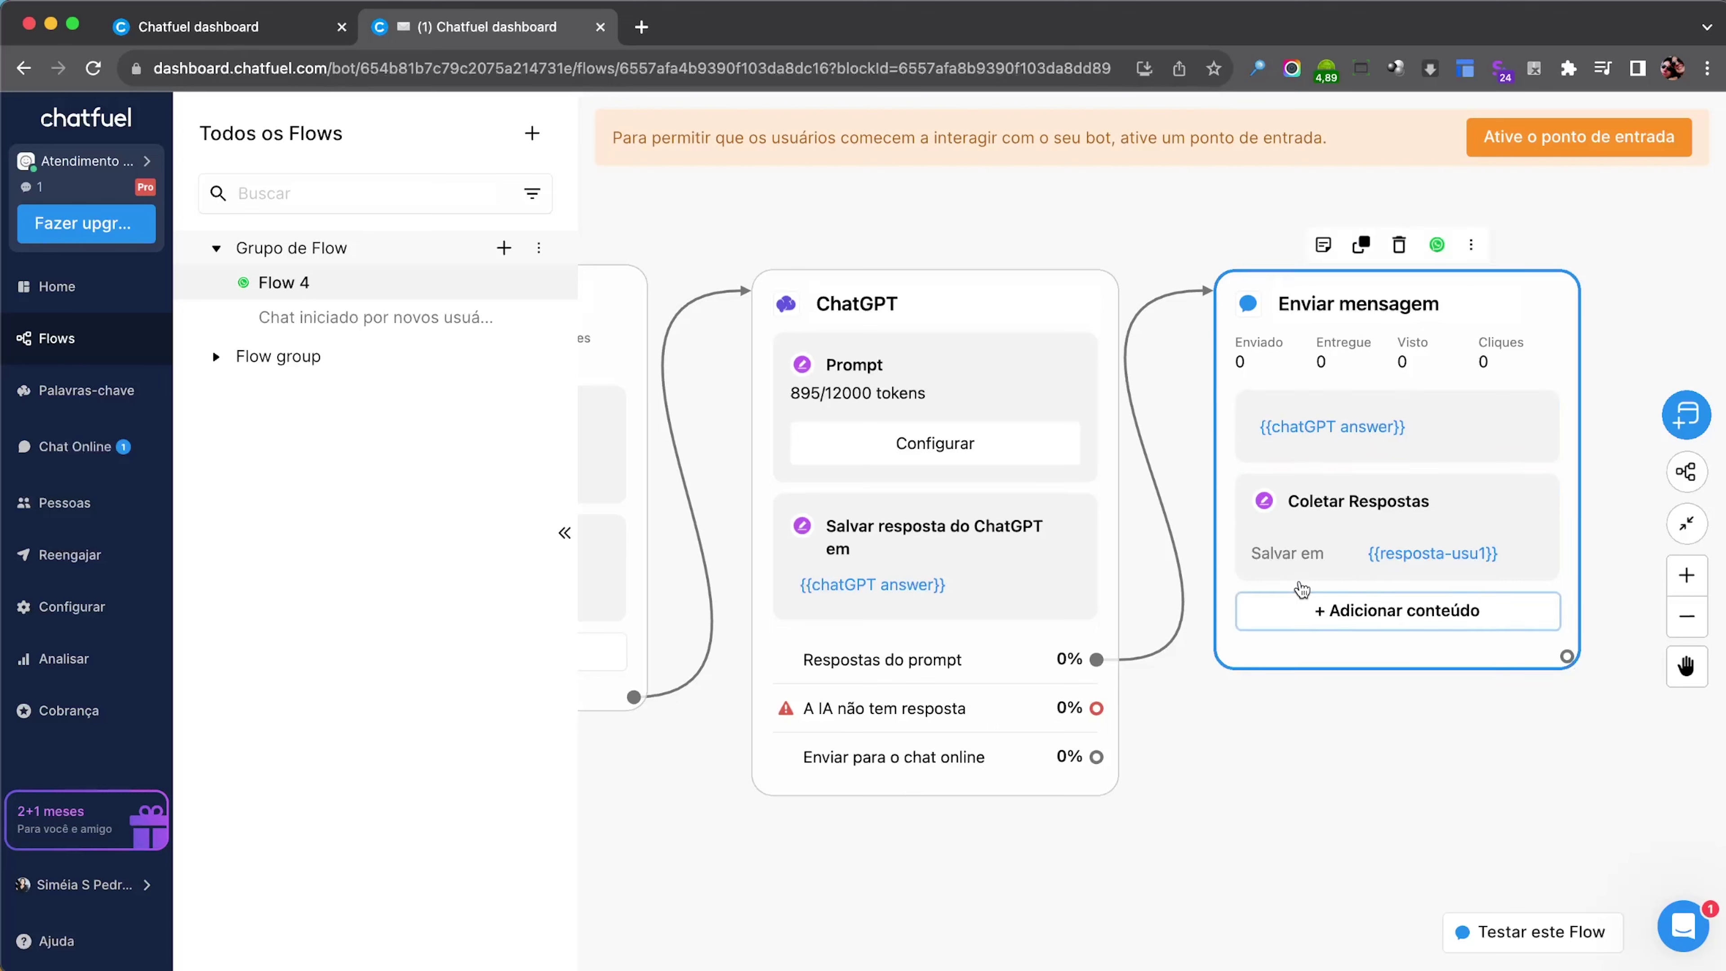
Step: Link the message block's output back to the existing ChatGPT block
left_click_drag(1566, 657, 741, 450)
left_click(849, 471)
left_click(855, 314)
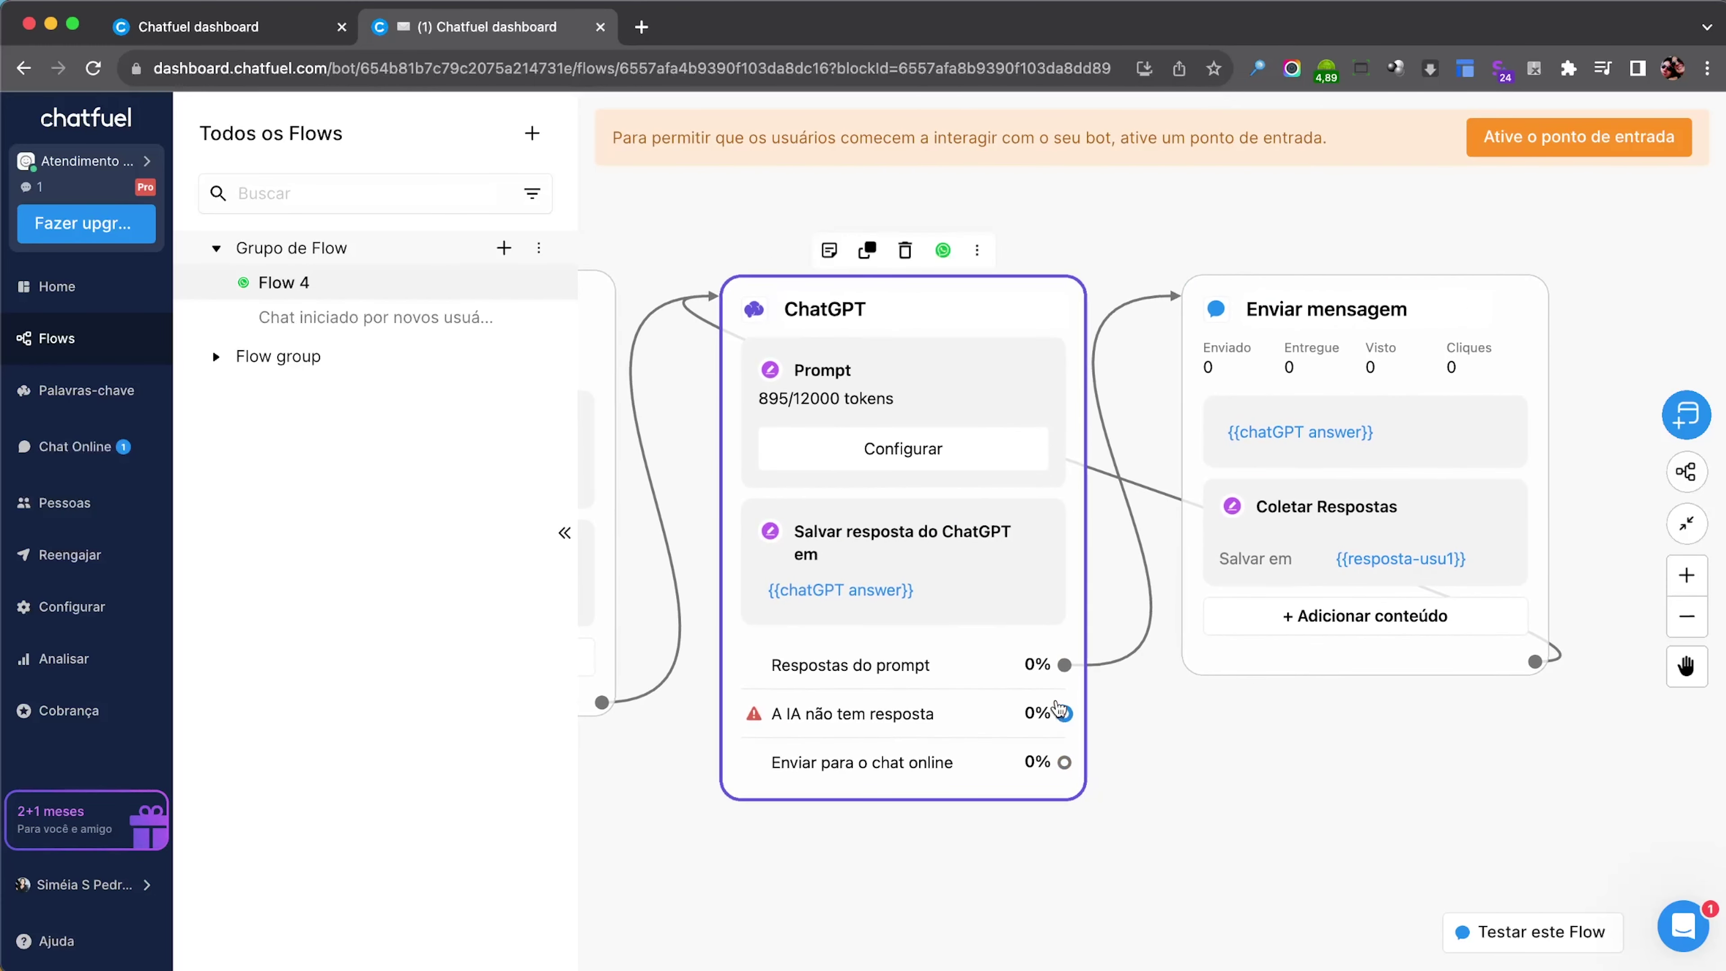
Step: Route 'A IA não tem resposta' and 'Enviar para o chat online' to a new Chat Online action
left_click_drag(1064, 715, 1202, 686)
mouse_move(1233, 699)
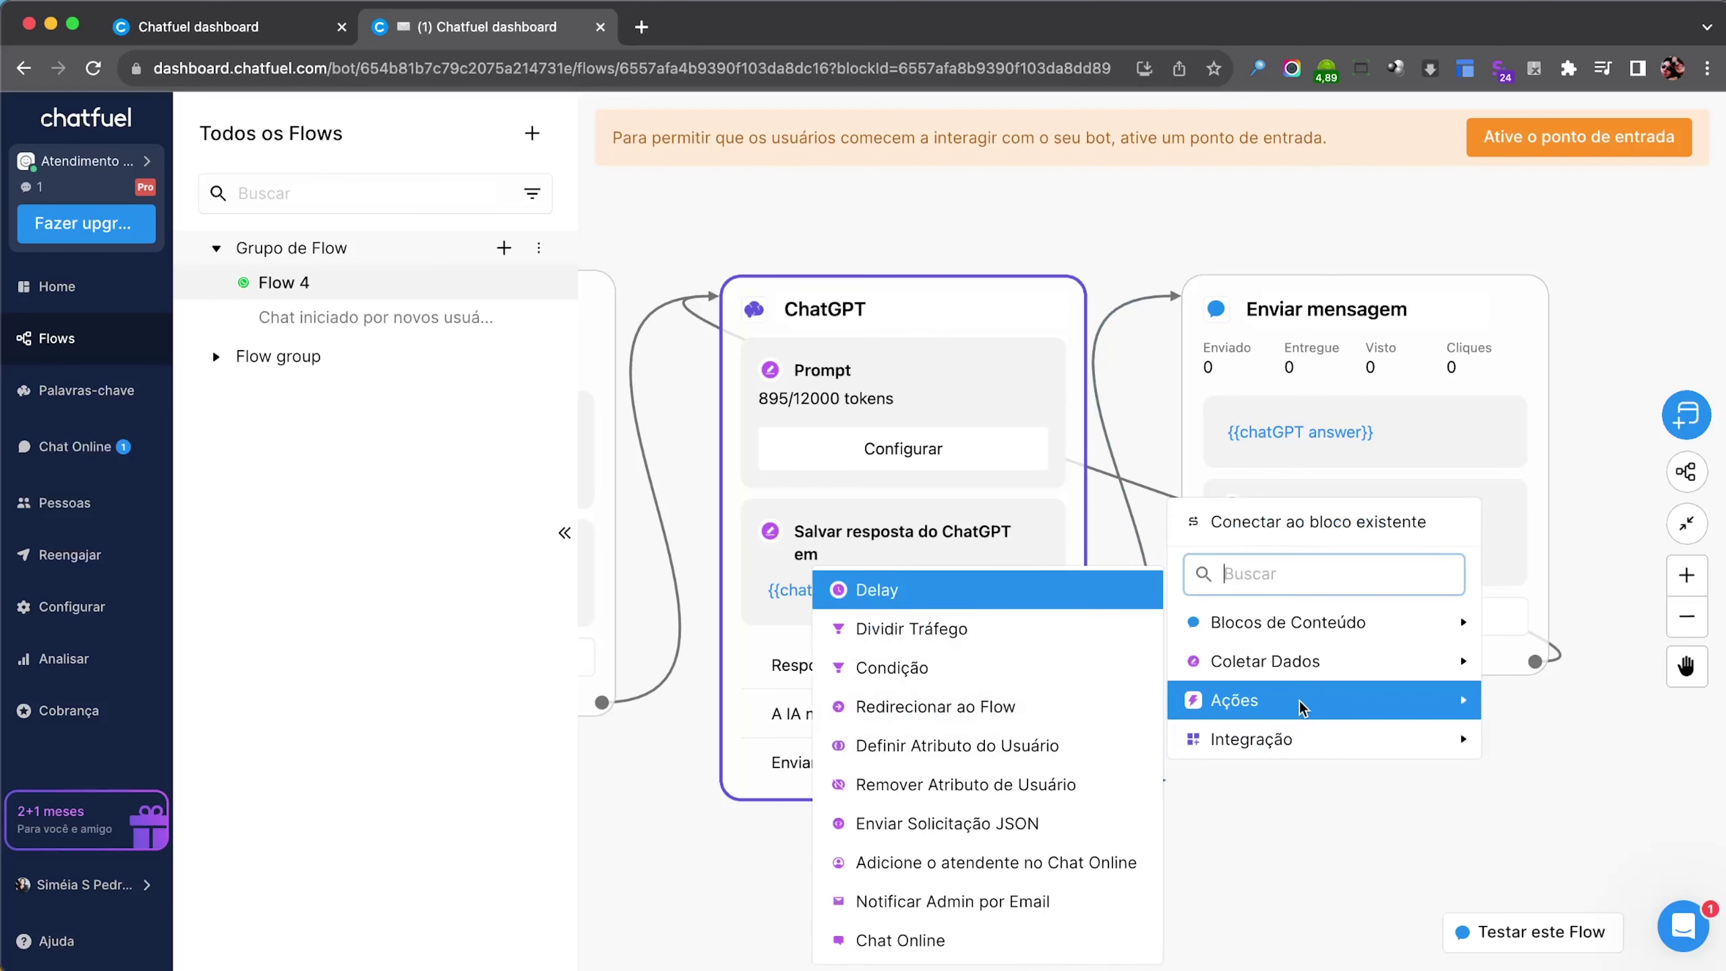
left_click(899, 950)
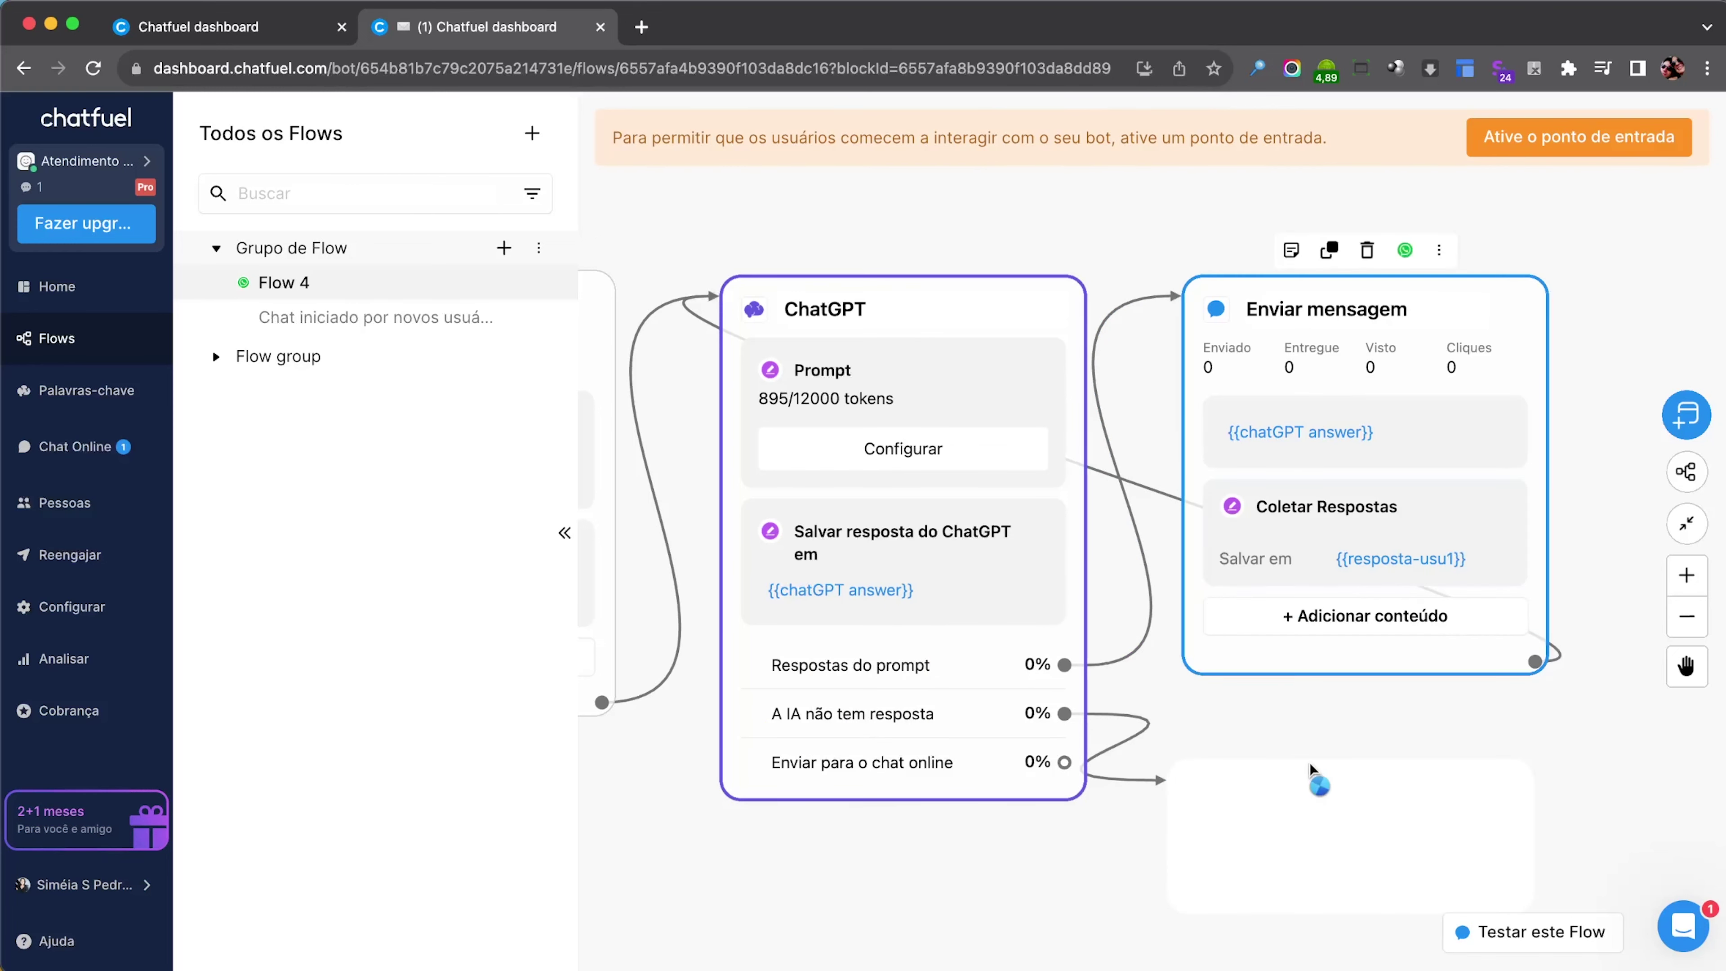
left_click_drag(1320, 714, 1226, 435)
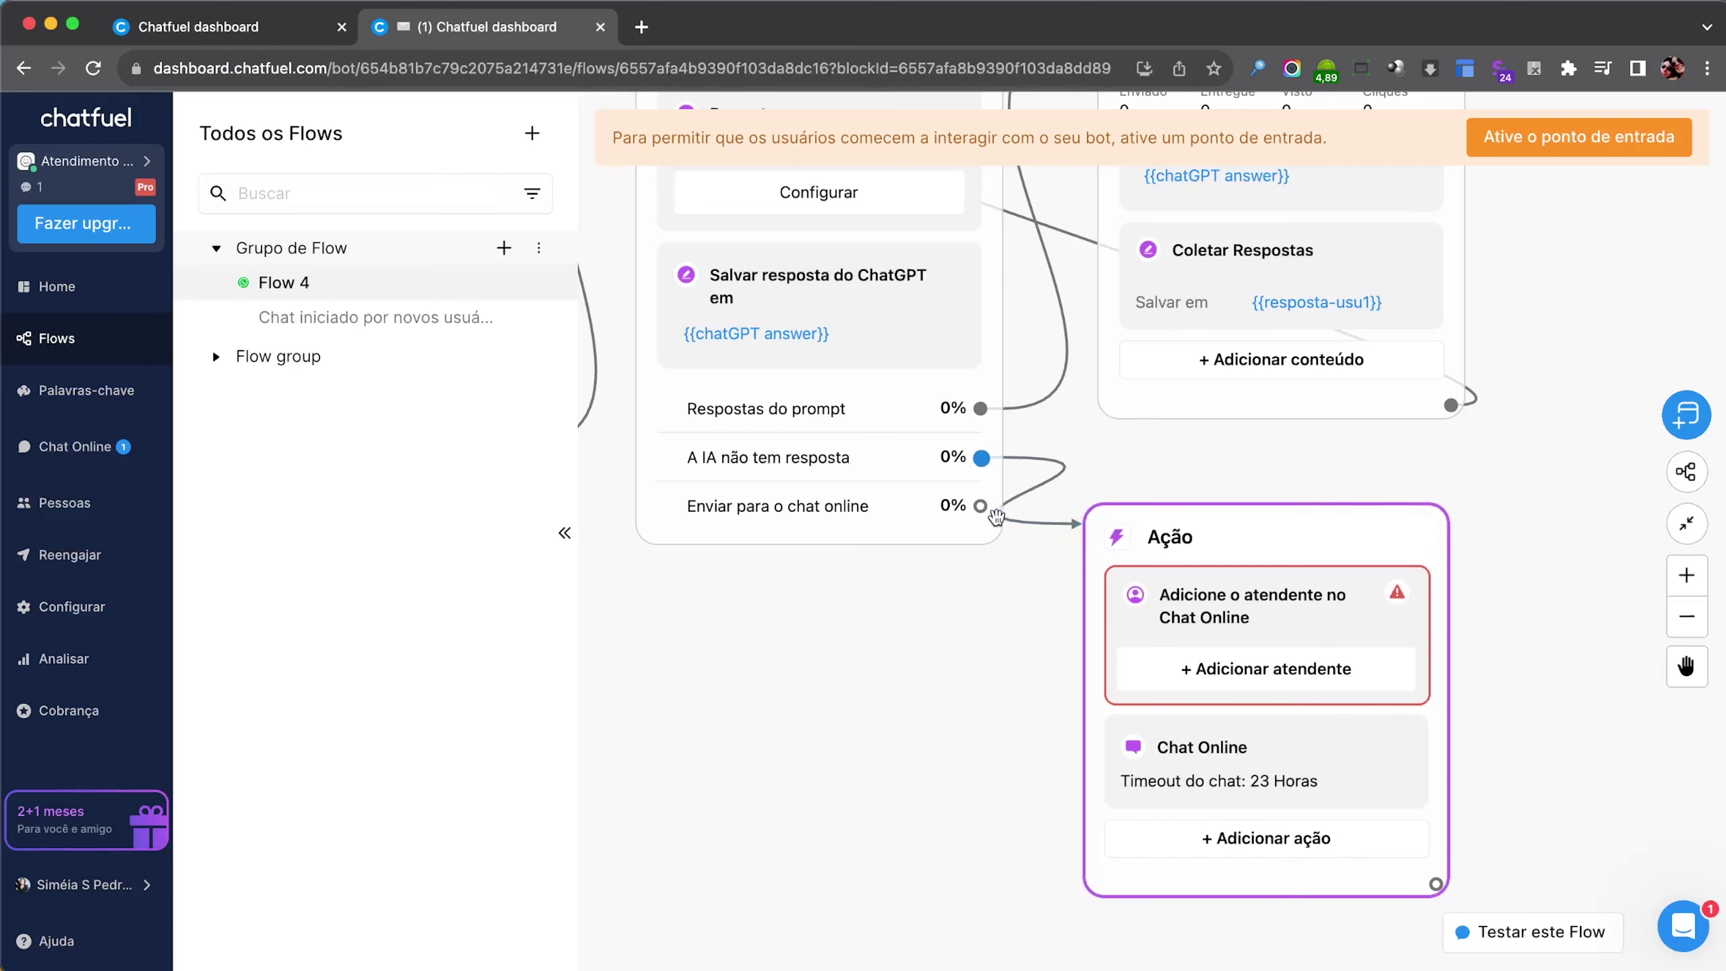
left_click_drag(984, 511, 1117, 540)
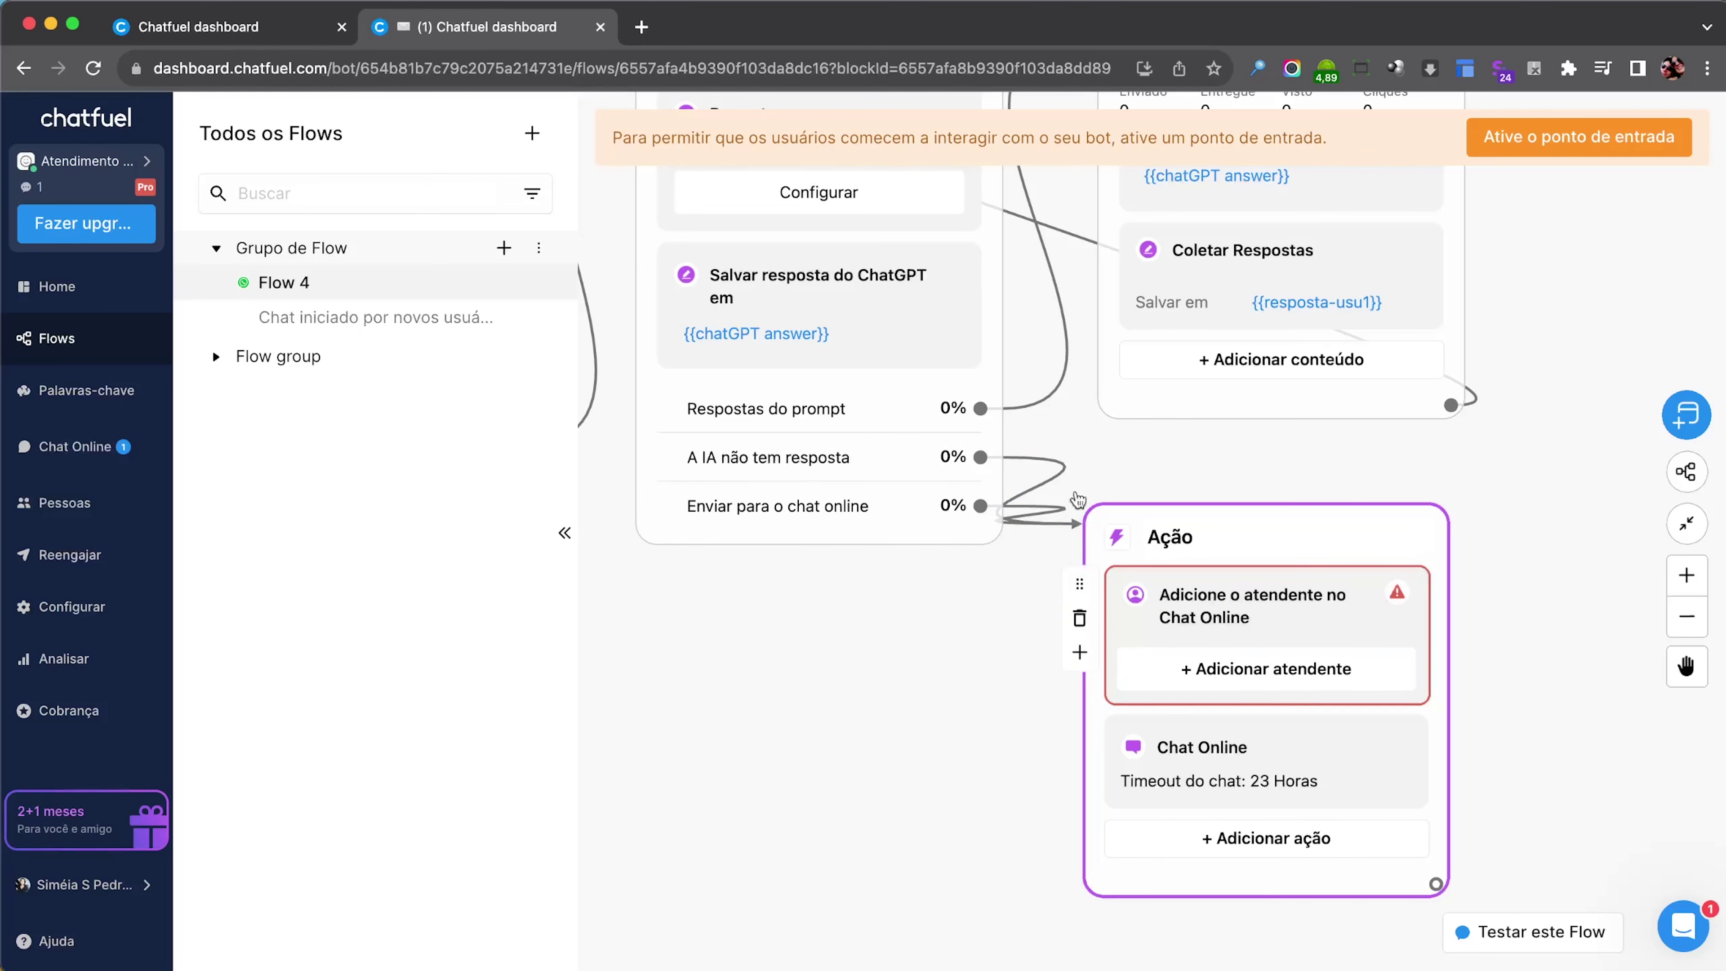
left_click_drag(999, 678, 1087, 698)
Step: Assign the admin as the Chat Online attendant in the action block
left_click(1272, 693)
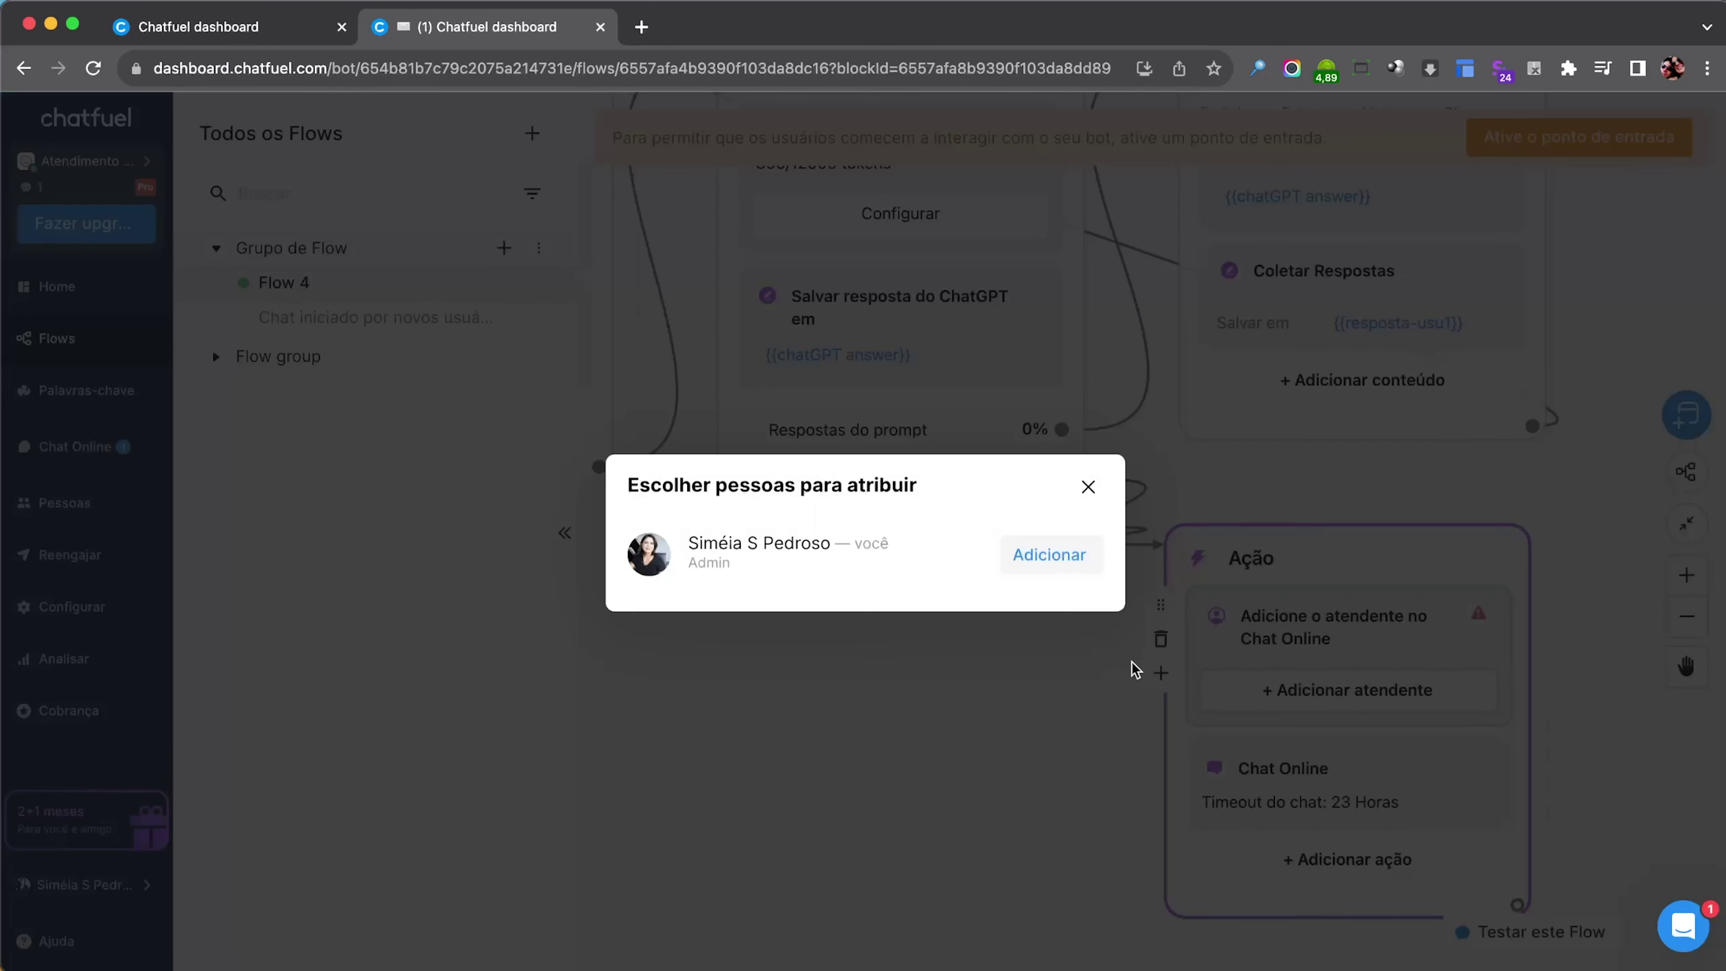
left_click(1071, 564)
left_click(1026, 735)
left_click_drag(1060, 740, 900, 585)
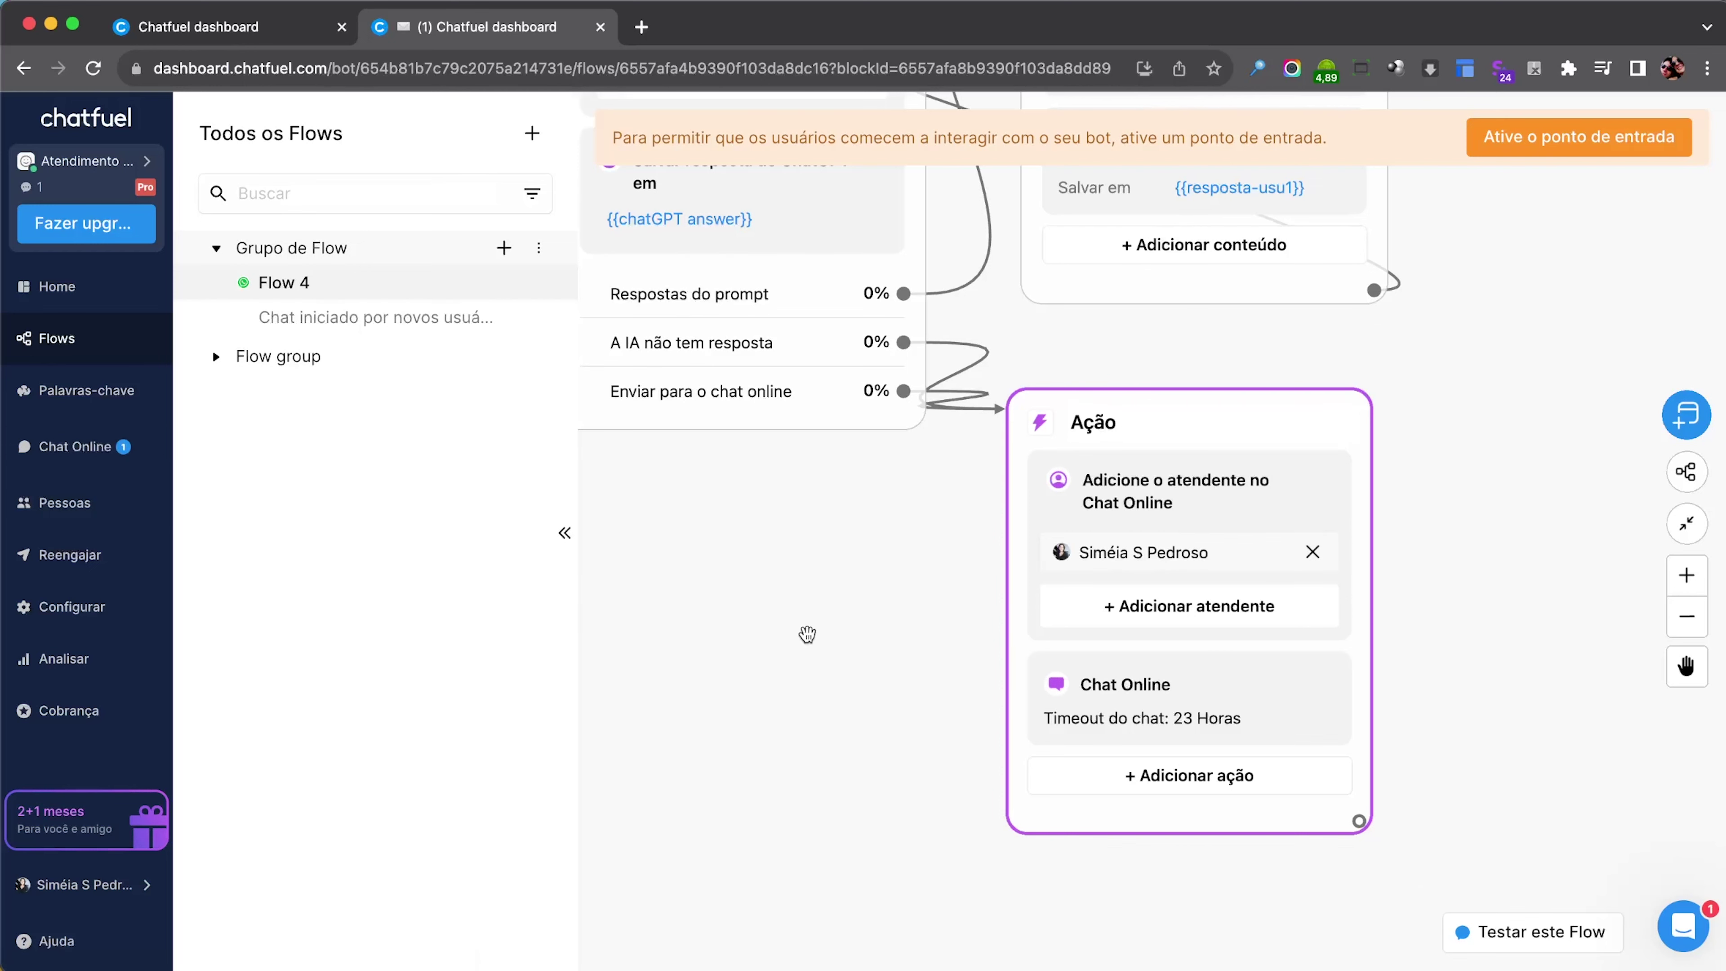
scroll(765, 647, "down", 3)
Step: Switch on the 'Chat iniciado por novos usuários' entry point and launch Testar este Flow
left_click_drag(922, 713, 1137, 724)
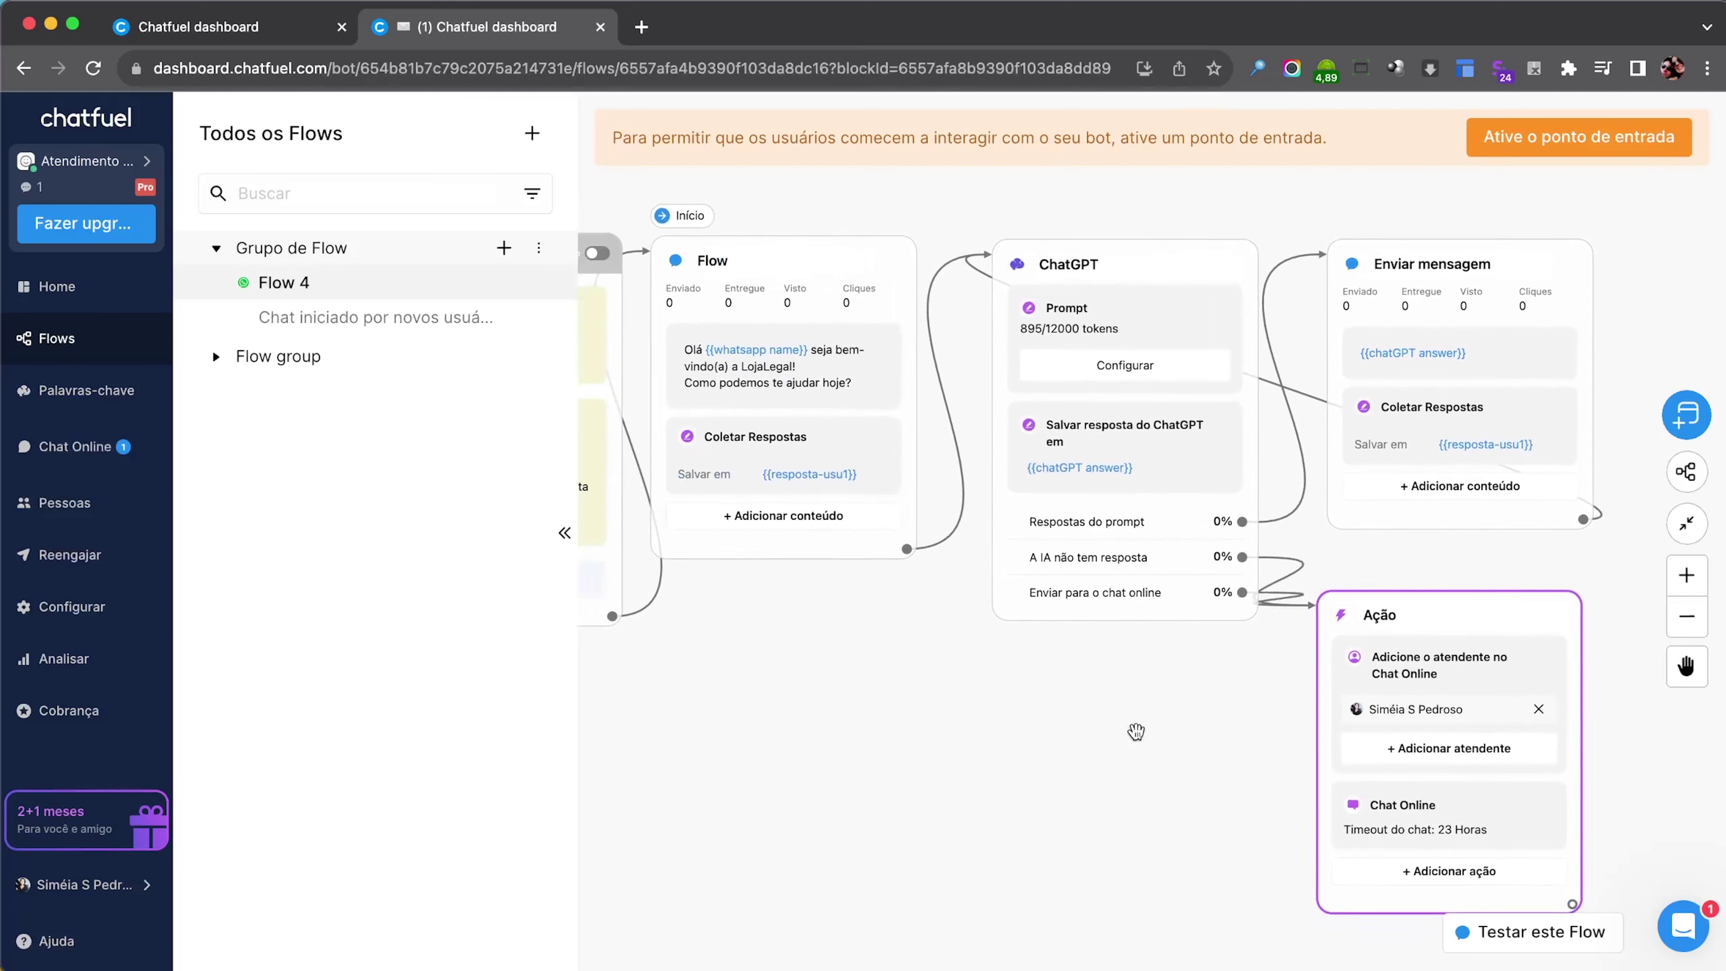
left_click_drag(924, 614, 1098, 598)
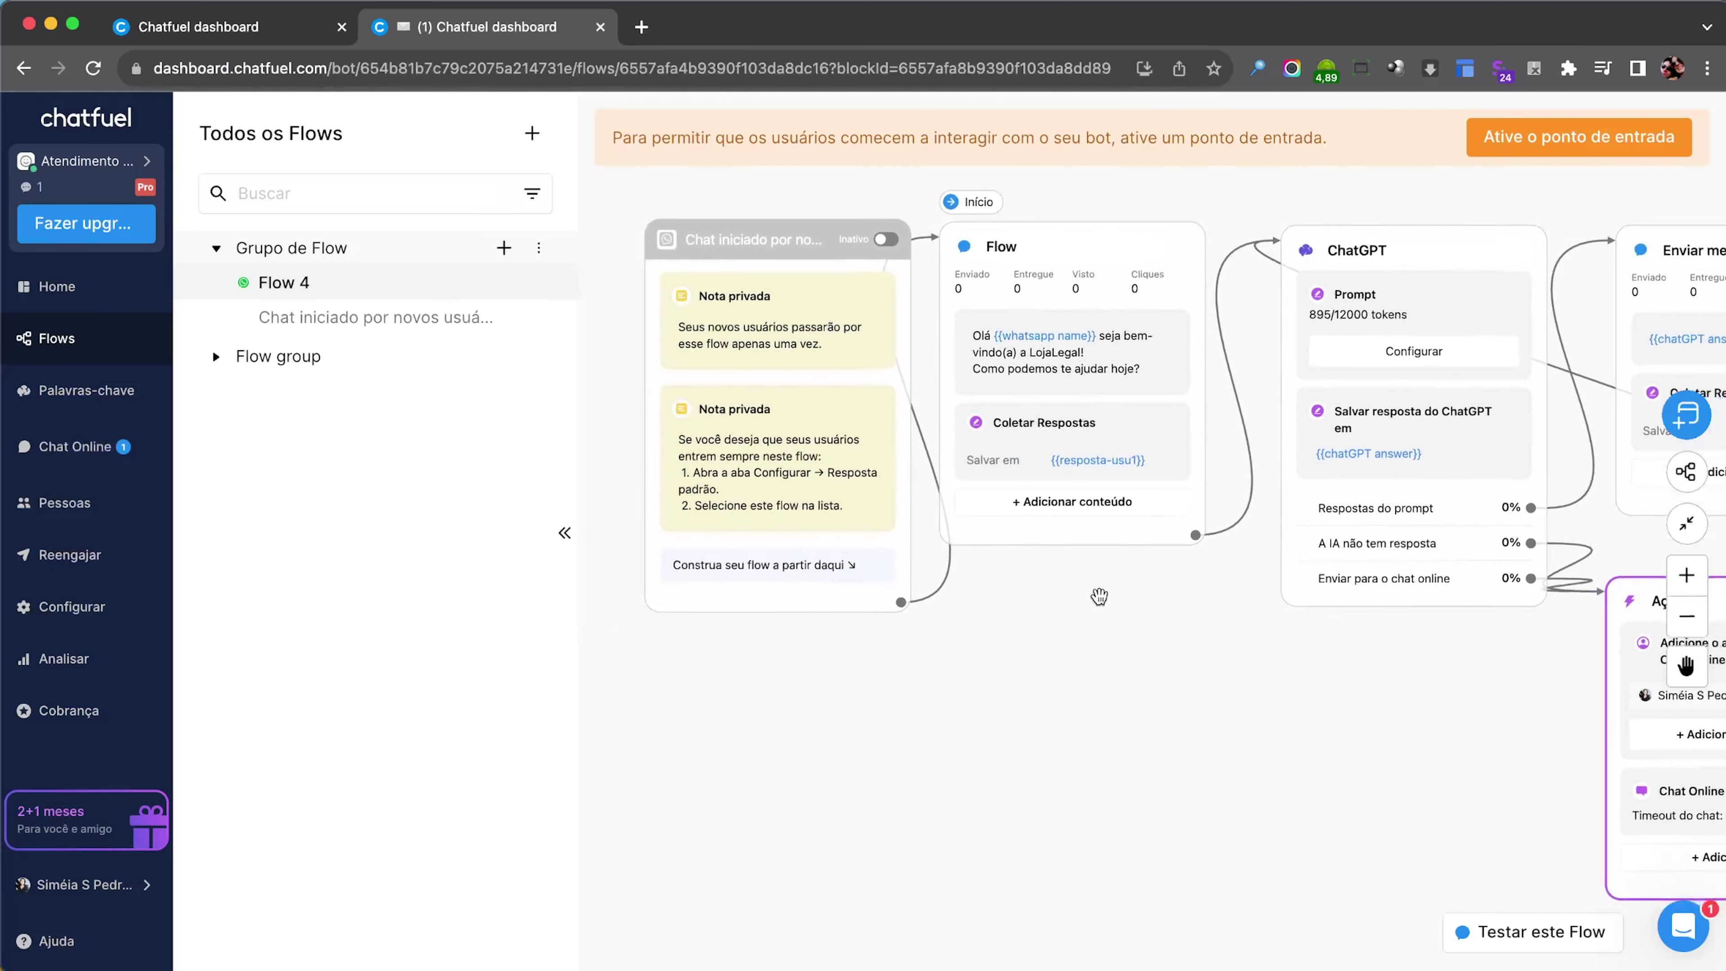
left_click(888, 240)
left_click_drag(1368, 693, 916, 635)
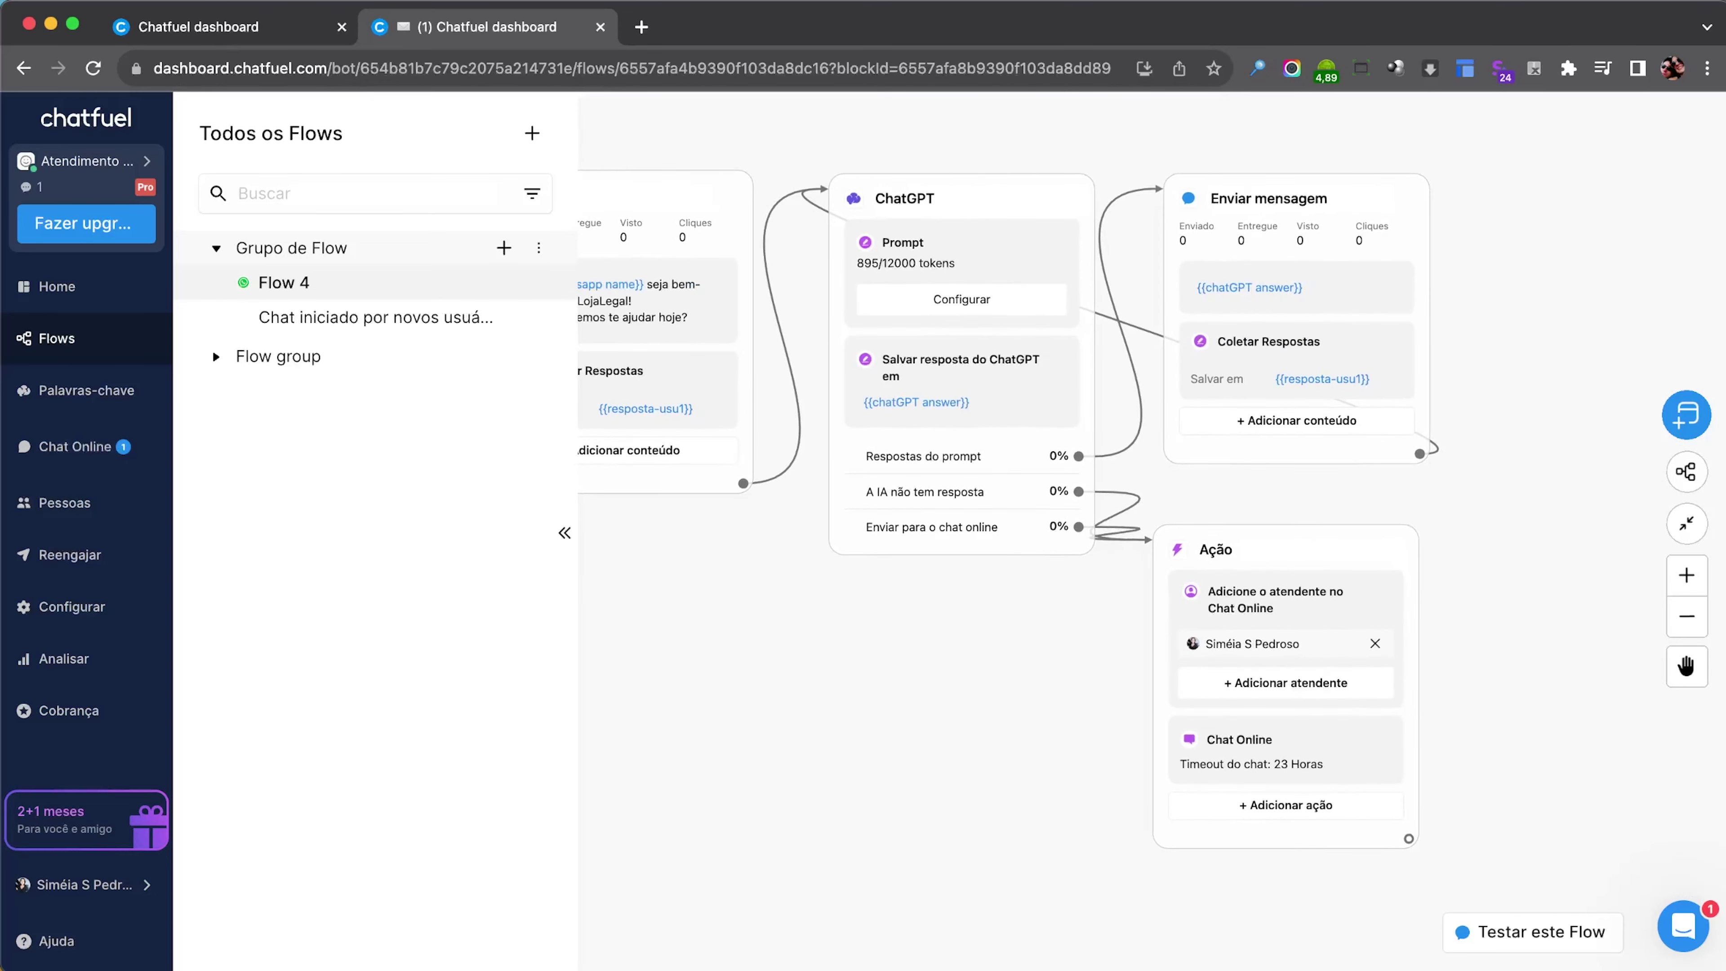
left_click(1522, 940)
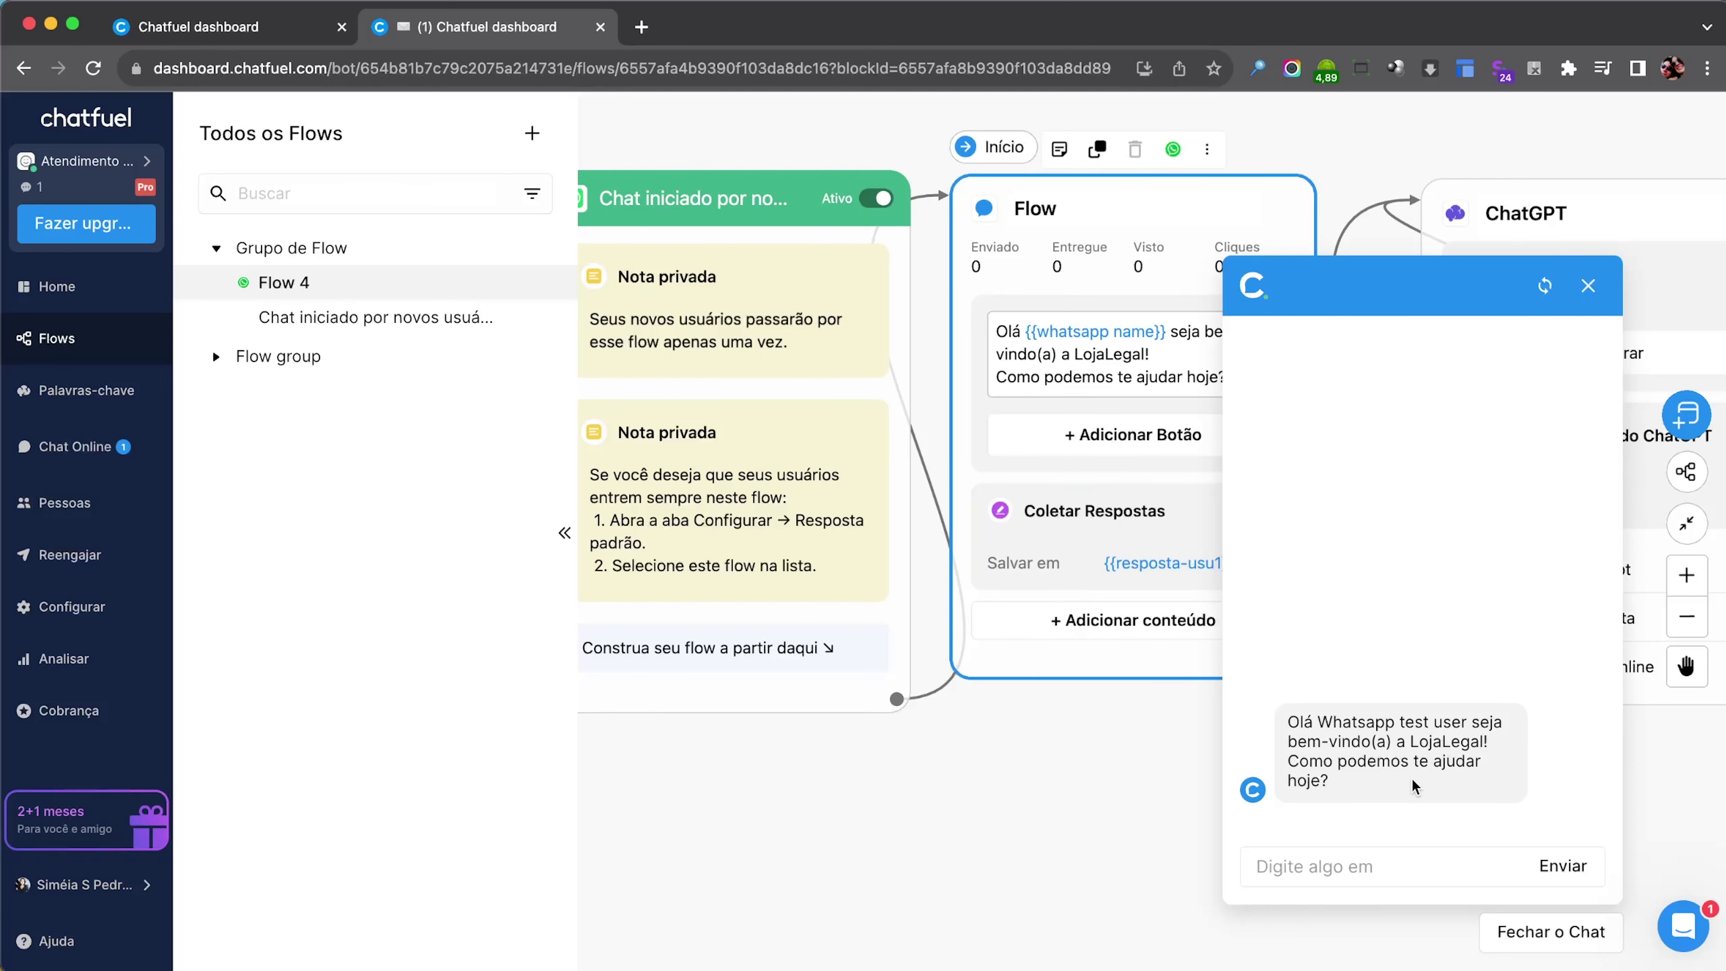
Step: Send 'Vou a uma festa e preciso de ajuda' in the test chat, then reply 'casamento'
left_click(1330, 870)
type("Vou a uma festa e preciso de ajuda")
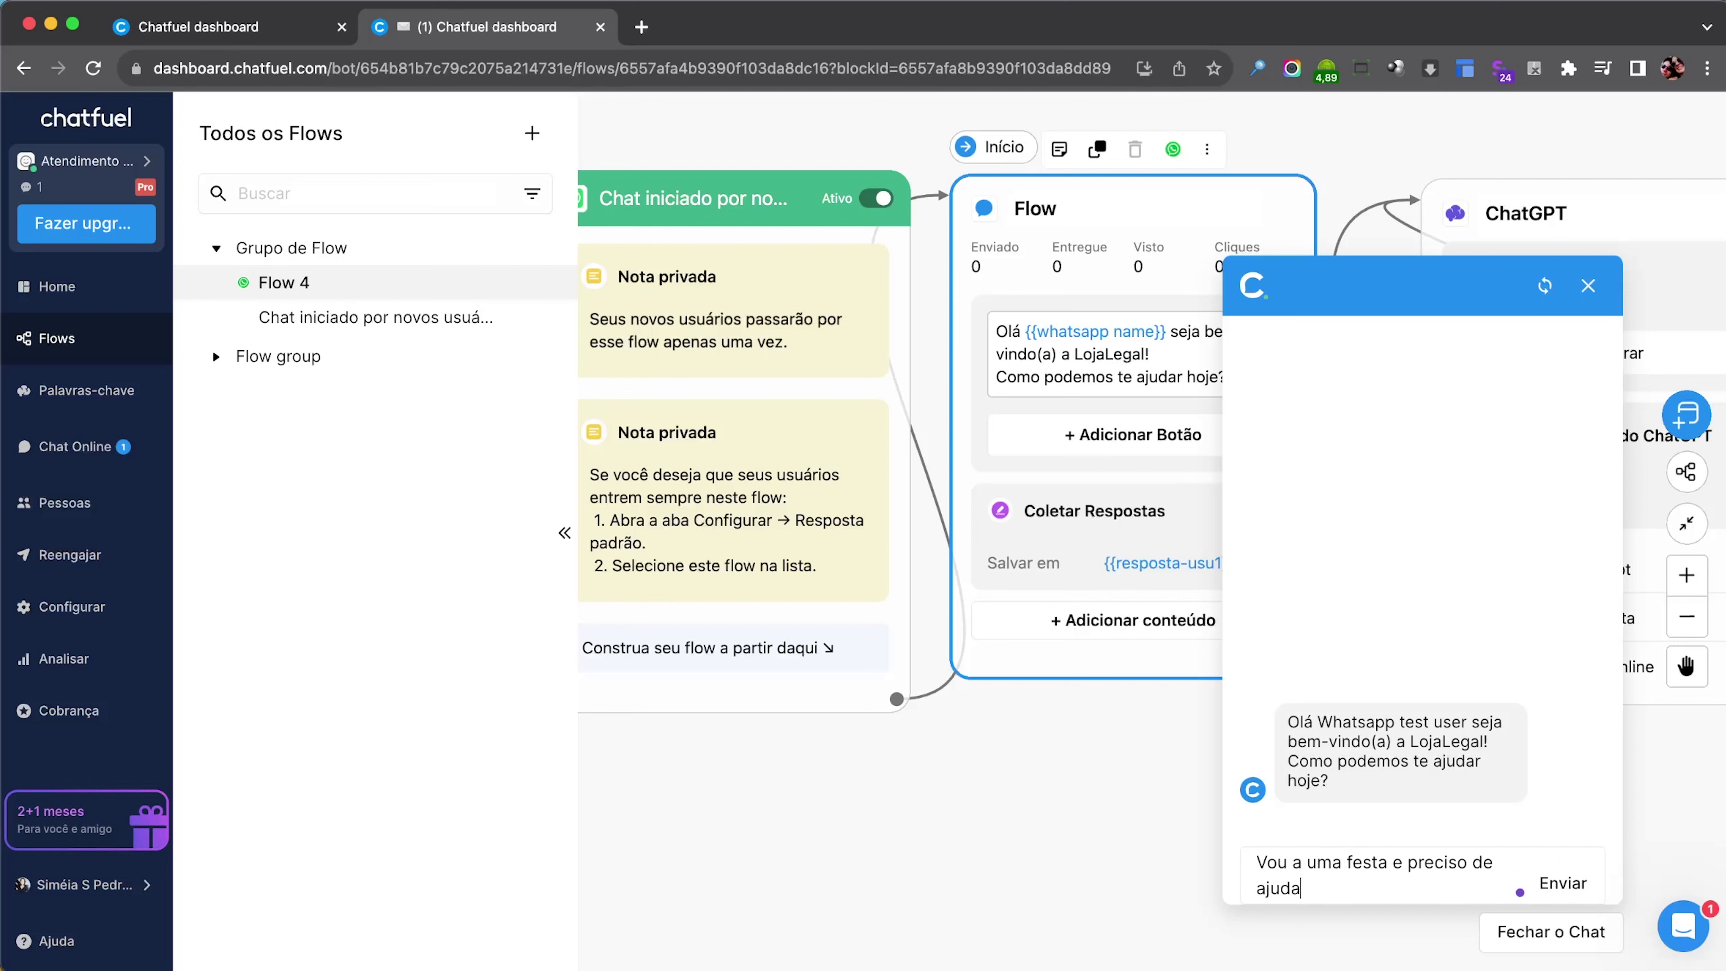
key("Return")
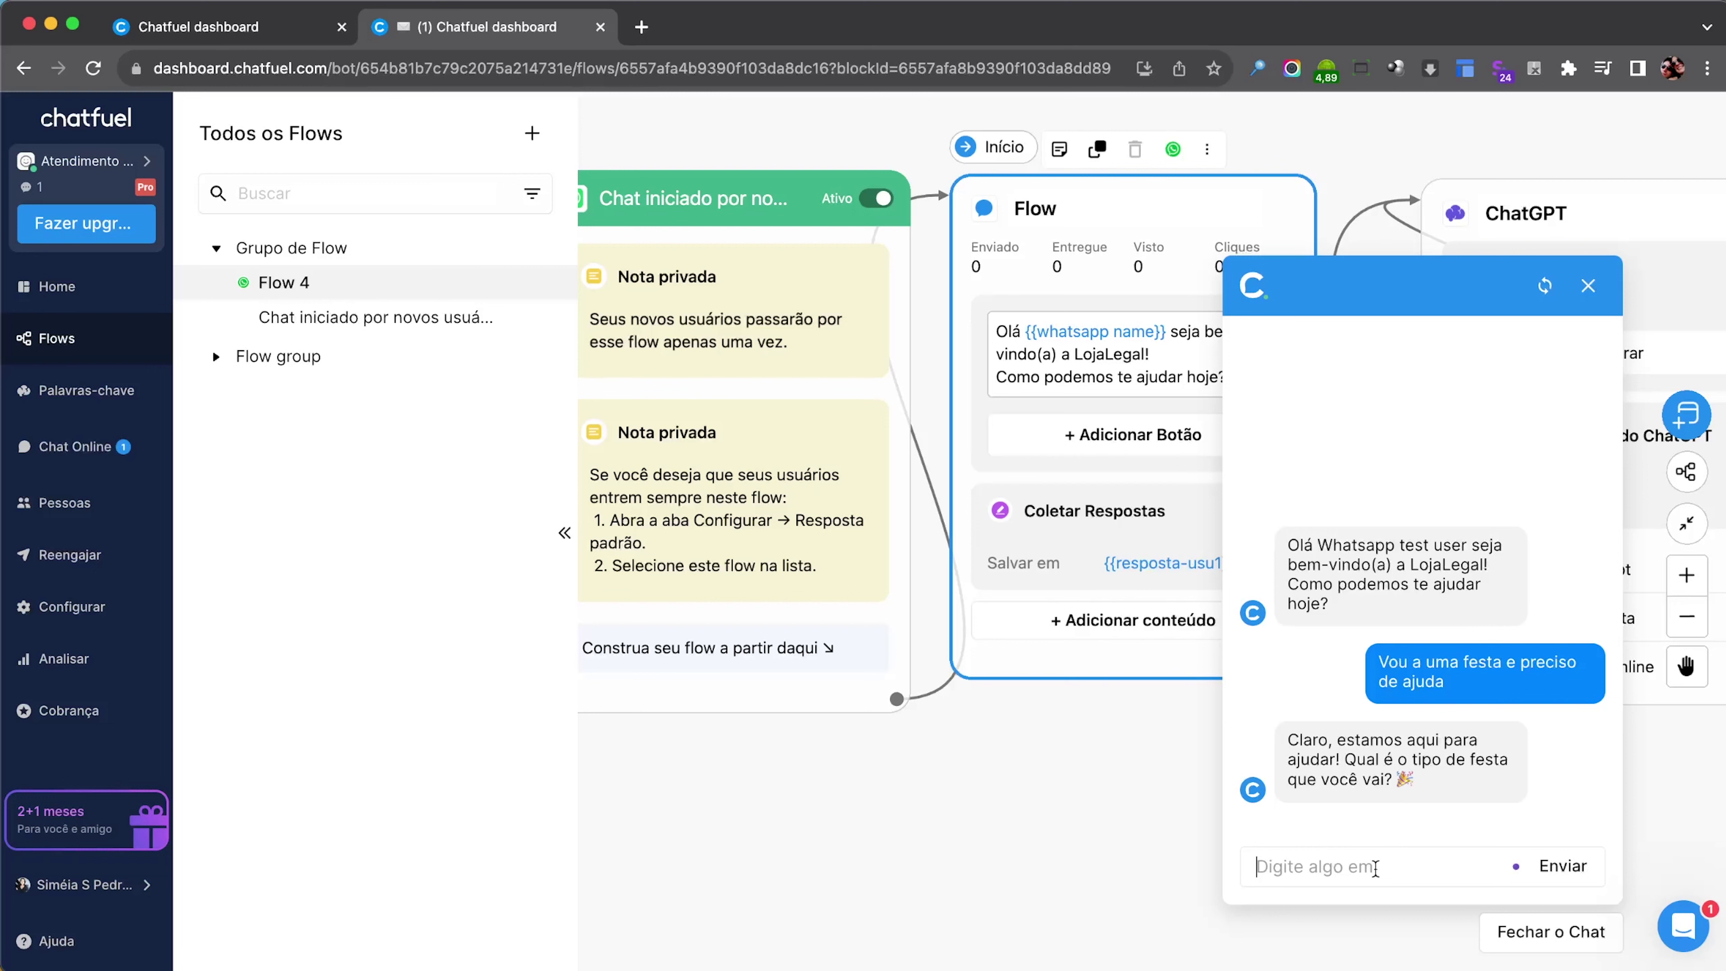
type("casamento")
key("Return")
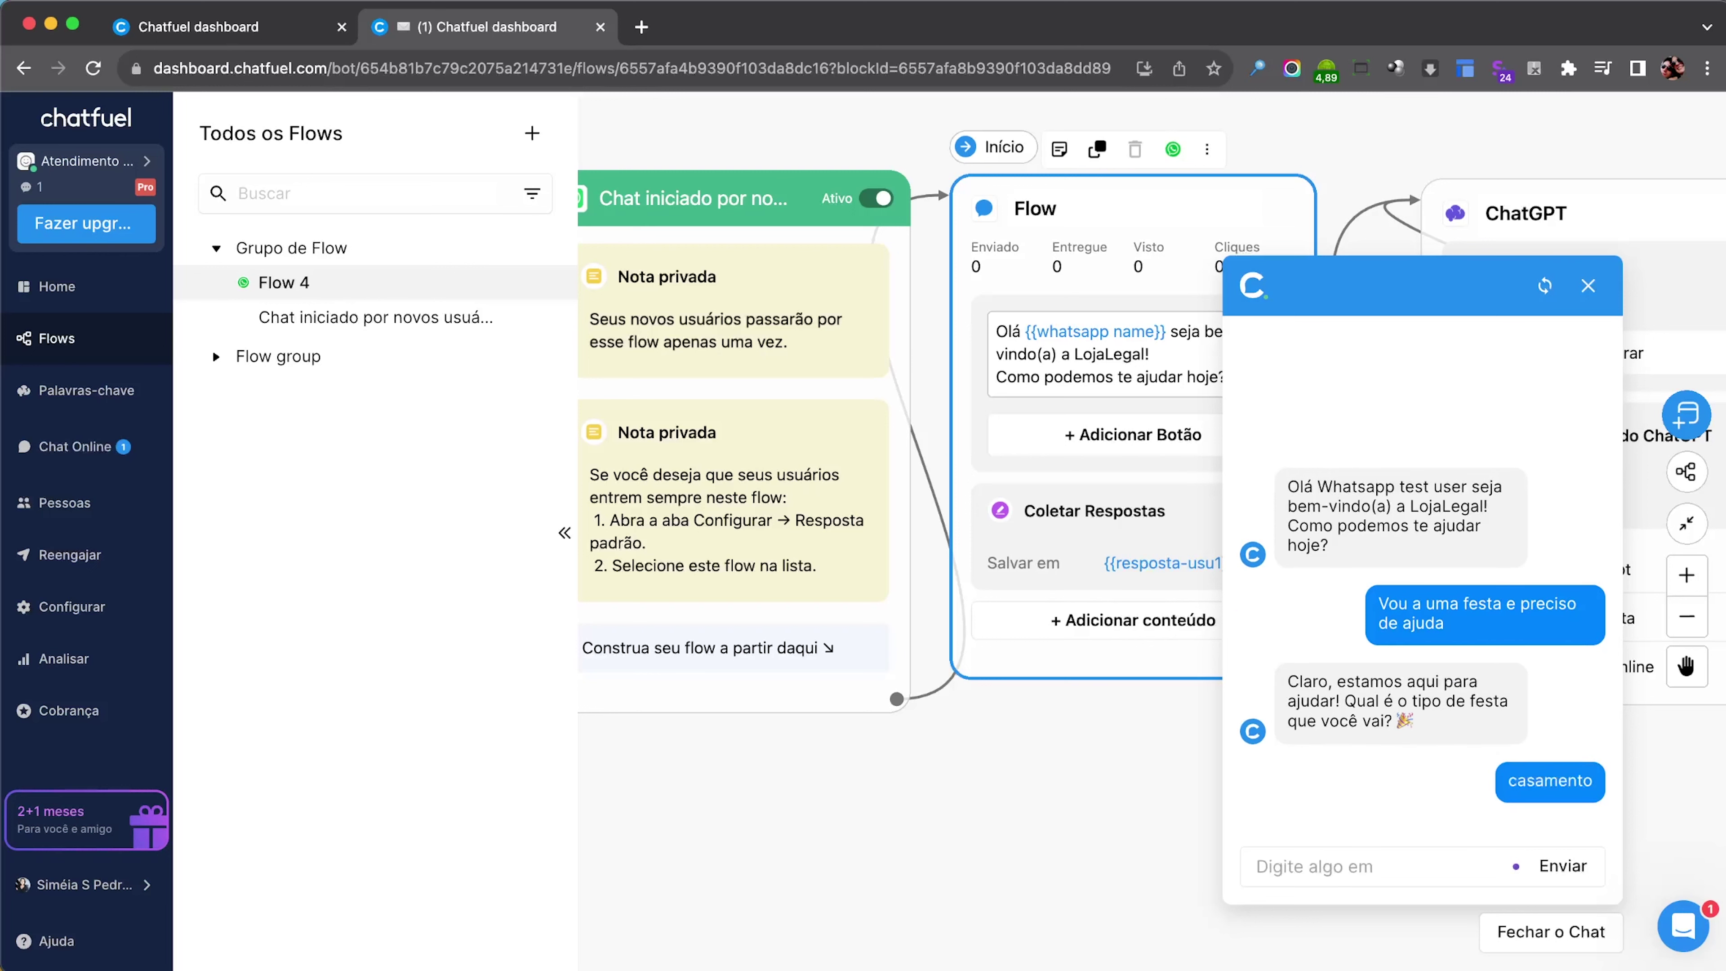